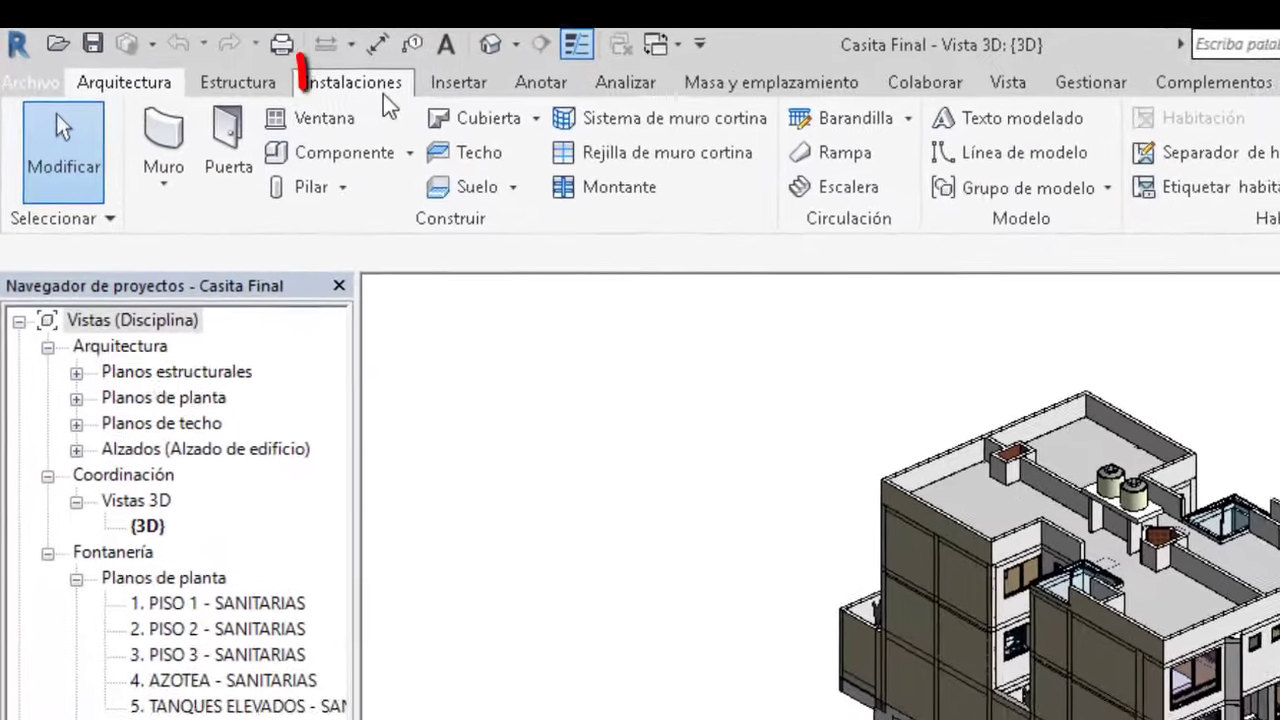
- Move the Fontanería y tuberías panel to the far left of the Instalaciones tab
{"action": "left_click", "coordinate": [380, 90]}
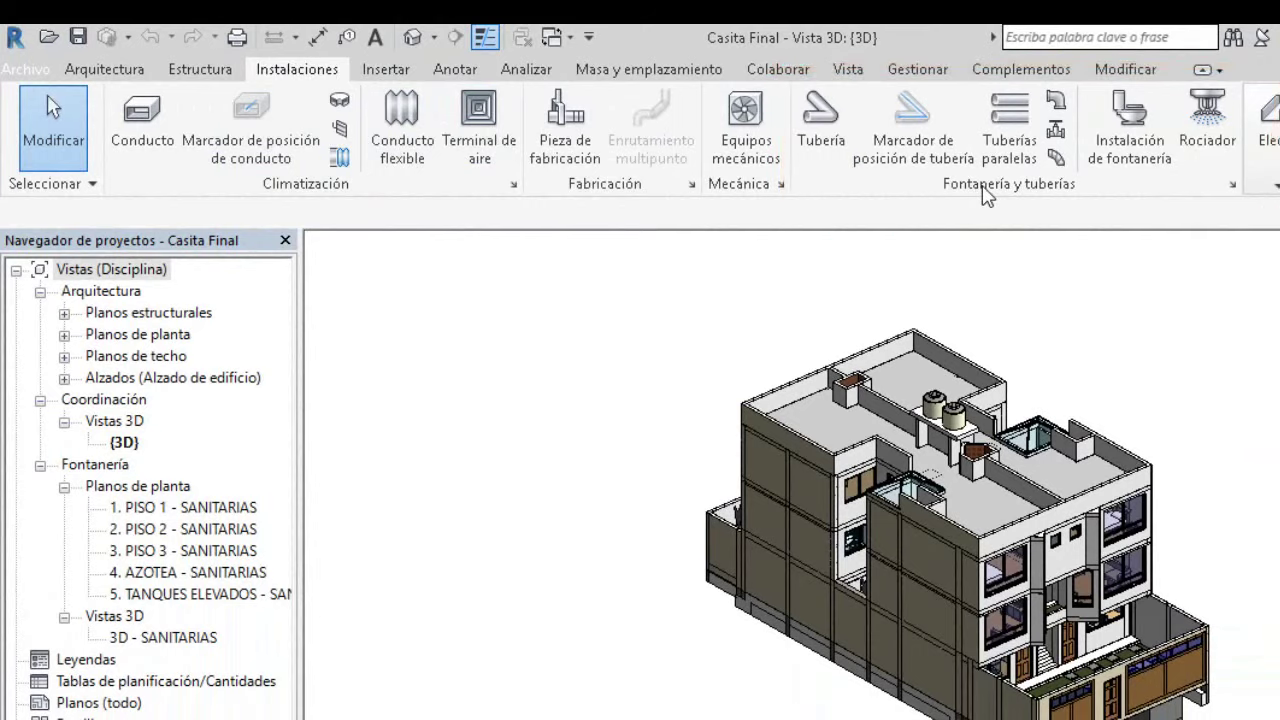
{"action": "left_click_drag", "start_coordinate": [987, 195], "coordinate": [465, 193]}
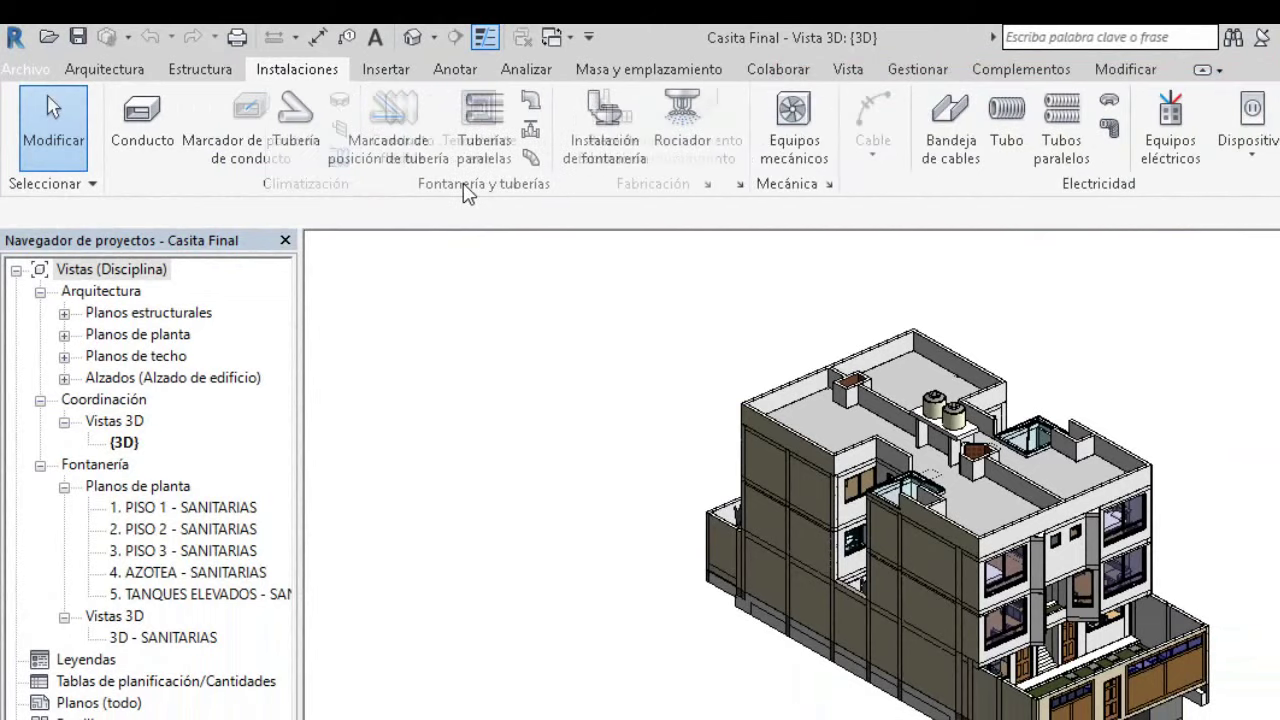
{"action": "mouse_move", "coordinate": [465, 193]}
{"action": "left_mouse_down"}
{"action": "mouse_move", "coordinate": [295, 193]}
{"action": "mouse_move", "coordinate": [330, 195]}
{"action": "left_mouse_up"}
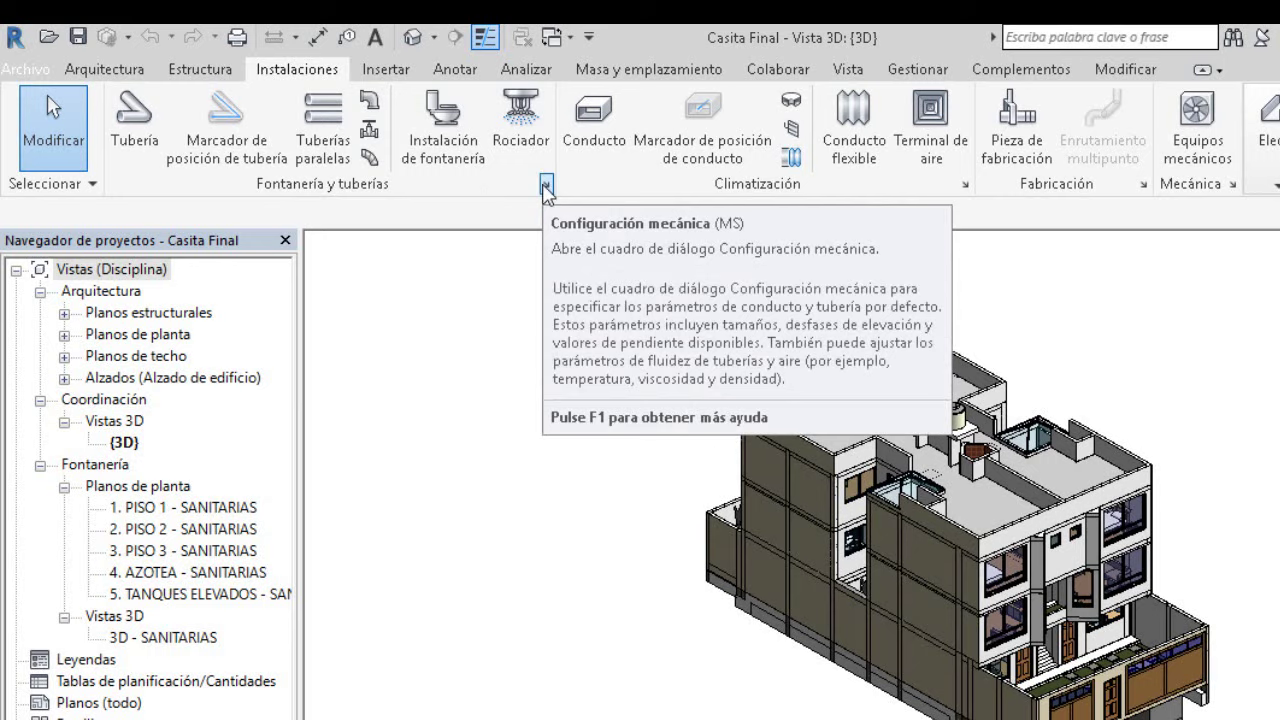
- Open Configuración mecánica to the Configuración de tuberías > Ángulos page
{"action": "left_click", "coordinate": [545, 186]}
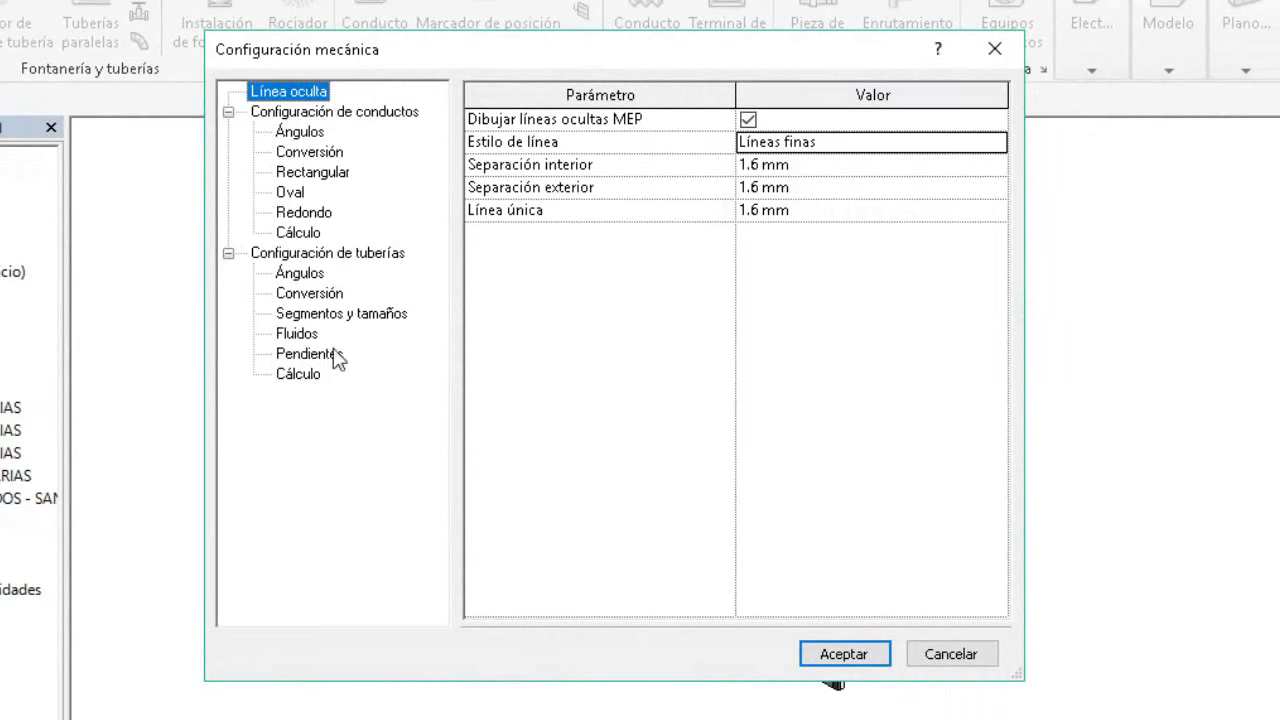
{"action": "left_click", "coordinate": [335, 256]}
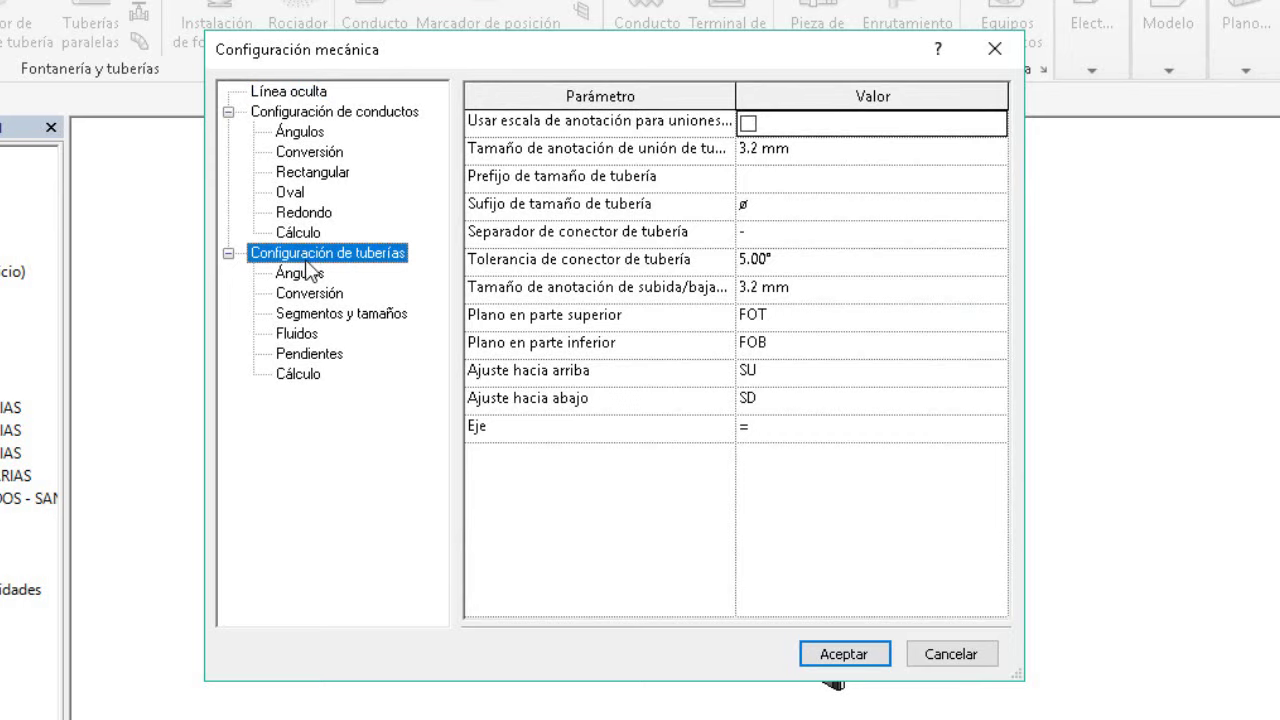
{"action": "left_click", "coordinate": [305, 276]}
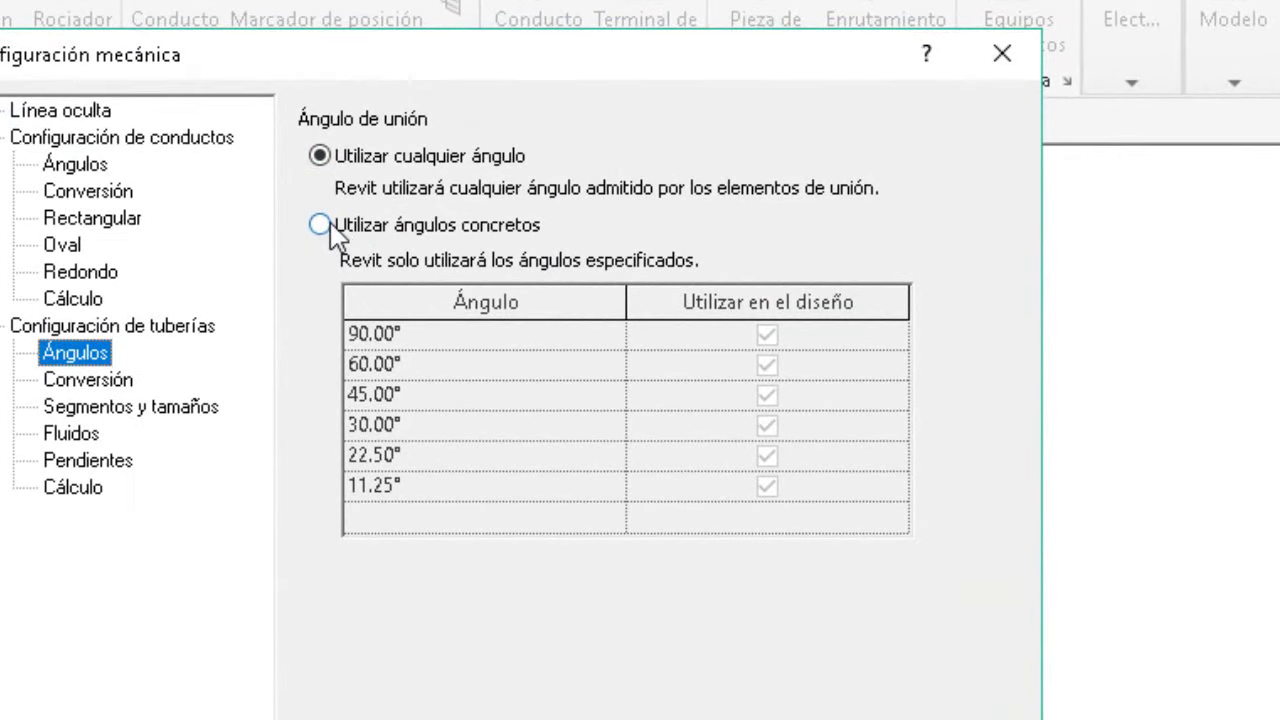
- Use specific pipe angles, unchecking 60°, 30°, 22.50° and 11.25° to keep only 90° and 45°
{"action": "left_click", "coordinate": [320, 224]}
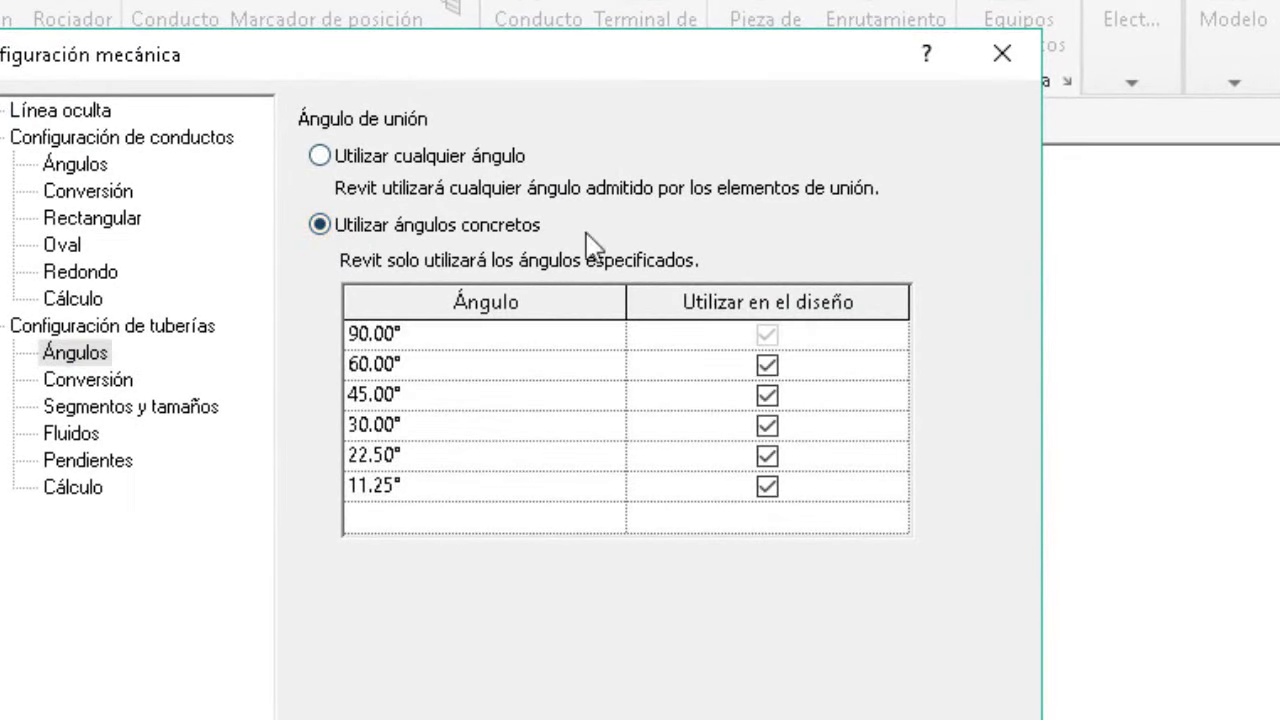
{"action": "left_click", "coordinate": [767, 366]}
{"action": "left_click", "coordinate": [767, 426]}
{"action": "left_click", "coordinate": [767, 457]}
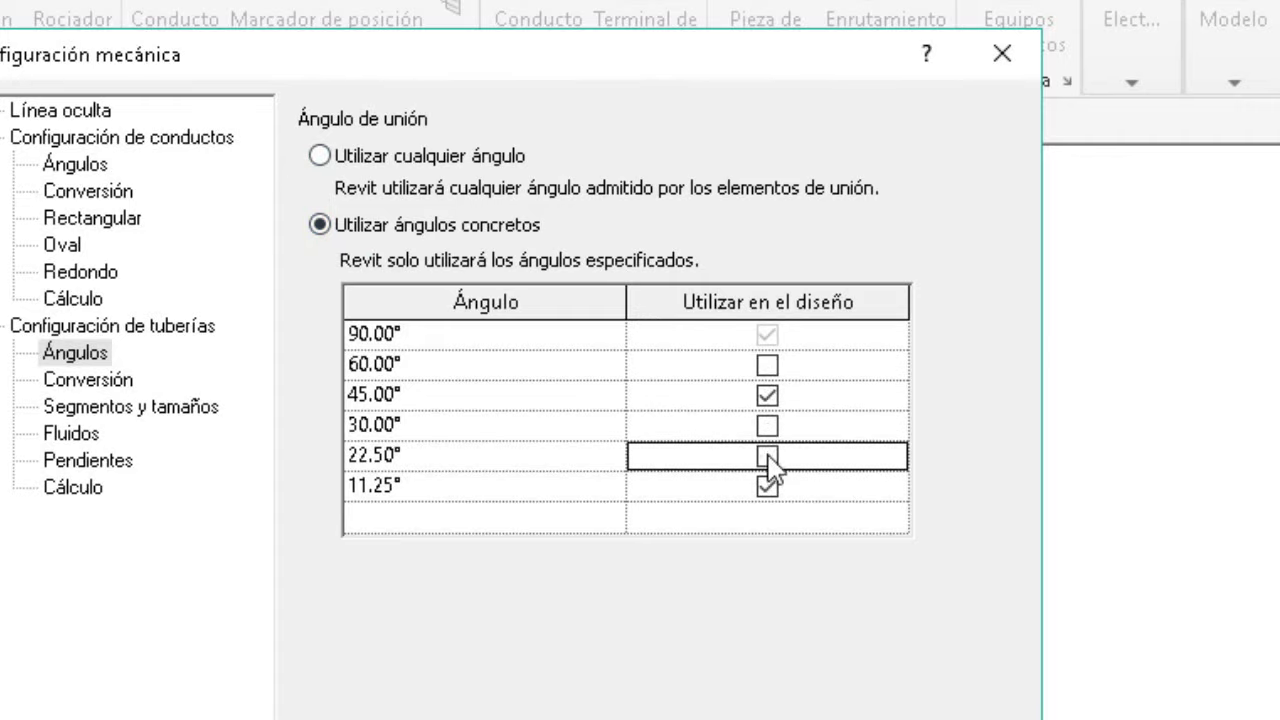
{"action": "left_click", "coordinate": [767, 486]}
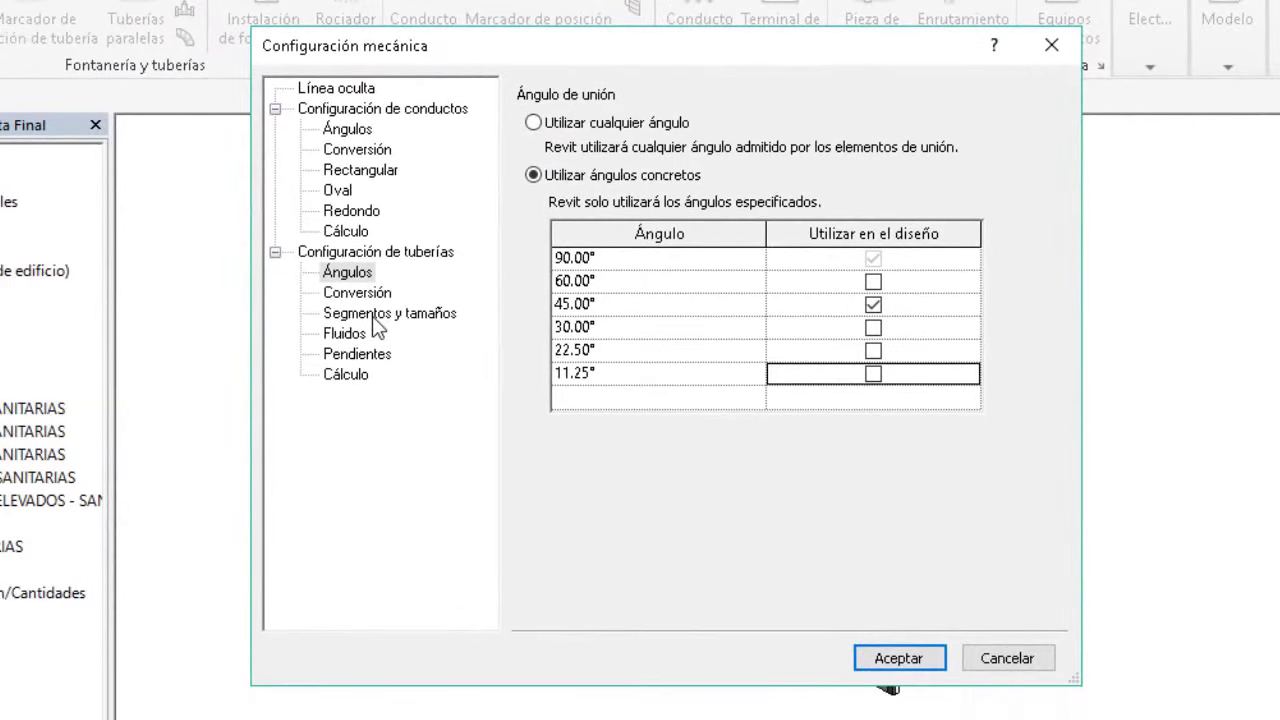
- Show the Segmentos y tamaños page with the Plástico - Serie 40 segment selected
{"action": "left_click", "coordinate": [377, 316]}
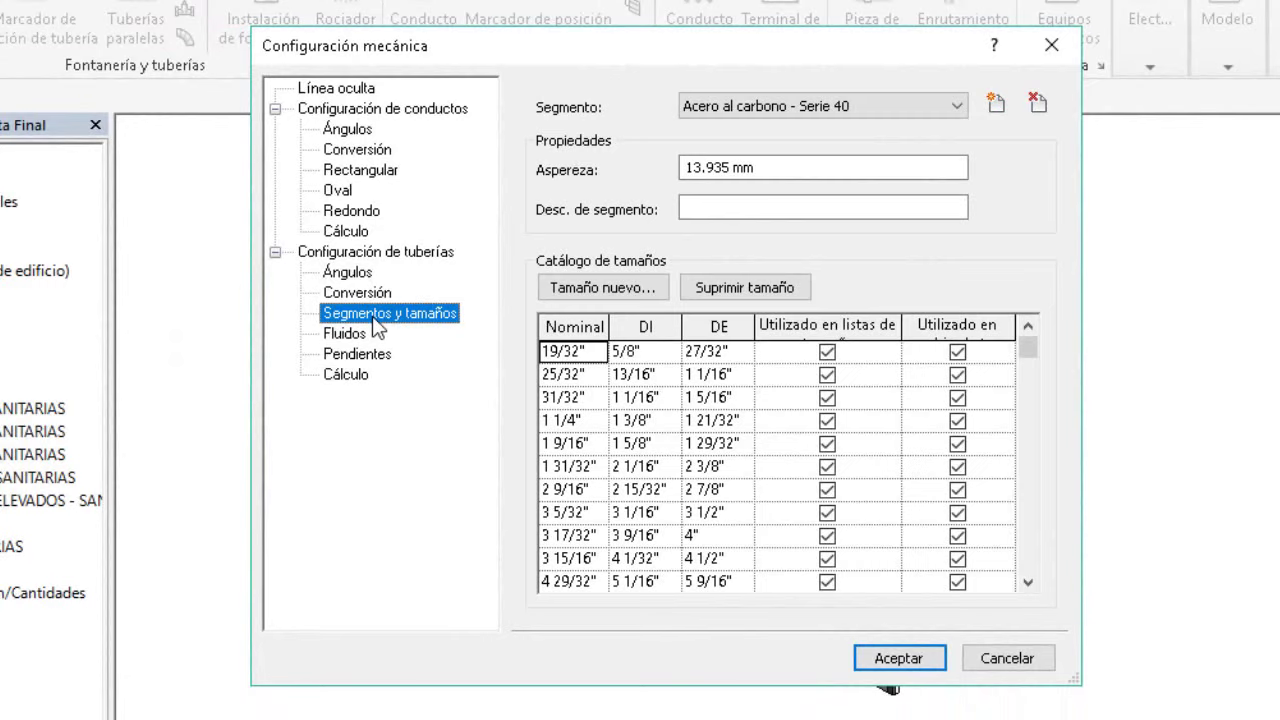
{"action": "left_click", "coordinate": [729, 106]}
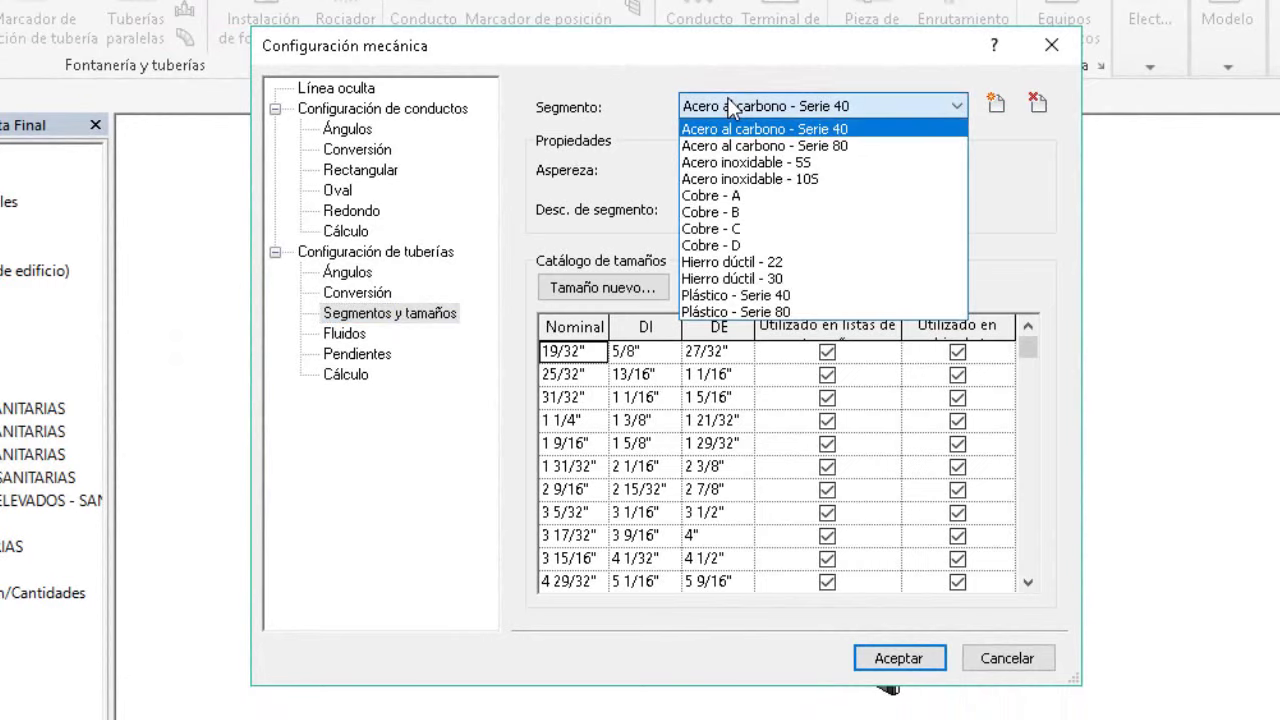
{"action": "left_click", "coordinate": [760, 295]}
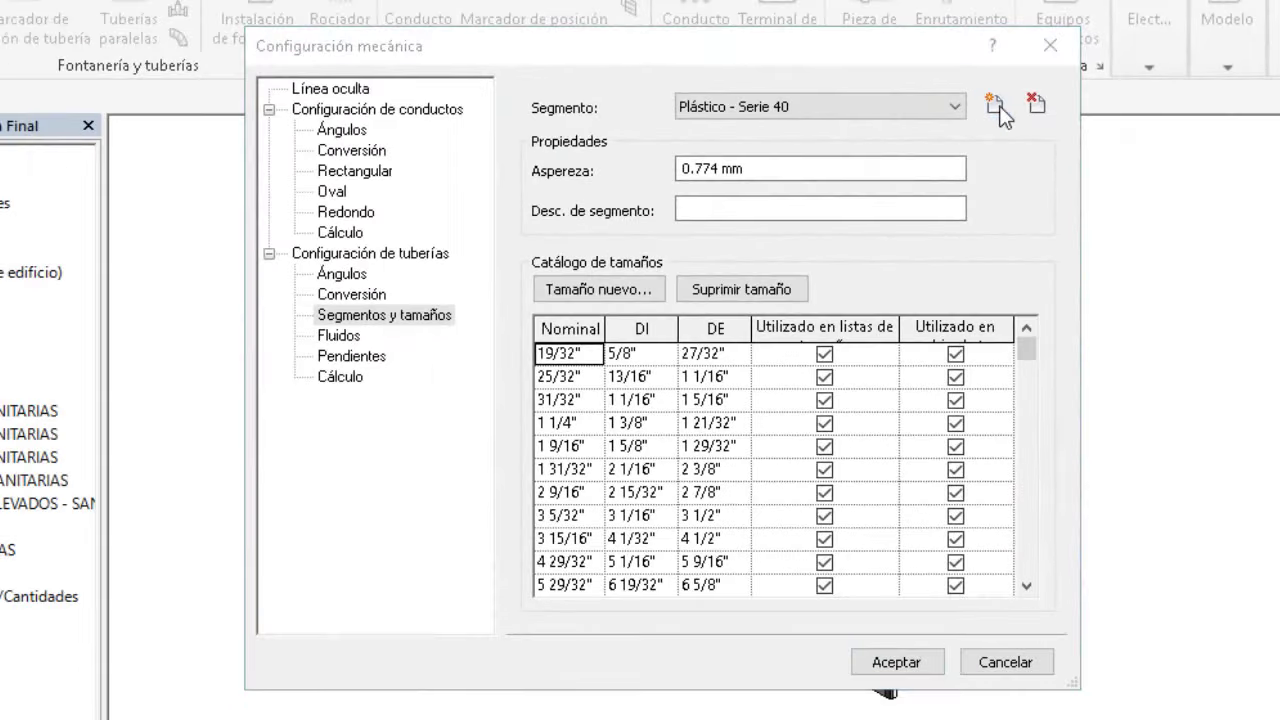
- Start a new 'Material y Serie/Tipo' pipe segment and browse for its material
{"action": "left_click", "coordinate": [994, 104]}
{"action": "left_click_drag", "start_coordinate": [686, 140], "coordinate": [634, 136]}
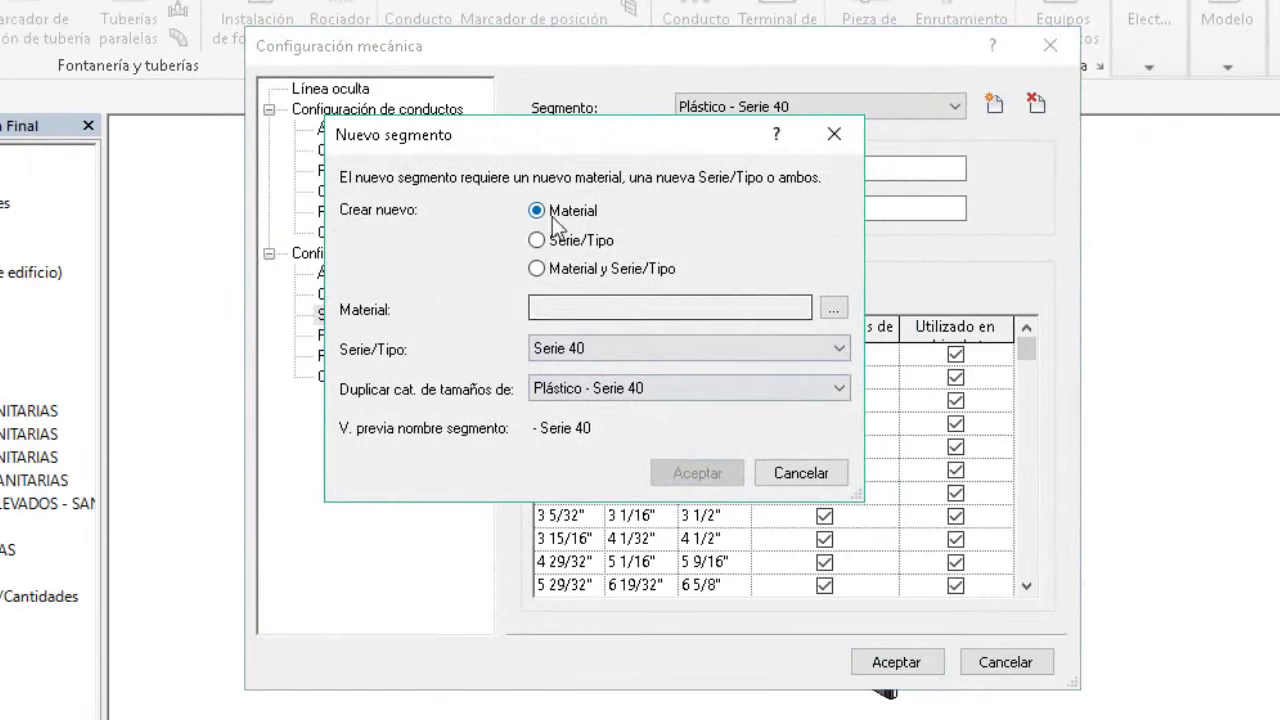
{"action": "left_click", "coordinate": [559, 270]}
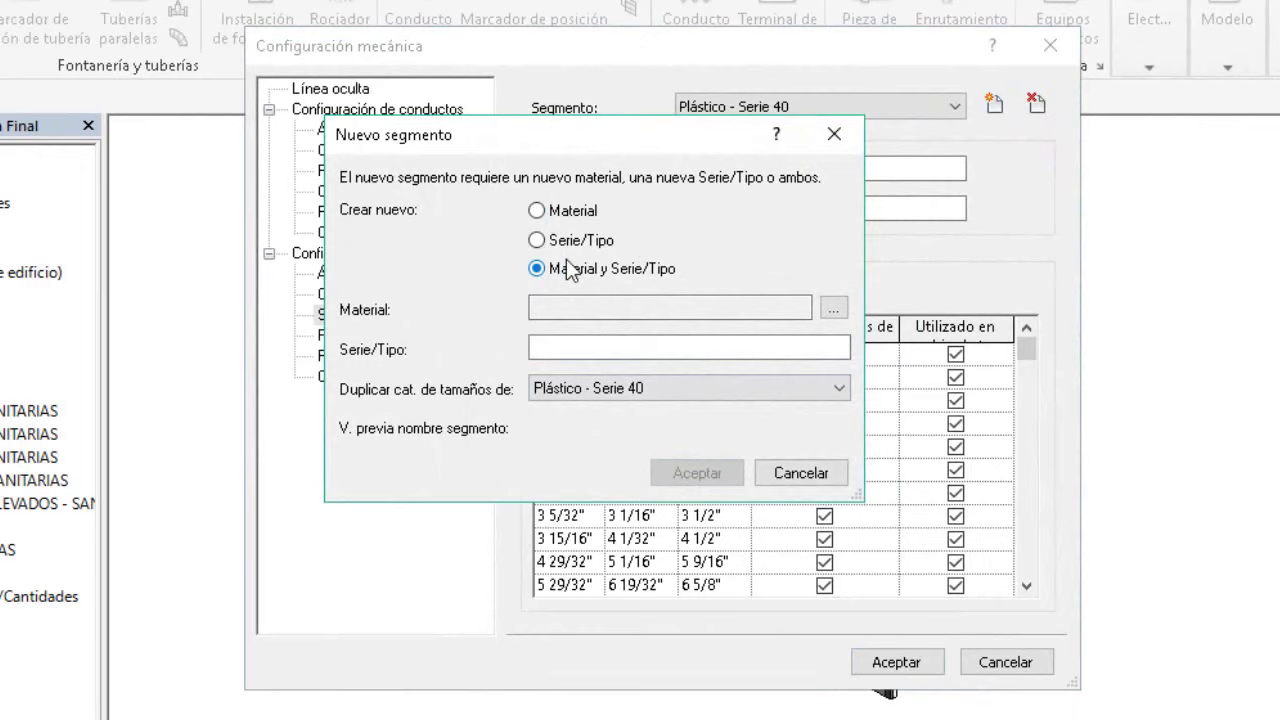
{"action": "left_click", "coordinate": [605, 307]}
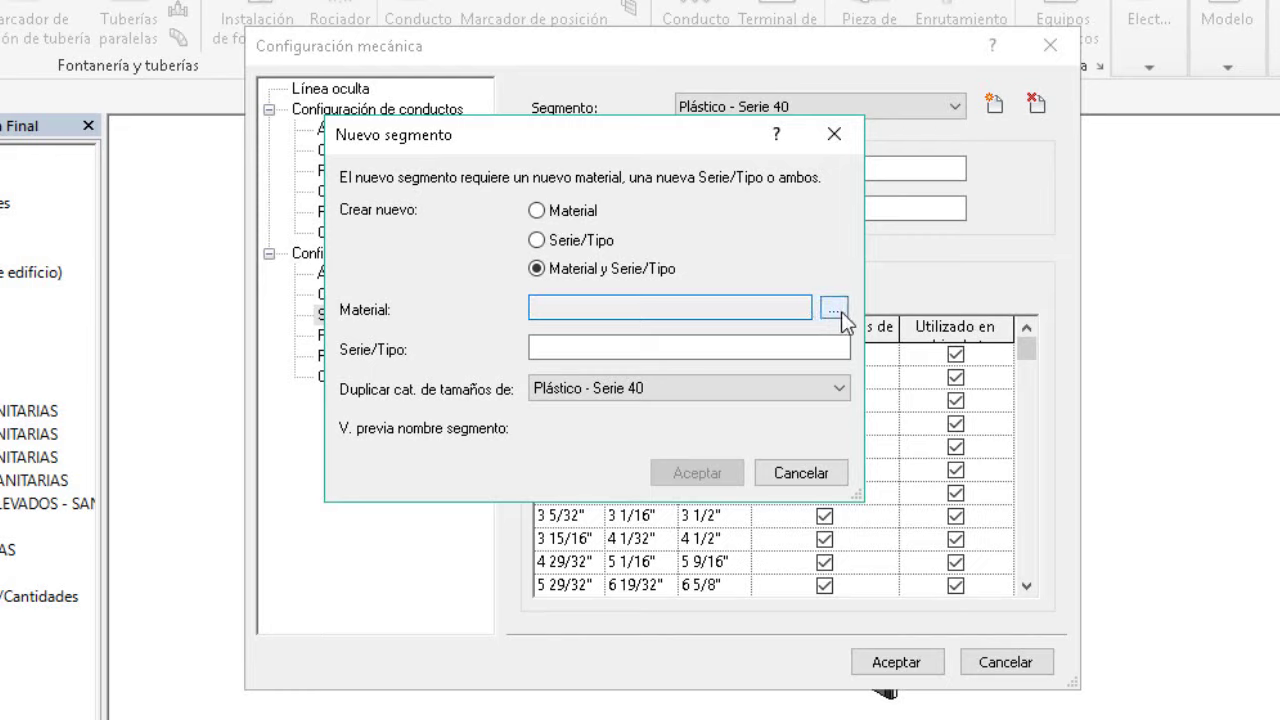
{"action": "left_click", "coordinate": [842, 312]}
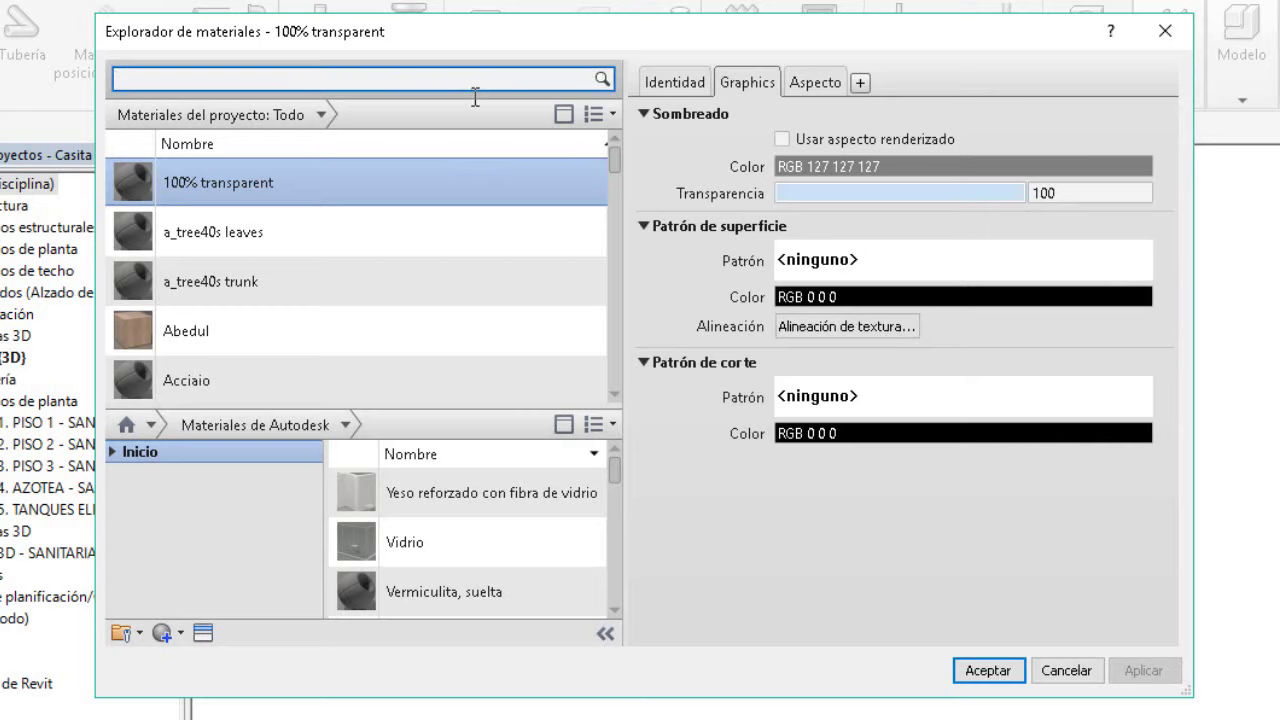
- Search the library for 'PVC' and add Tuberías de PVC to the project materials
{"action": "type", "text": "PVC"}
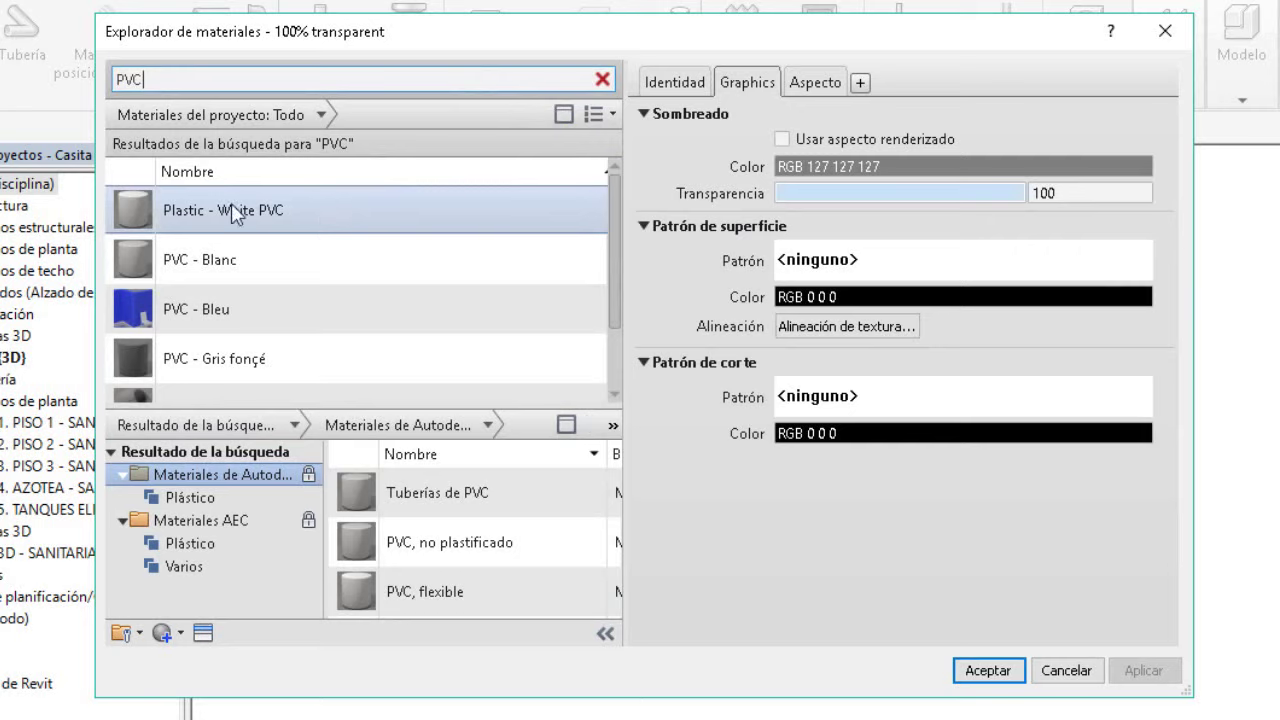
{"action": "scroll", "coordinate": [245, 245], "scroll_direction": "down", "scroll_amount": 1}
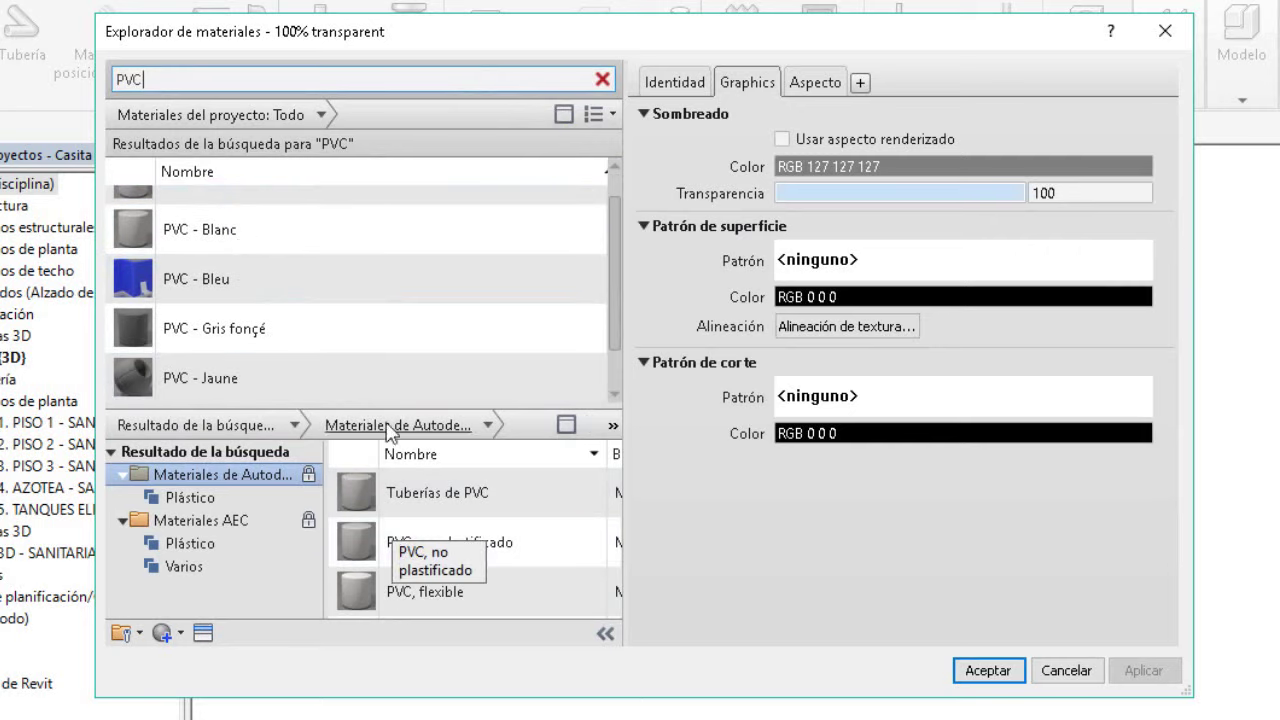
{"action": "scroll", "coordinate": [278, 225], "scroll_direction": "up", "scroll_amount": 1}
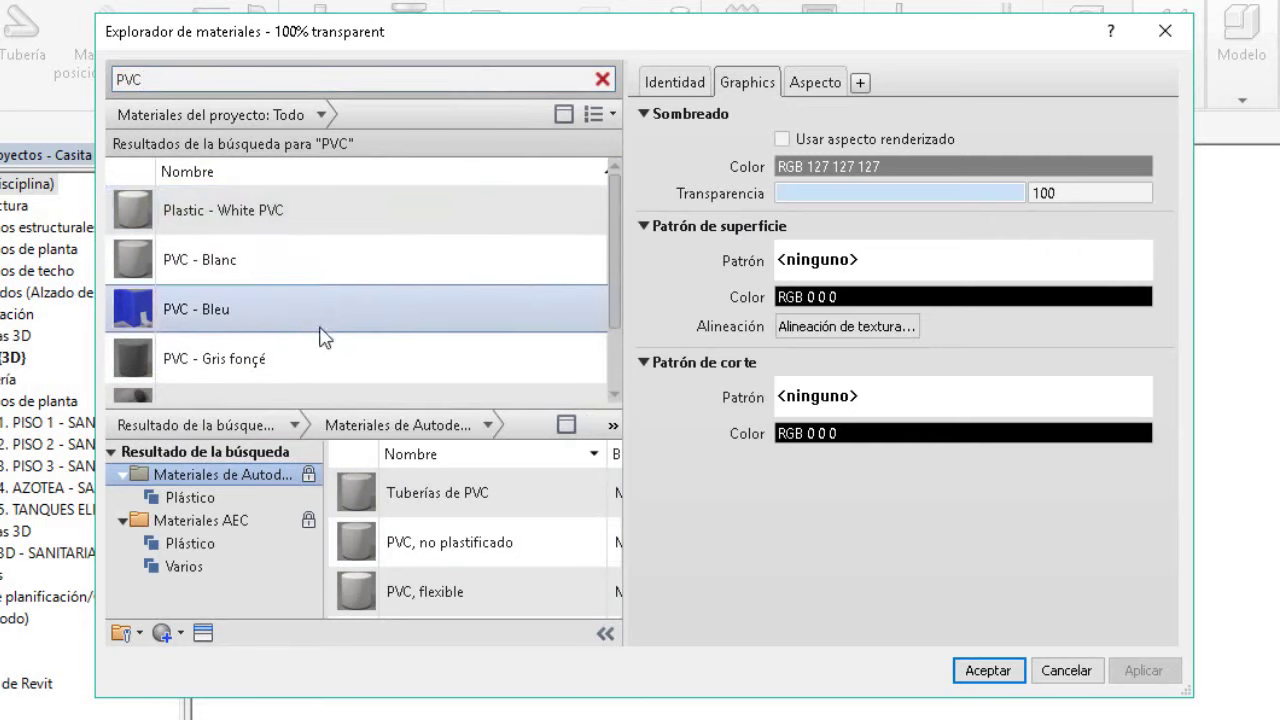
{"action": "scroll", "coordinate": [500, 332], "scroll_direction": "down", "scroll_amount": 1}
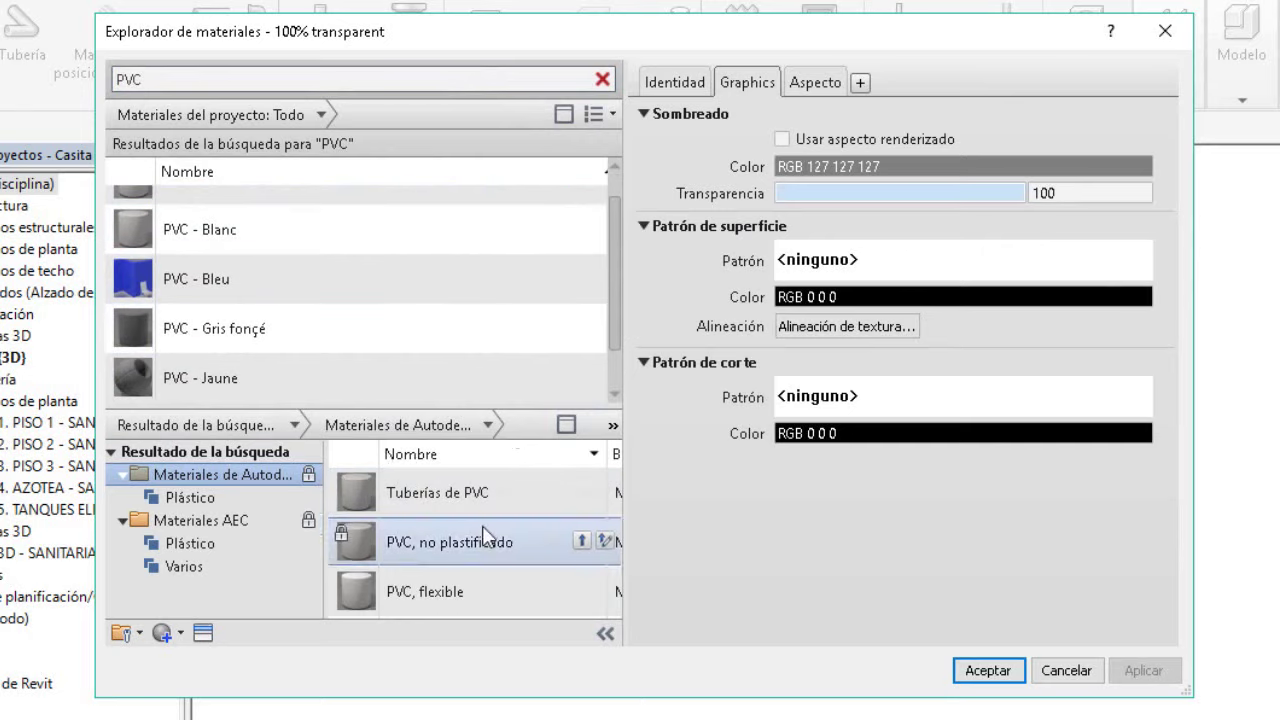
{"action": "mouse_move", "coordinate": [450, 542]}
{"action": "left_click_drag", "start_coordinate": [634, 451], "coordinate": [671, 451]}
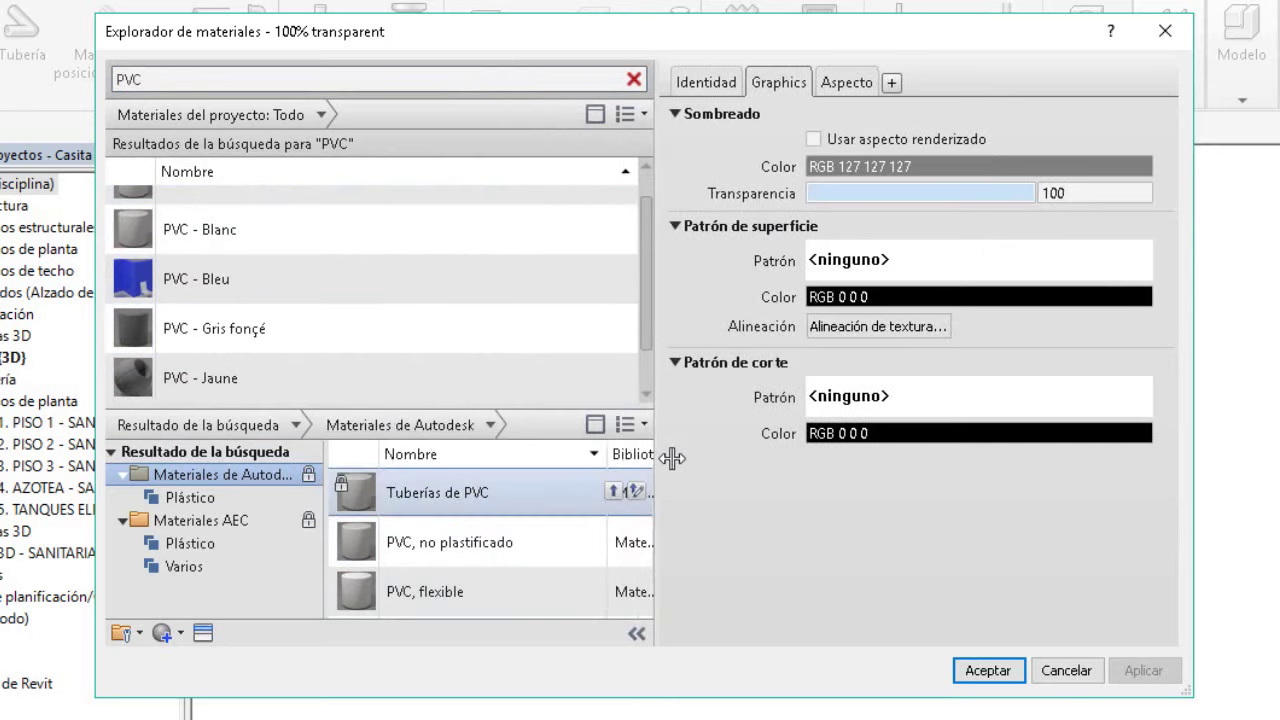
{"action": "left_click", "coordinate": [601, 116]}
{"action": "left_click", "coordinate": [601, 116]}
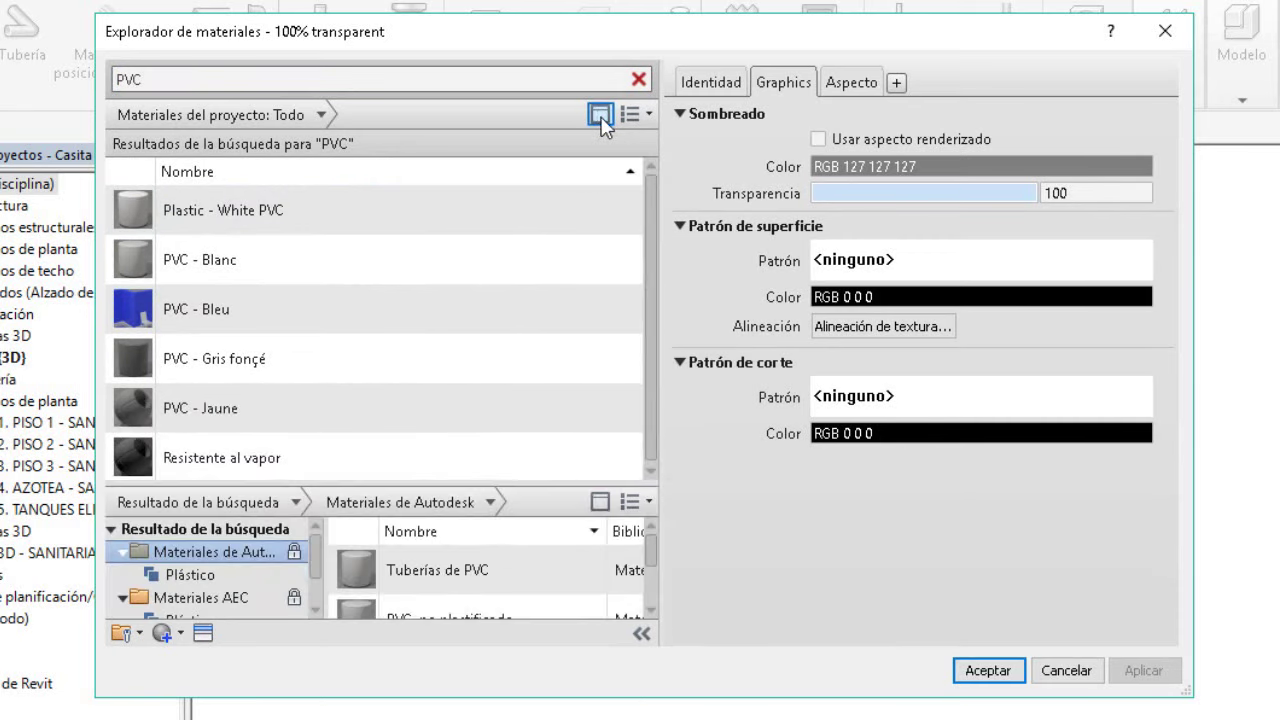
{"action": "scroll", "coordinate": [515, 320], "scroll_direction": "down", "scroll_amount": 1}
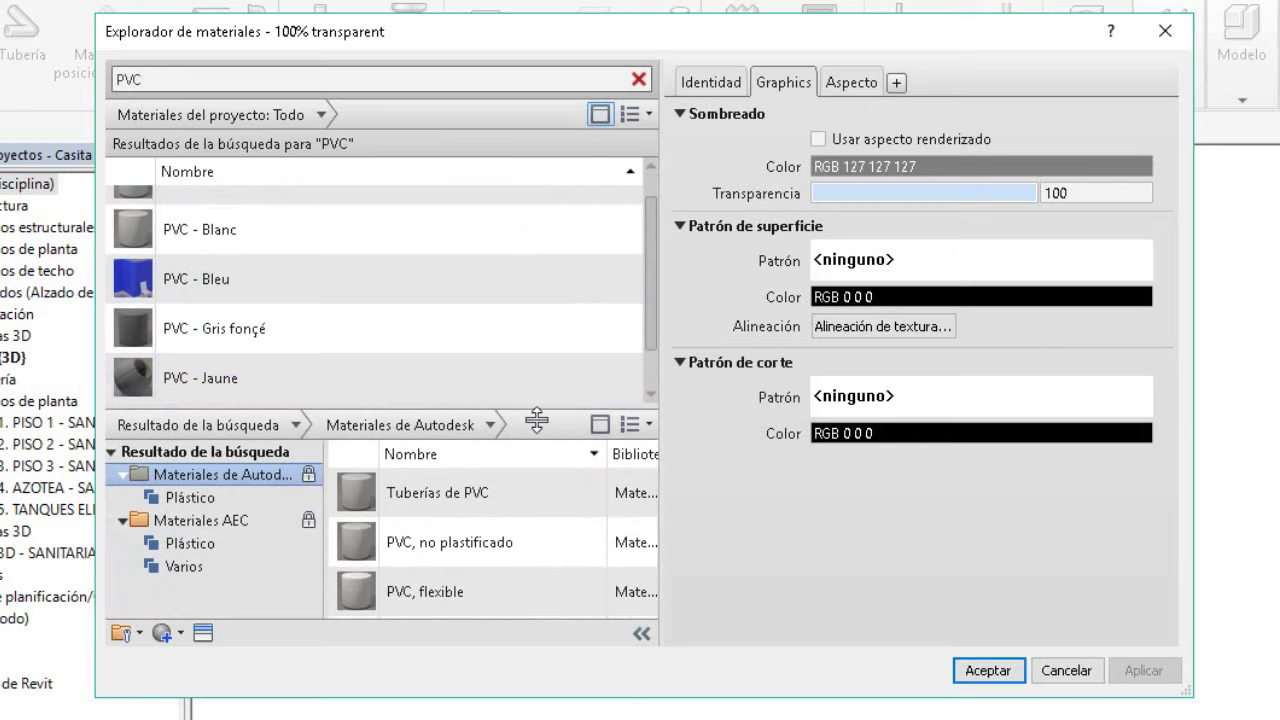
{"action": "left_click_drag", "start_coordinate": [530, 410], "coordinate": [529, 378]}
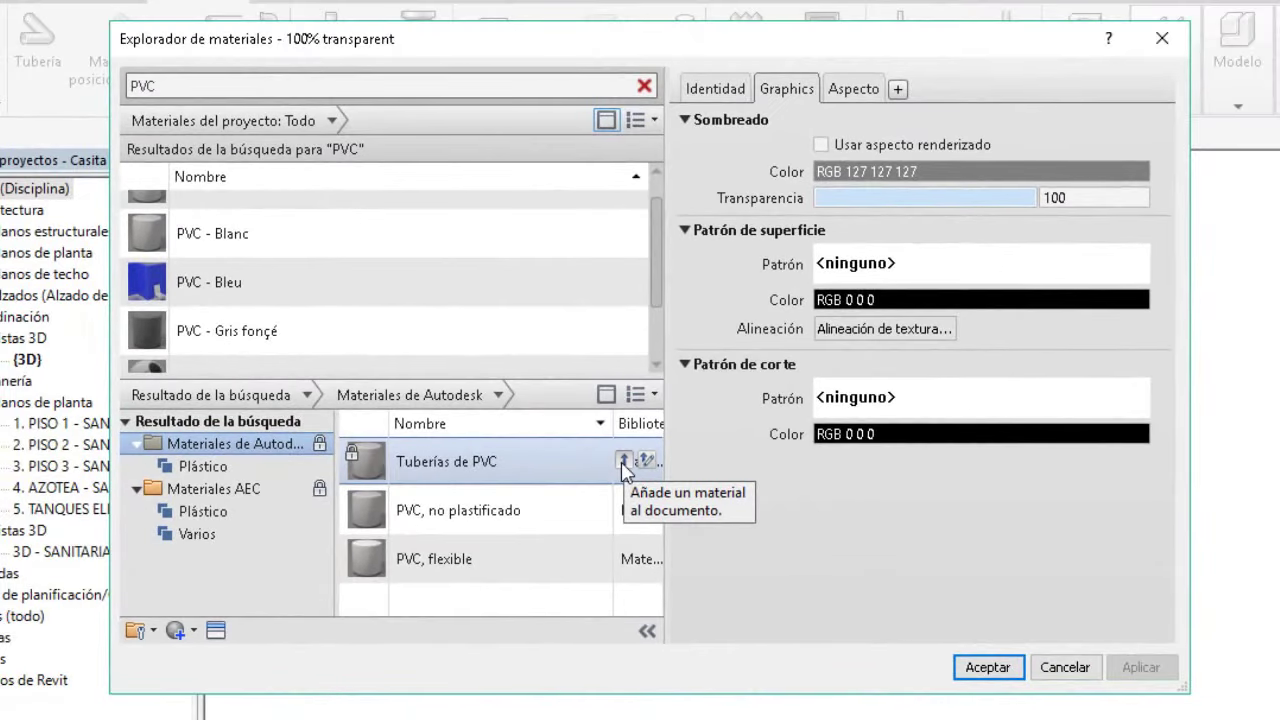
{"action": "left_click", "coordinate": [623, 463]}
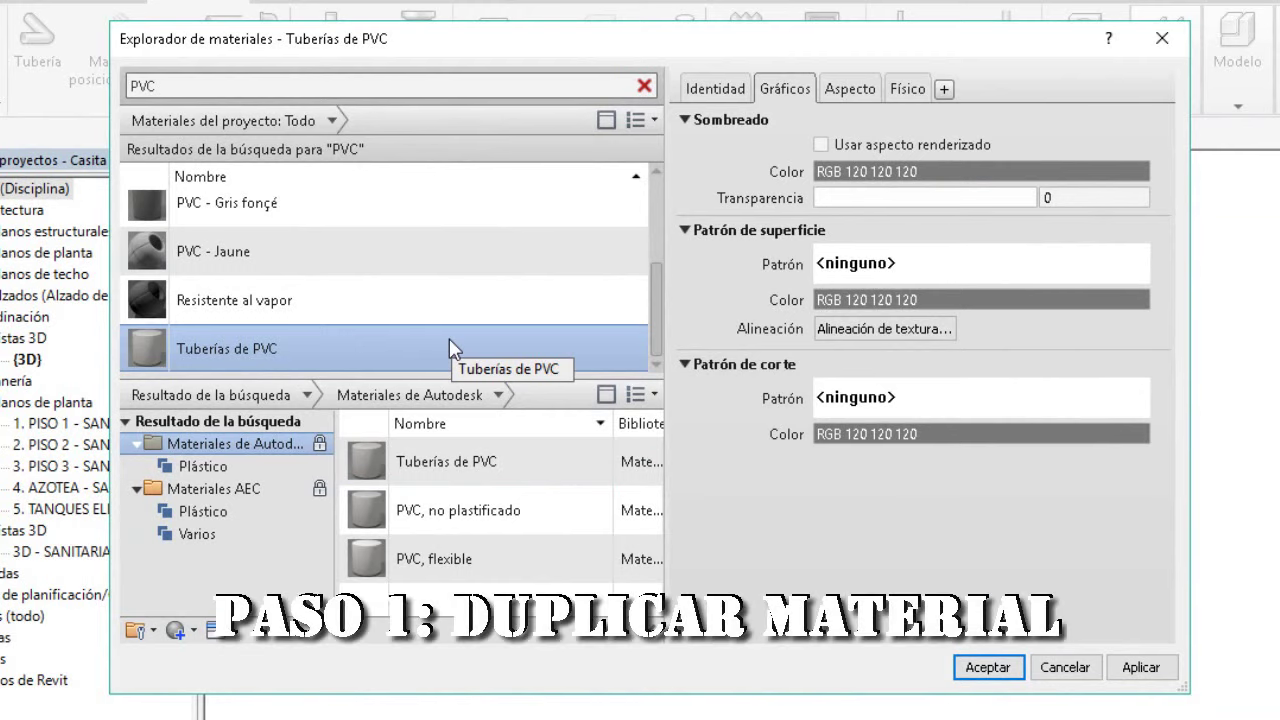
- Duplicate Tuberías de PVC as PVC SANITARIO with 'Usar aspecto renderizado' enabled
{"action": "right_click", "coordinate": [206, 356]}
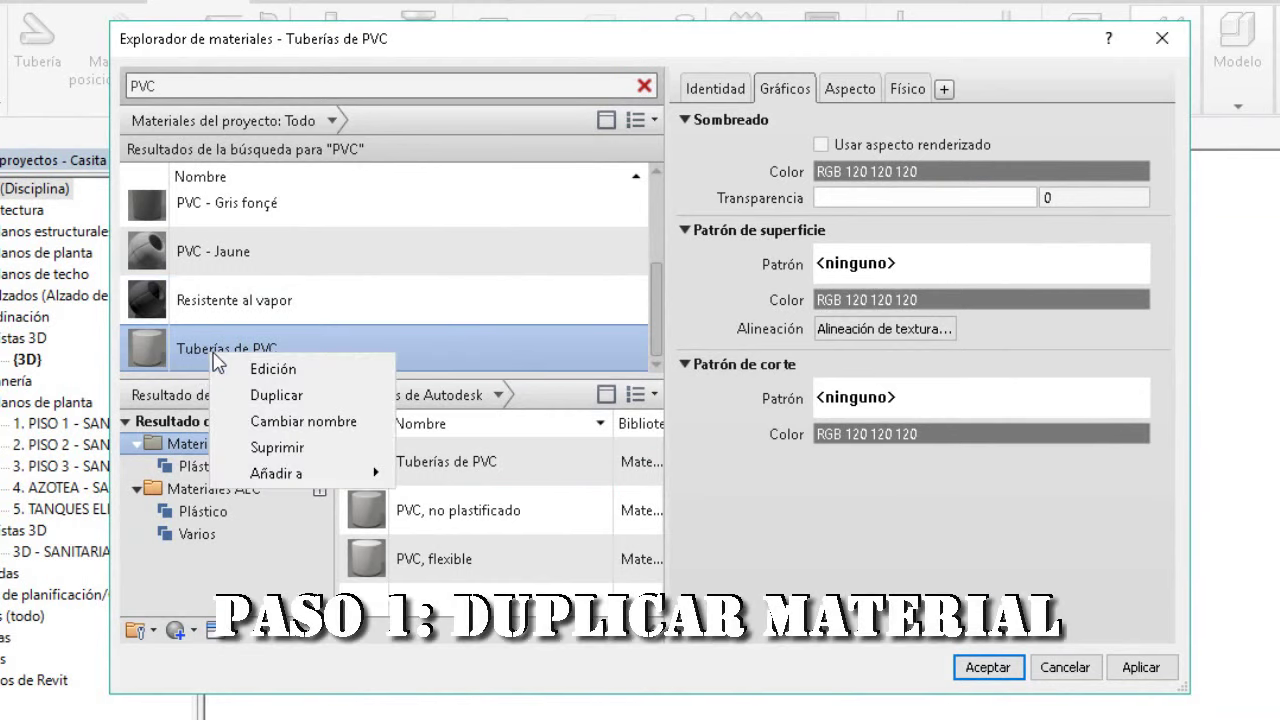
{"action": "left_click", "coordinate": [268, 396]}
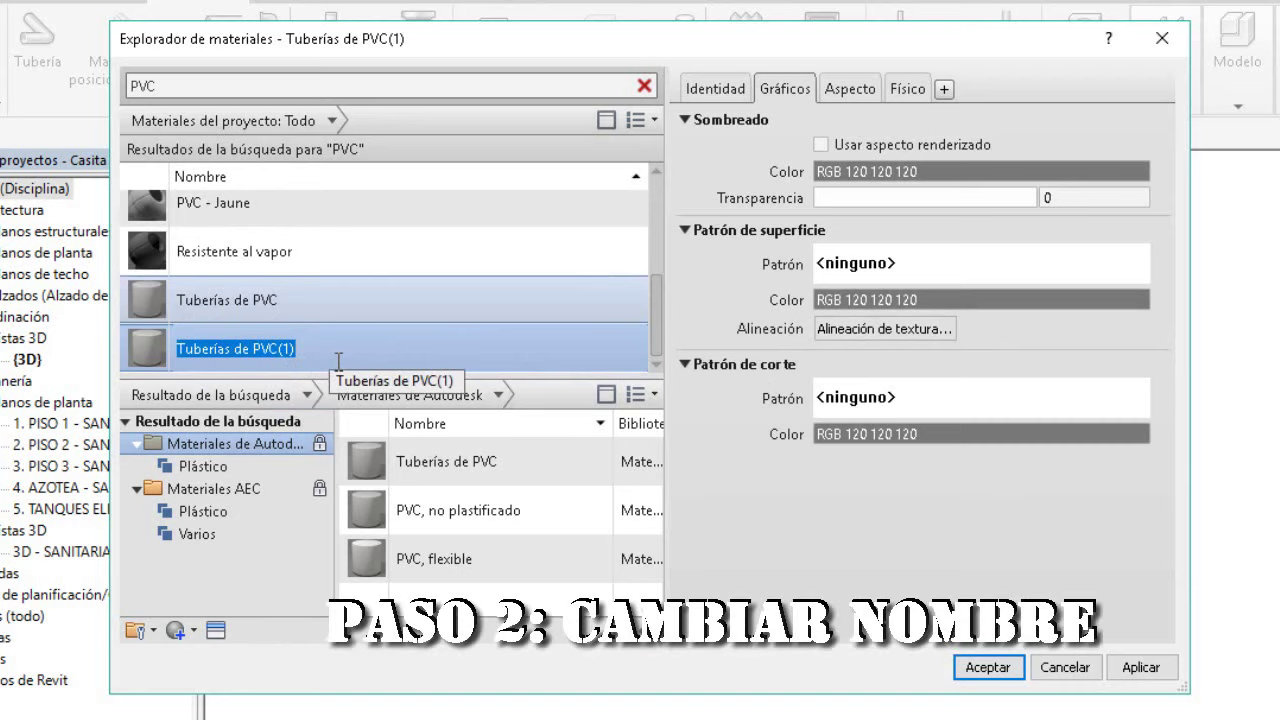
{"action": "type", "text": "P"}
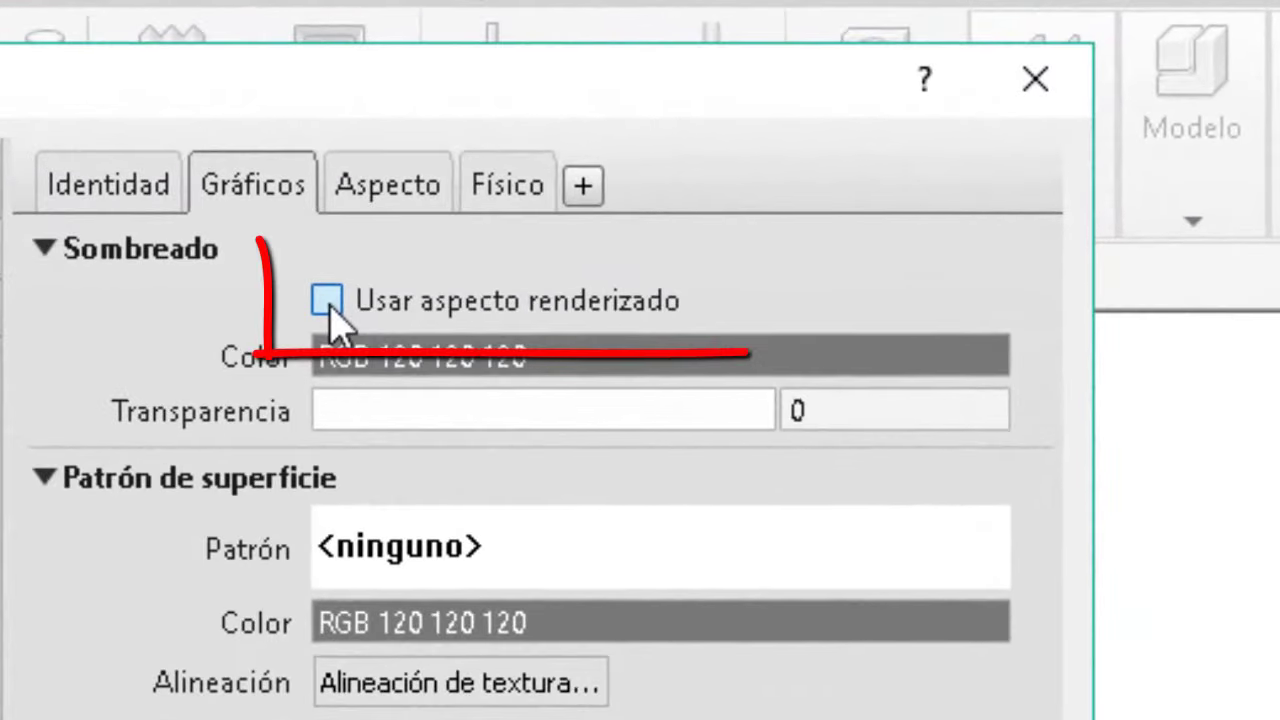
{"action": "left_click", "coordinate": [327, 300]}
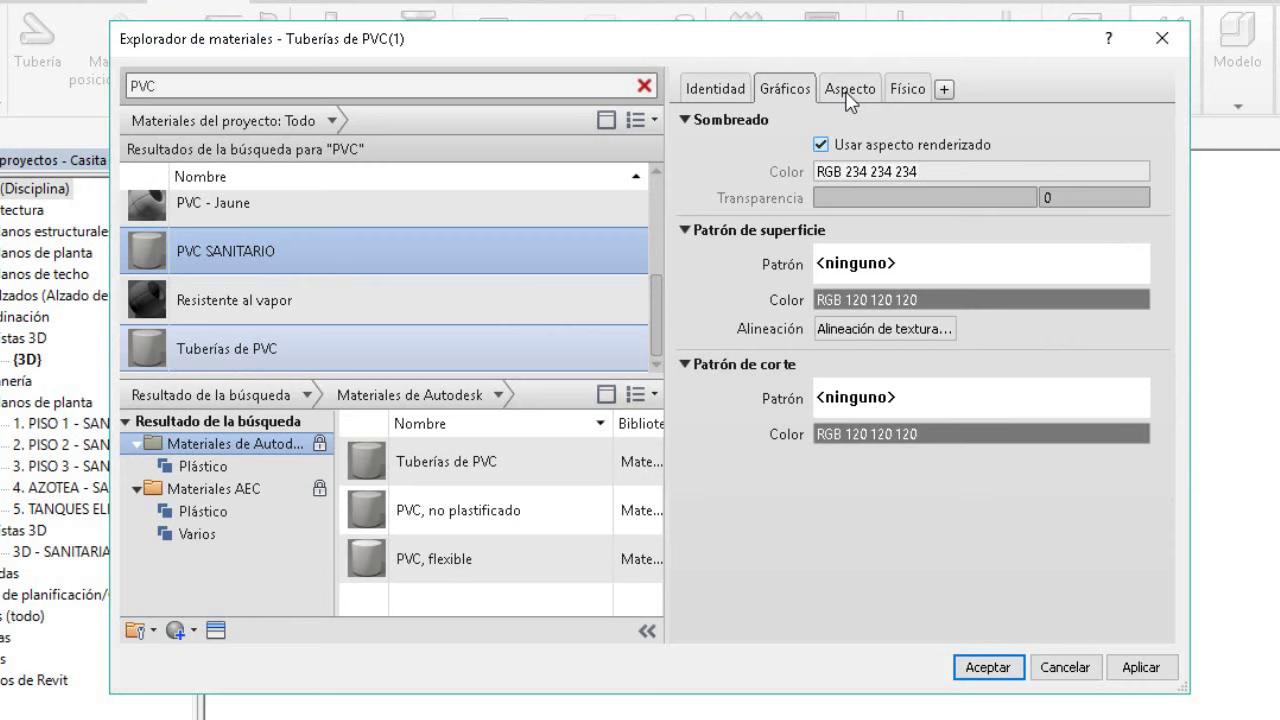
{"action": "left_click", "coordinate": [848, 90]}
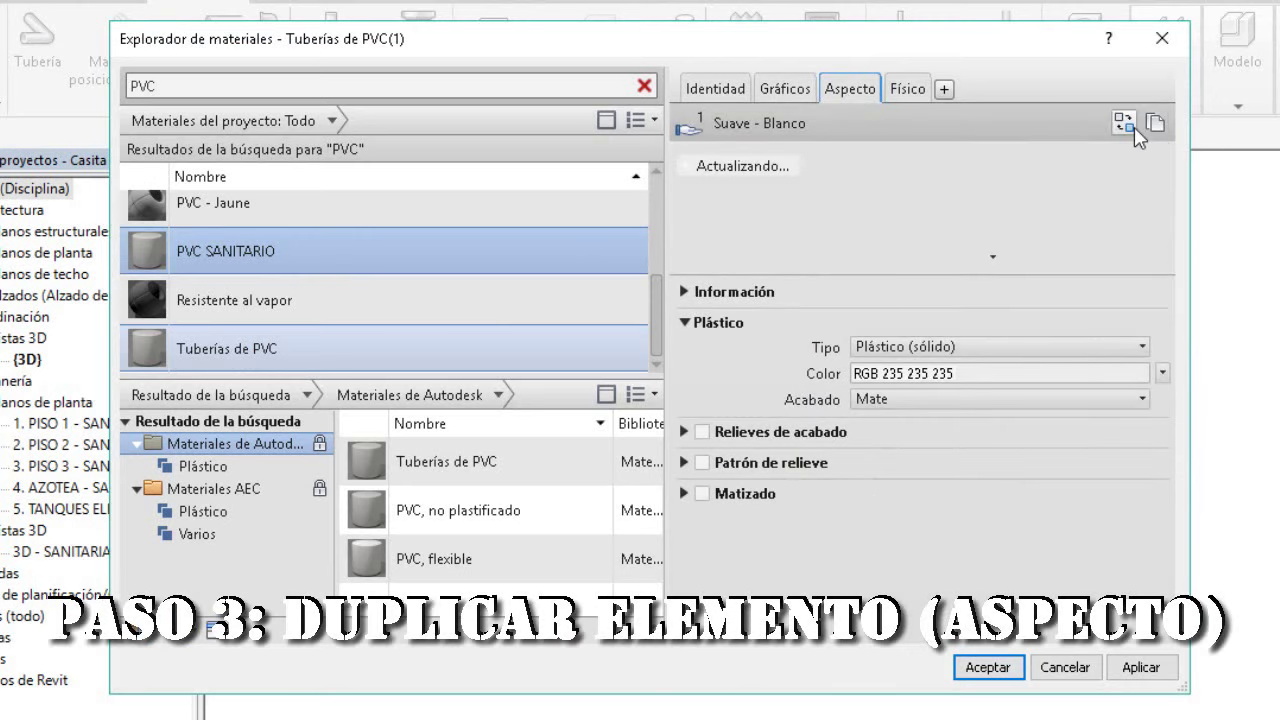
- Duplicate the Suave - Blanco appearance asset and rename it PVC SANITARIO
{"action": "left_click", "coordinate": [1155, 125]}
{"action": "left_click", "coordinate": [733, 292]}
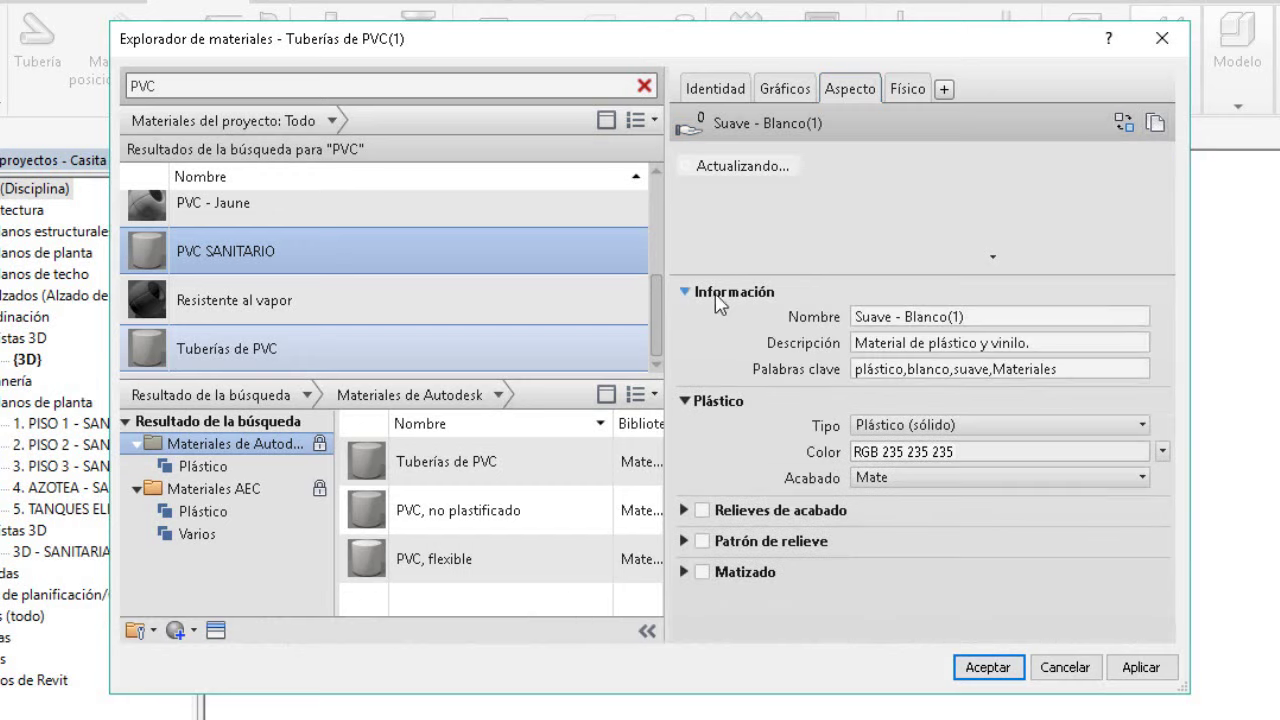
{"action": "left_click", "coordinate": [1000, 333]}
{"action": "triple_click", "coordinate": [1000, 333]}
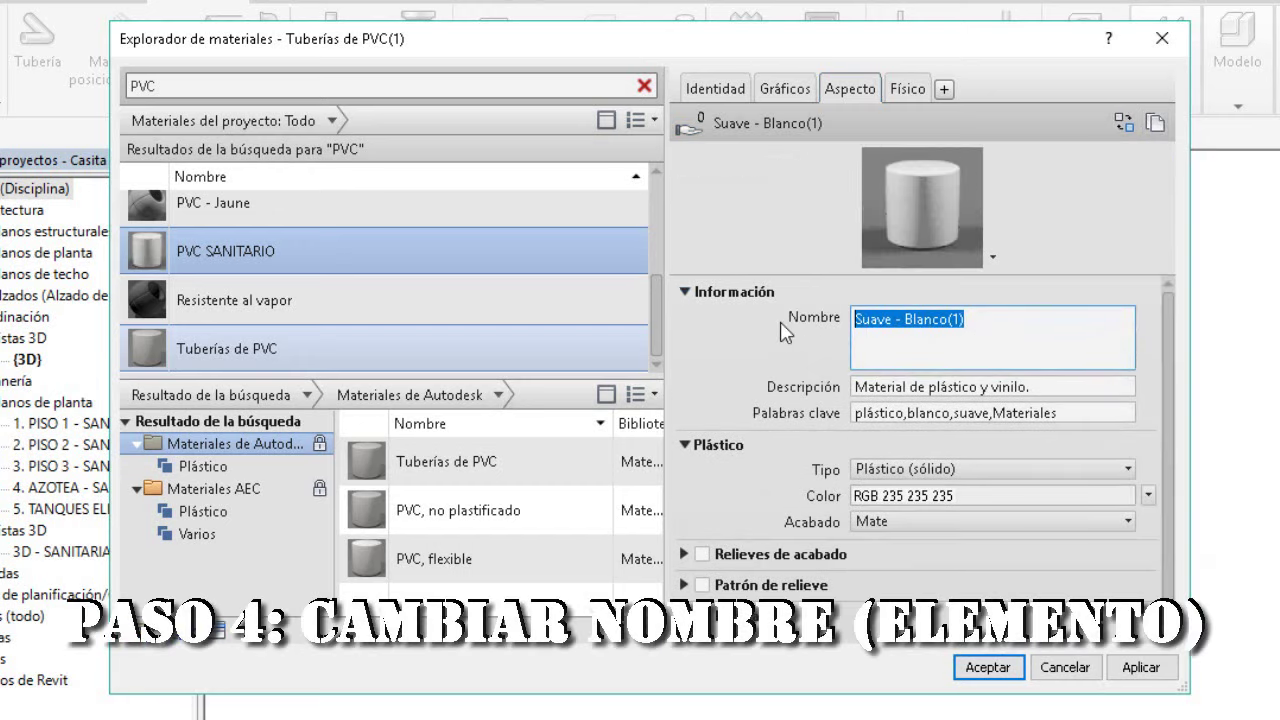
{"action": "type", "text": "PVC SANITARIO"}
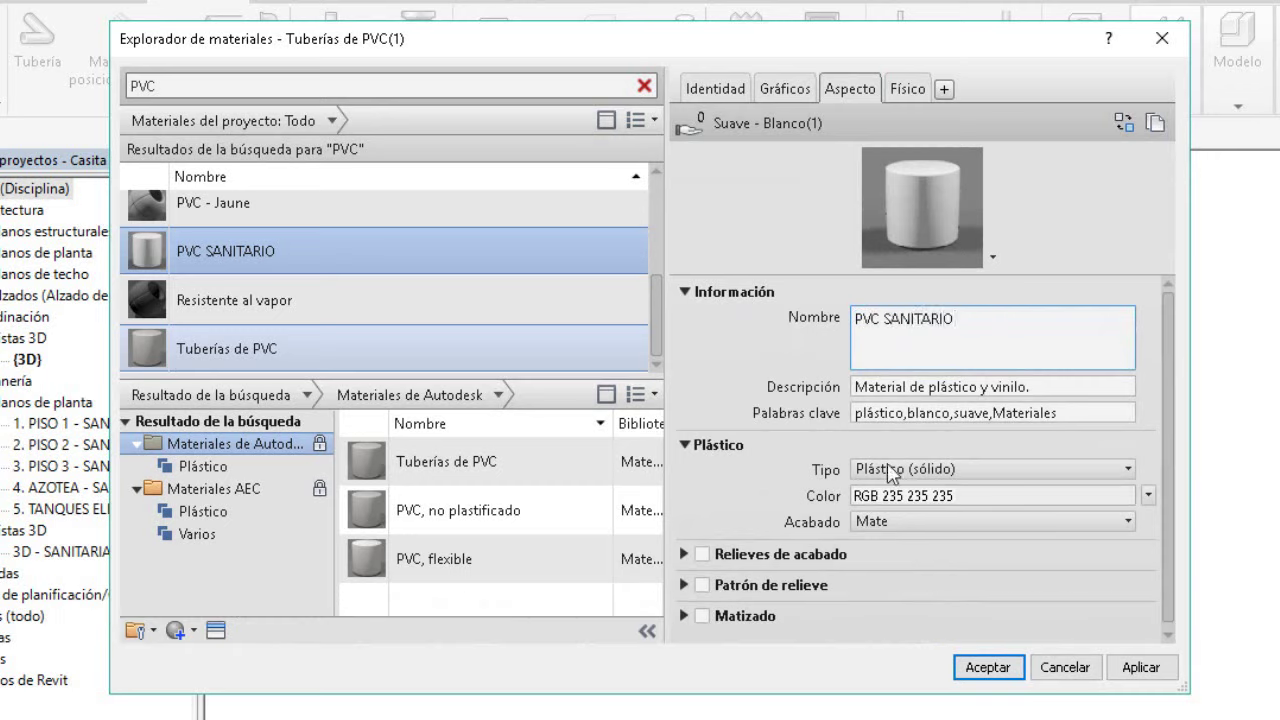
- Set the appearance colour to light green, RGB 94 255 94
{"action": "left_click", "coordinate": [910, 497]}
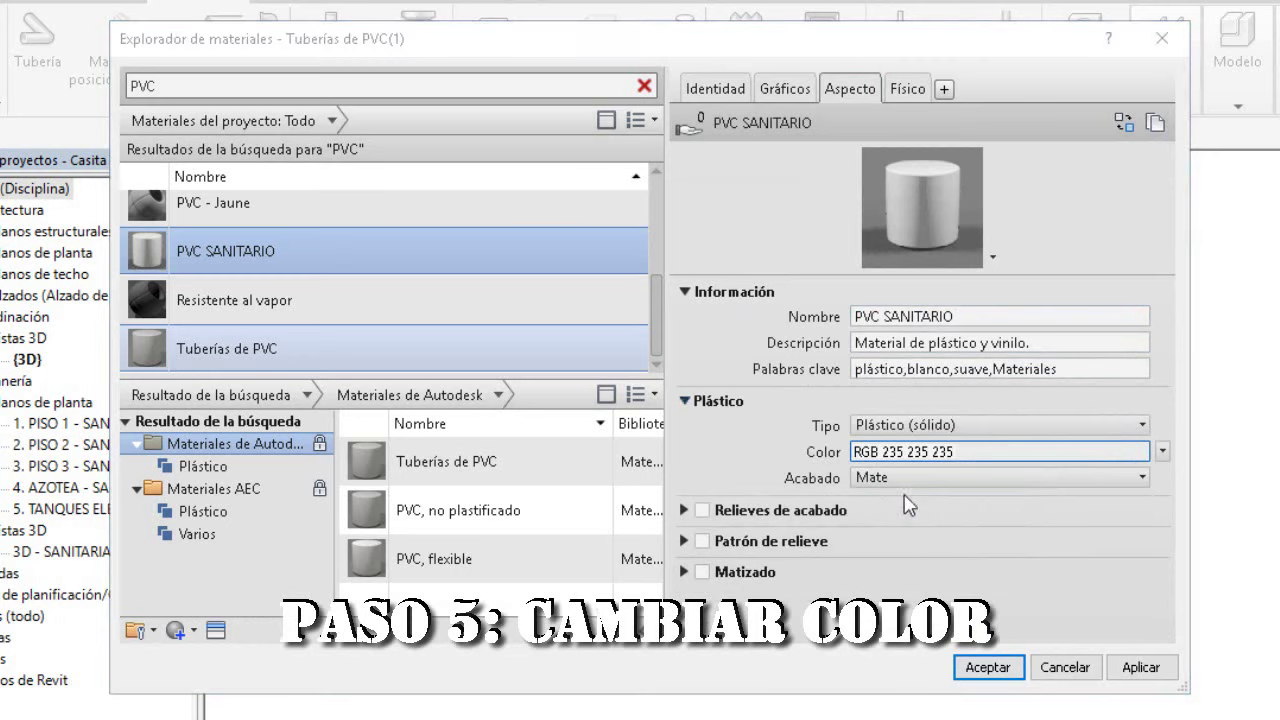
{"action": "left_click", "coordinate": [495, 387]}
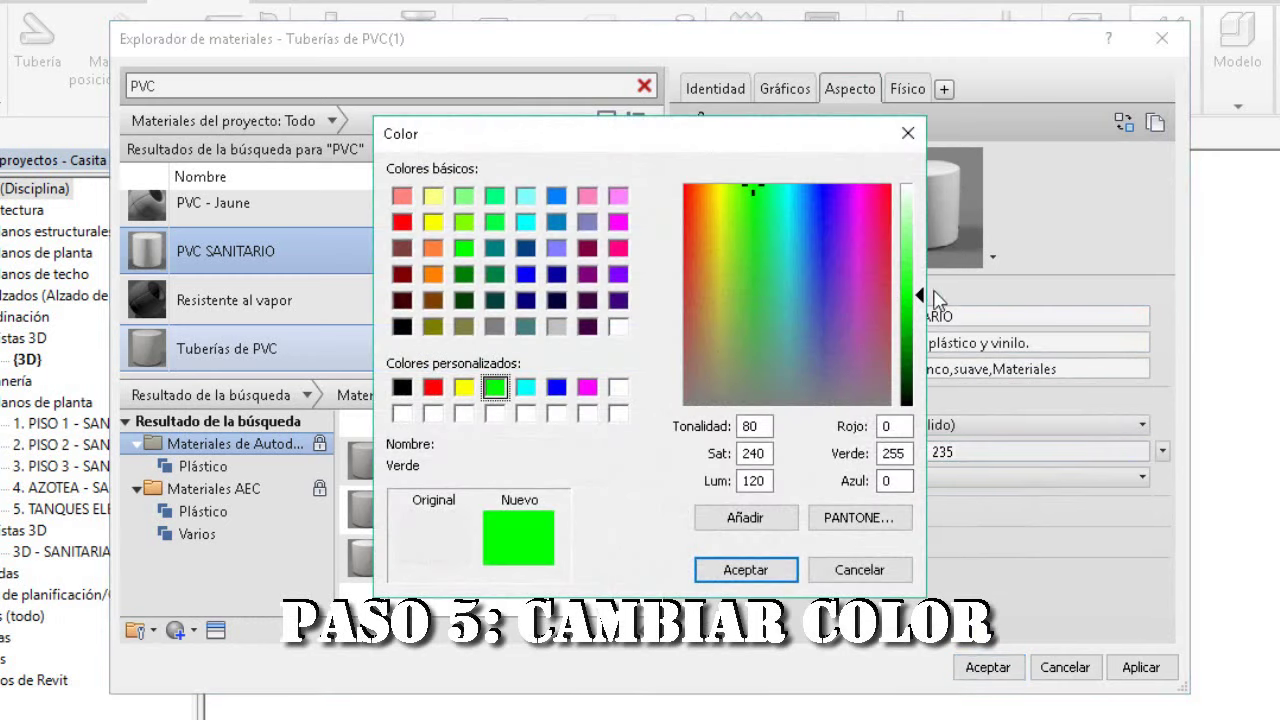
{"action": "left_click_drag", "start_coordinate": [920, 295], "coordinate": [920, 255]}
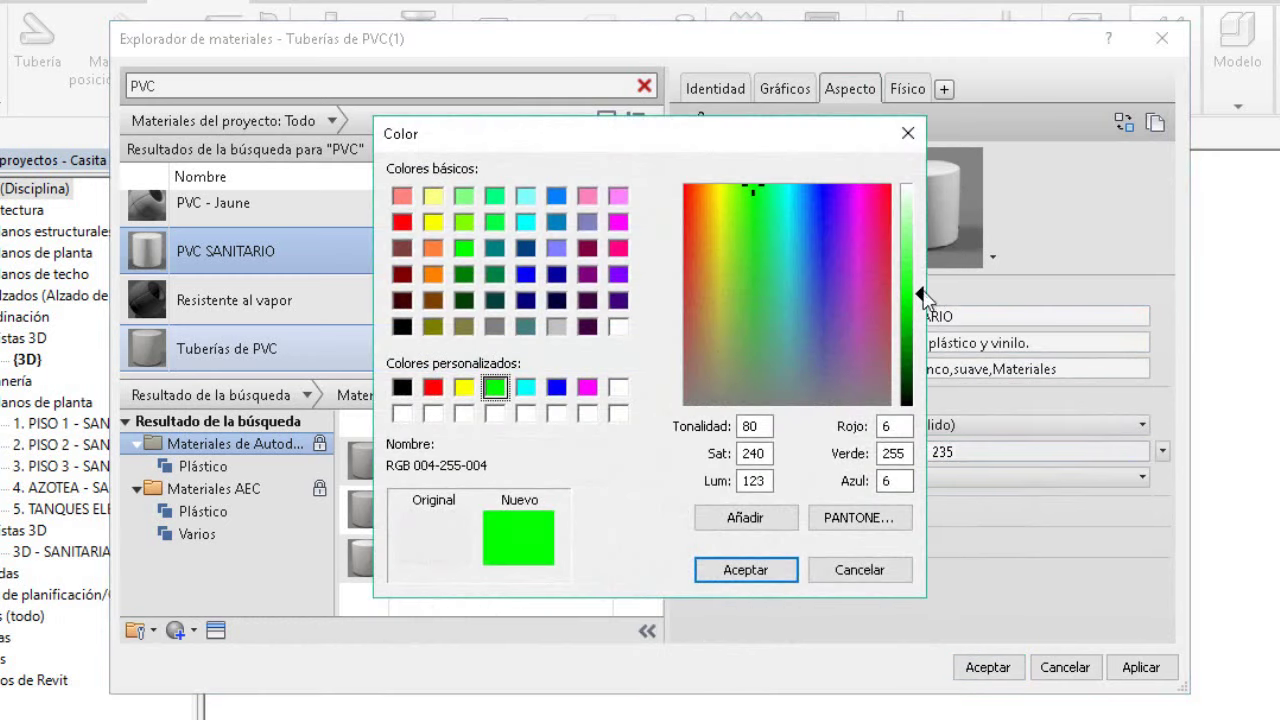
{"action": "left_click", "coordinate": [745, 569]}
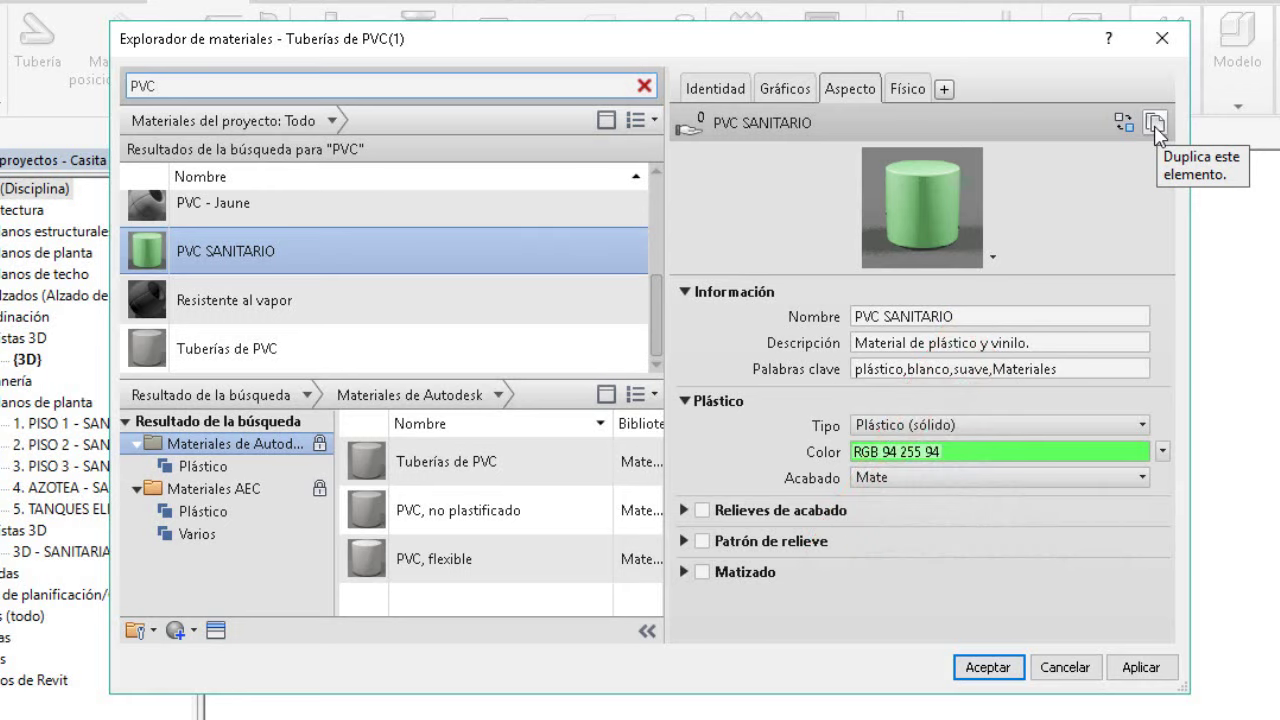
{"action": "scroll", "coordinate": [185, 250], "scroll_direction": "up", "scroll_amount": 1}
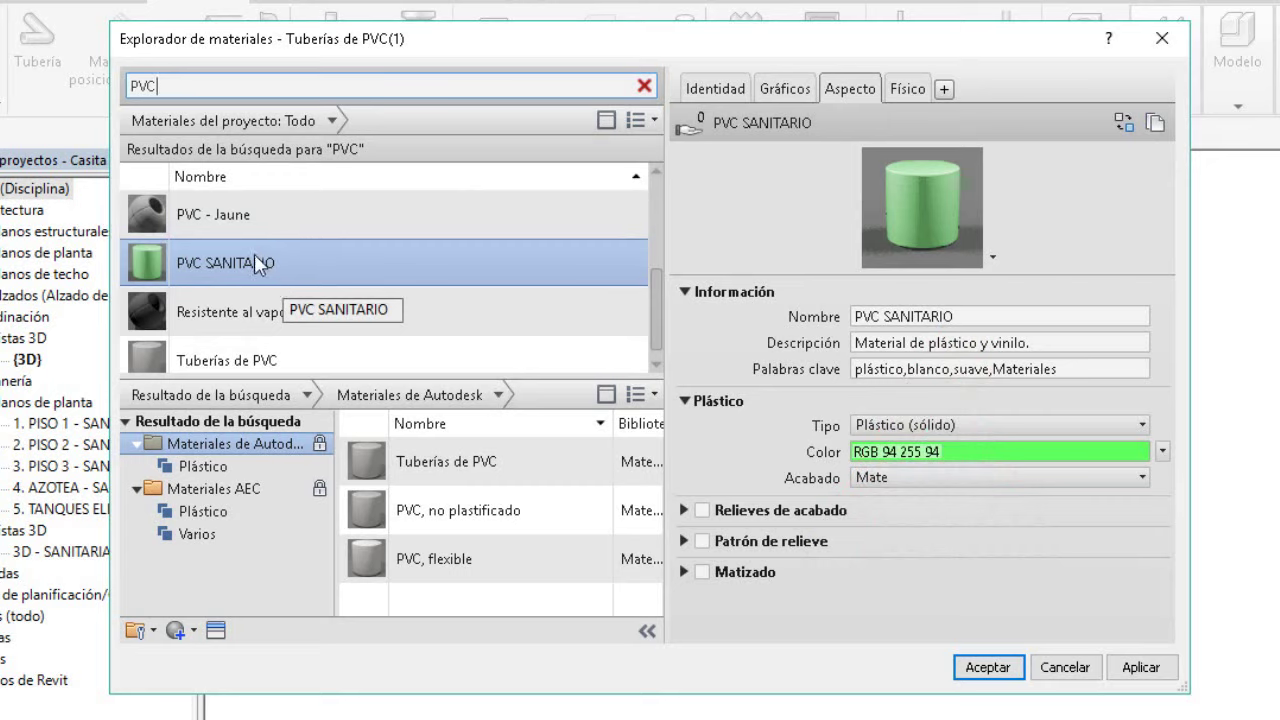
- Duplicate PVC SANITARIO as a new material named PVC AGUA FRIA
{"action": "right_click", "coordinate": [255, 256]}
{"action": "left_click", "coordinate": [292, 295]}
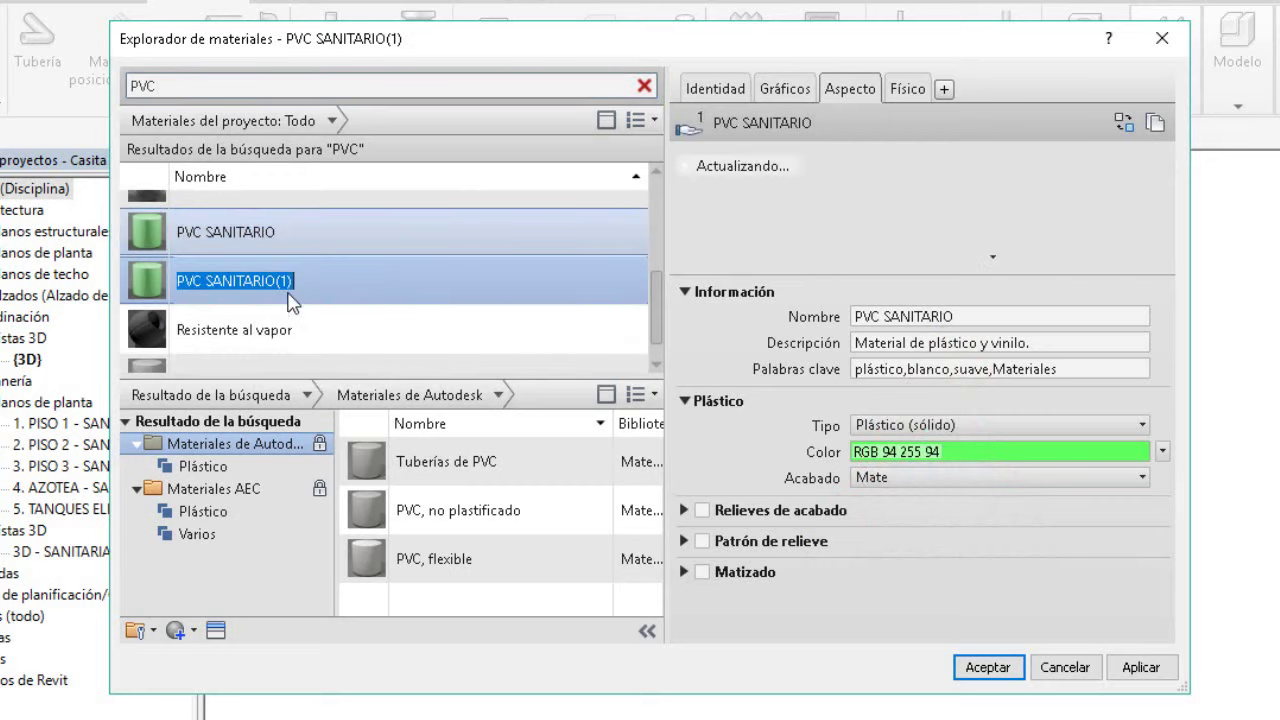
{"action": "key", "text": "End"}
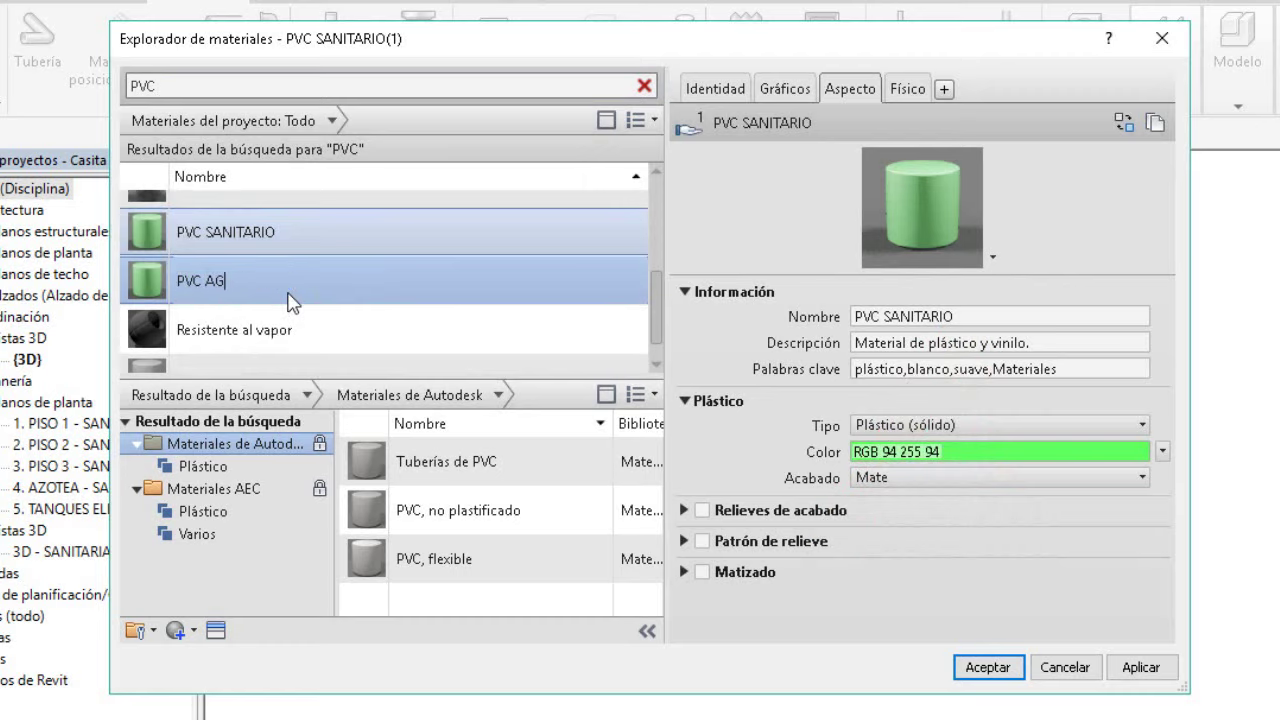
{"action": "left_click", "coordinate": [790, 92]}
{"action": "left_click", "coordinate": [850, 88]}
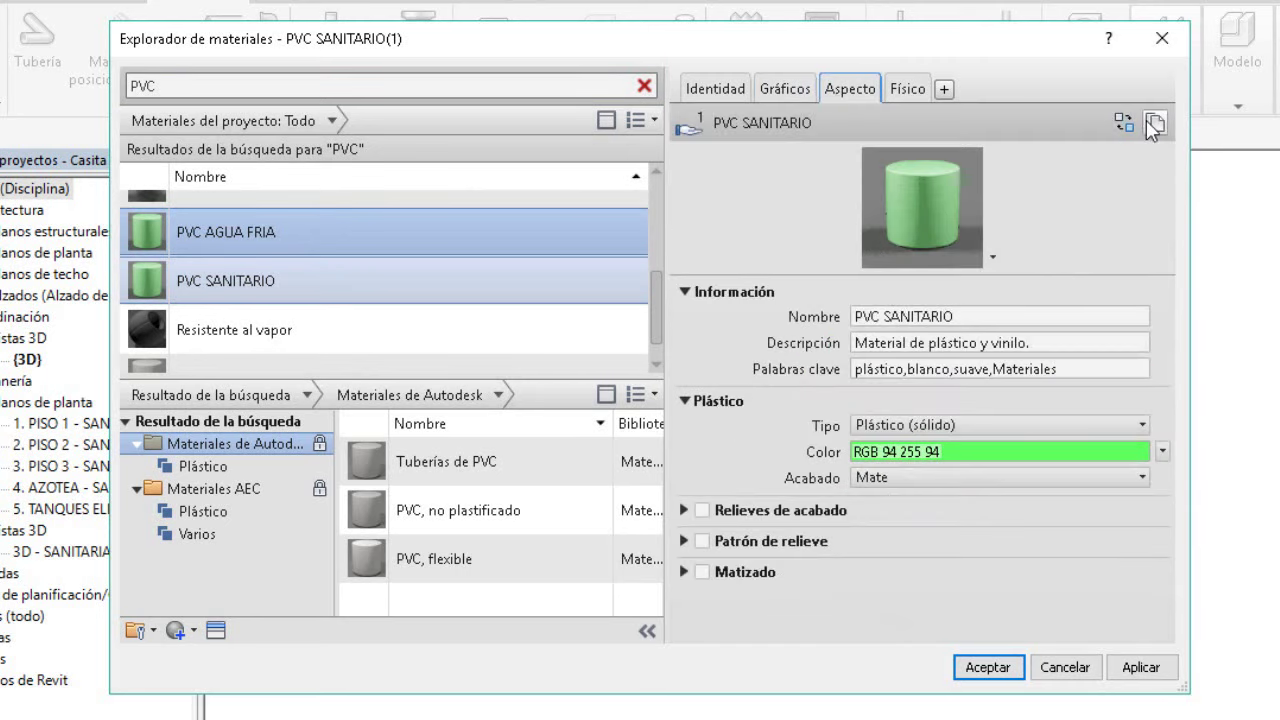
- Give PVC AGUA FRIA its own renamed appearance coloured blue, RGB 74 74 255
{"action": "left_click", "coordinate": [1154, 122]}
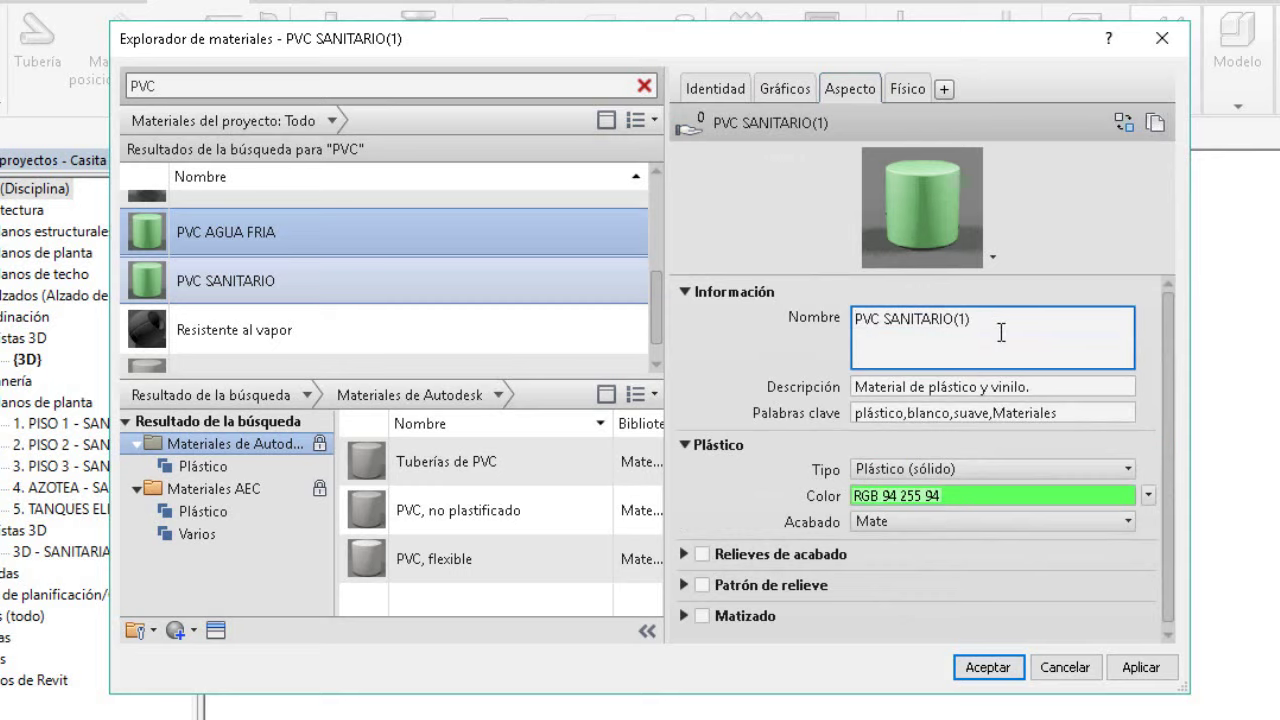
{"action": "left_click_drag", "start_coordinate": [999, 326], "coordinate": [898, 330]}
{"action": "type", "text": "A FRIA"}
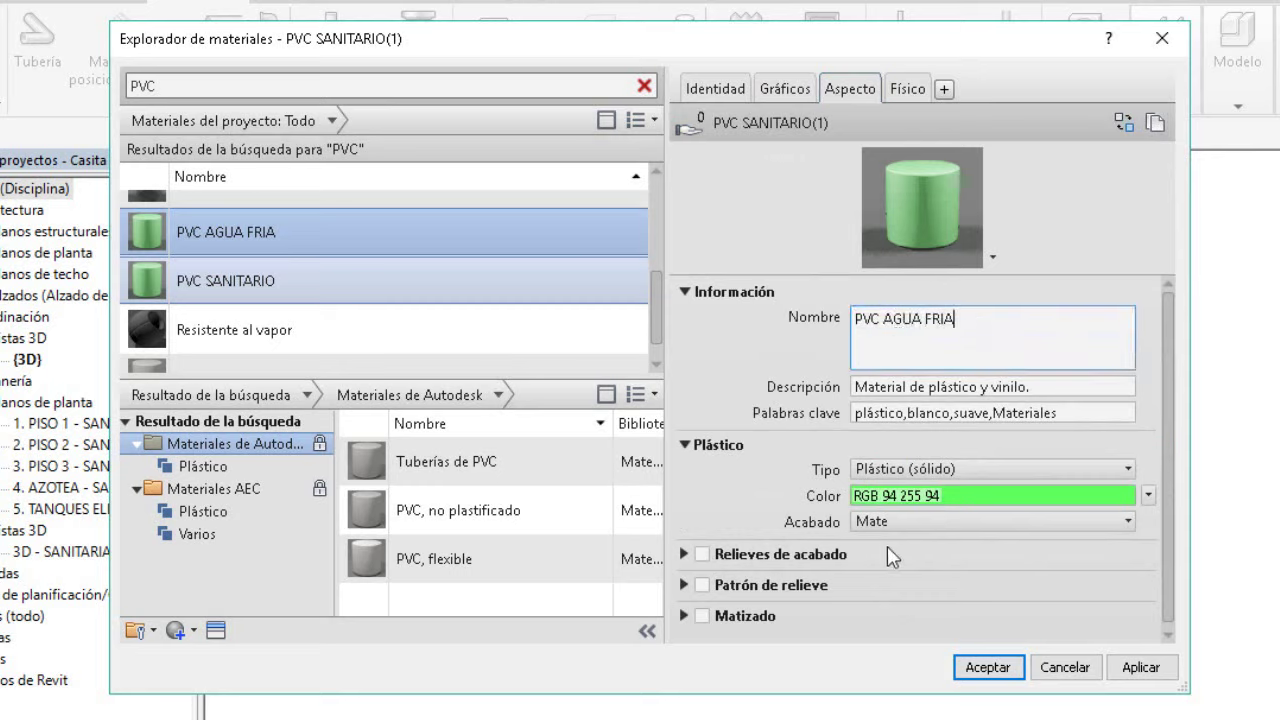
{"action": "left_click", "coordinate": [920, 496]}
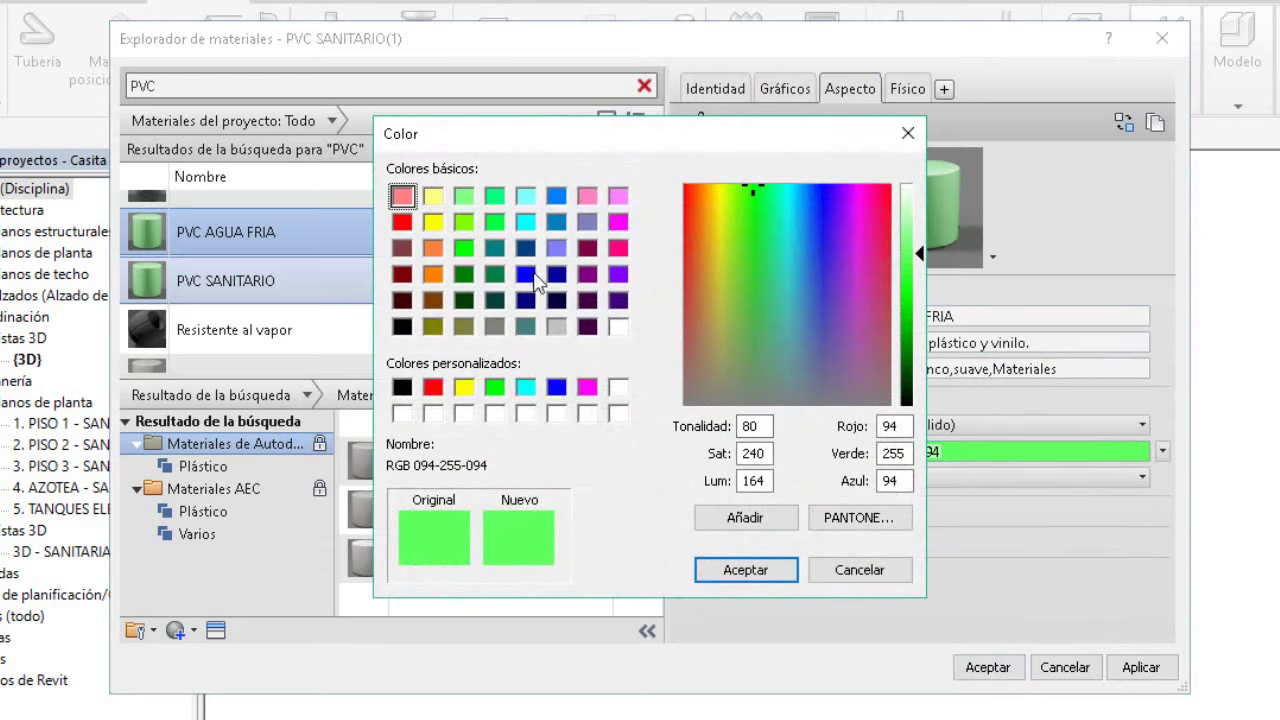
{"action": "left_click", "coordinate": [553, 390]}
{"action": "left_click_drag", "start_coordinate": [921, 300], "coordinate": [919, 264]}
{"action": "left_click", "coordinate": [745, 569]}
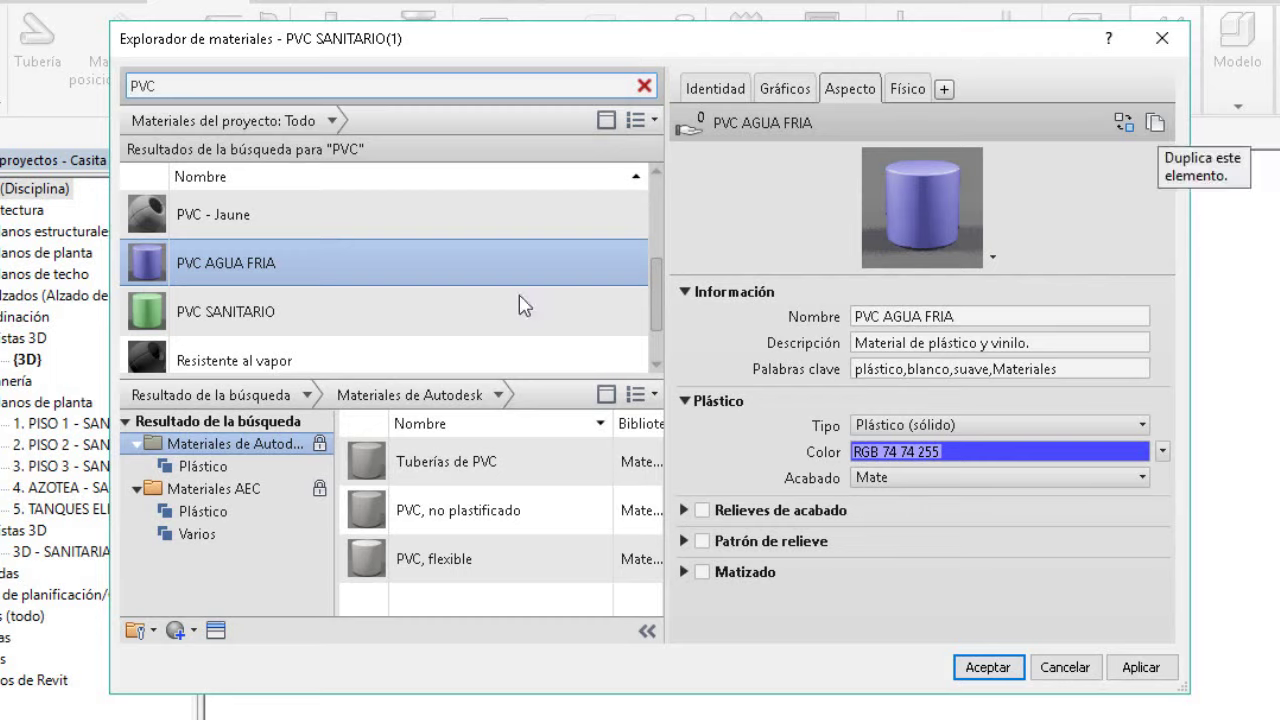
- Duplicate PVC AGUA FRIA as a new material named CPVC AGUA CALIENTE
{"action": "right_click", "coordinate": [229, 270]}
{"action": "left_click", "coordinate": [305, 314]}
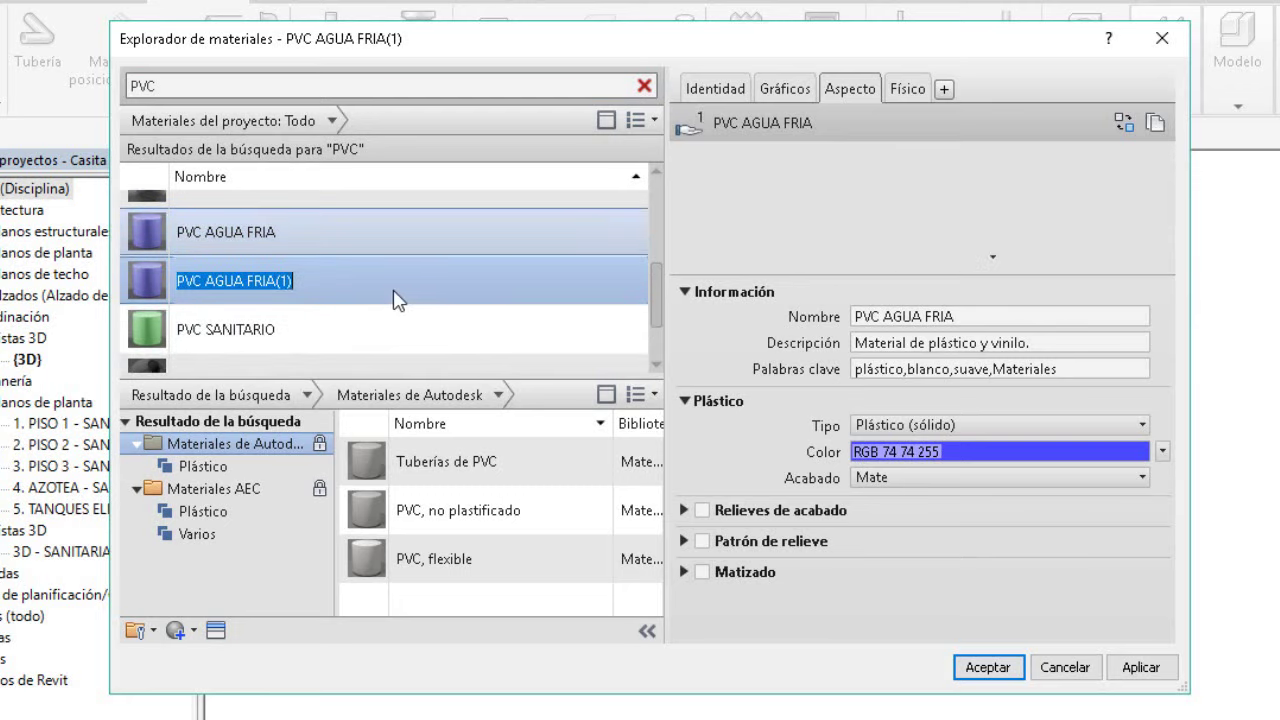
{"action": "key", "text": "End"}
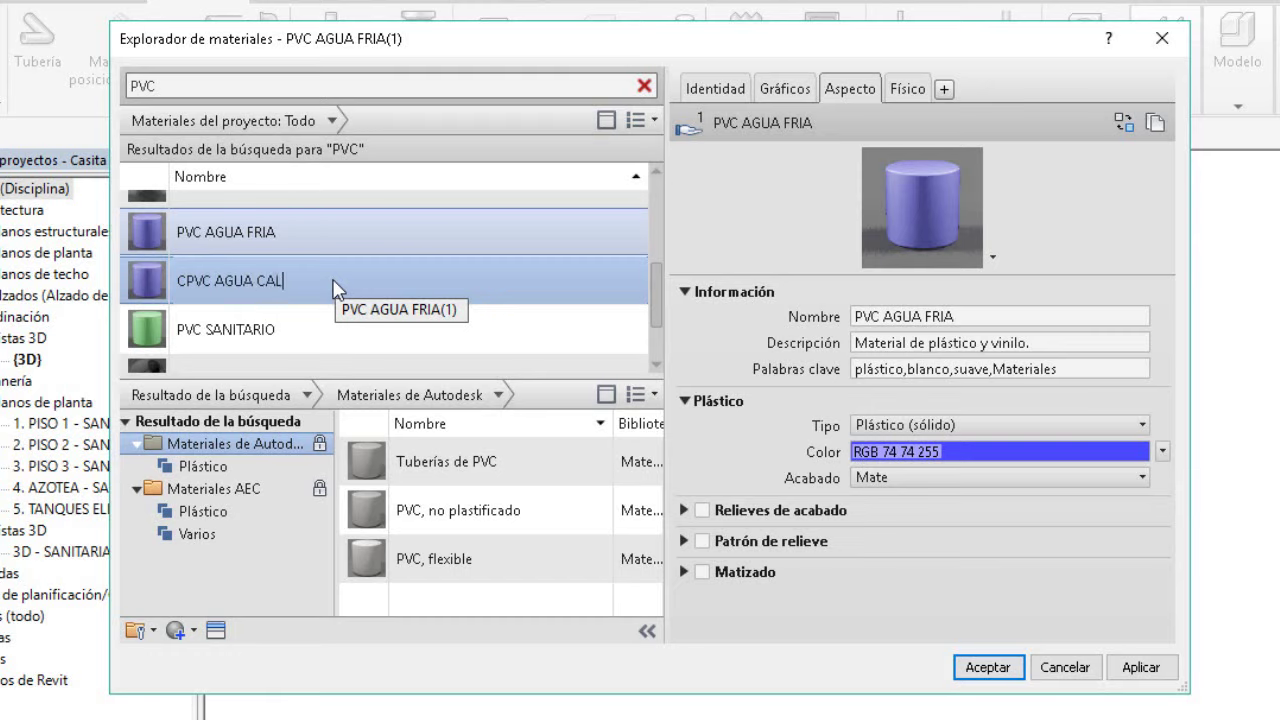
{"action": "left_click", "coordinate": [785, 89]}
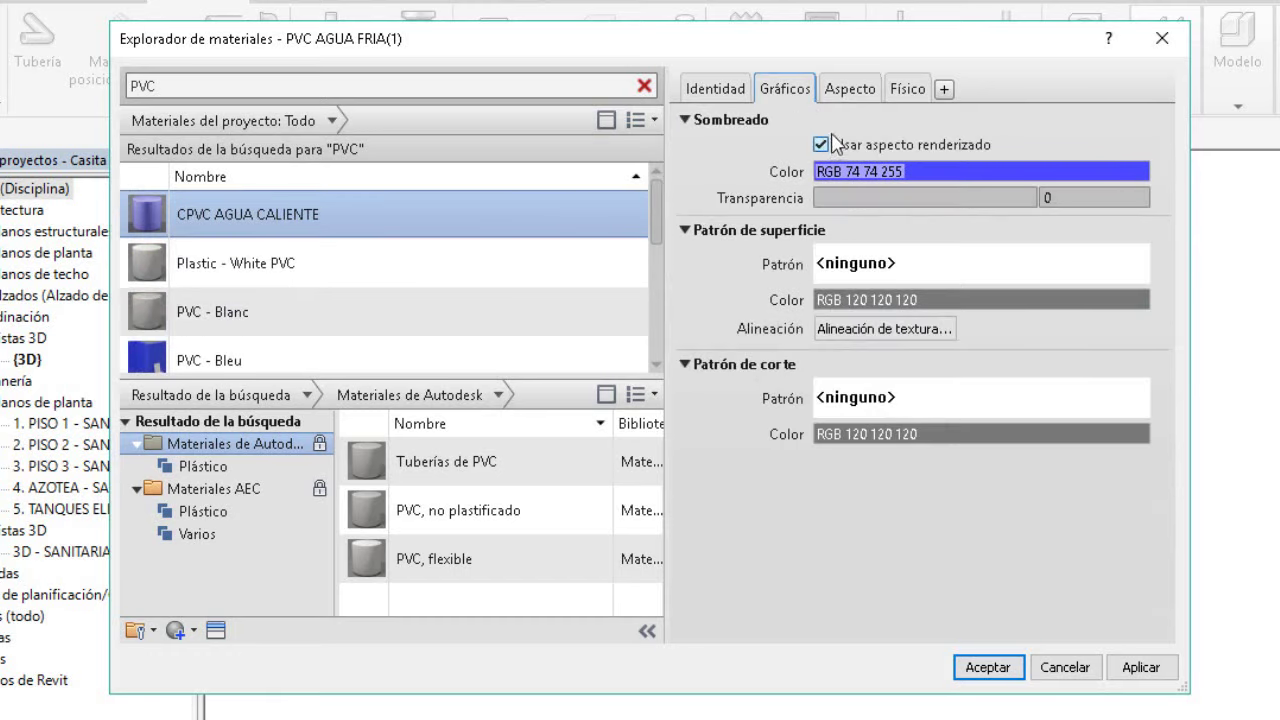
{"action": "left_click", "coordinate": [849, 91]}
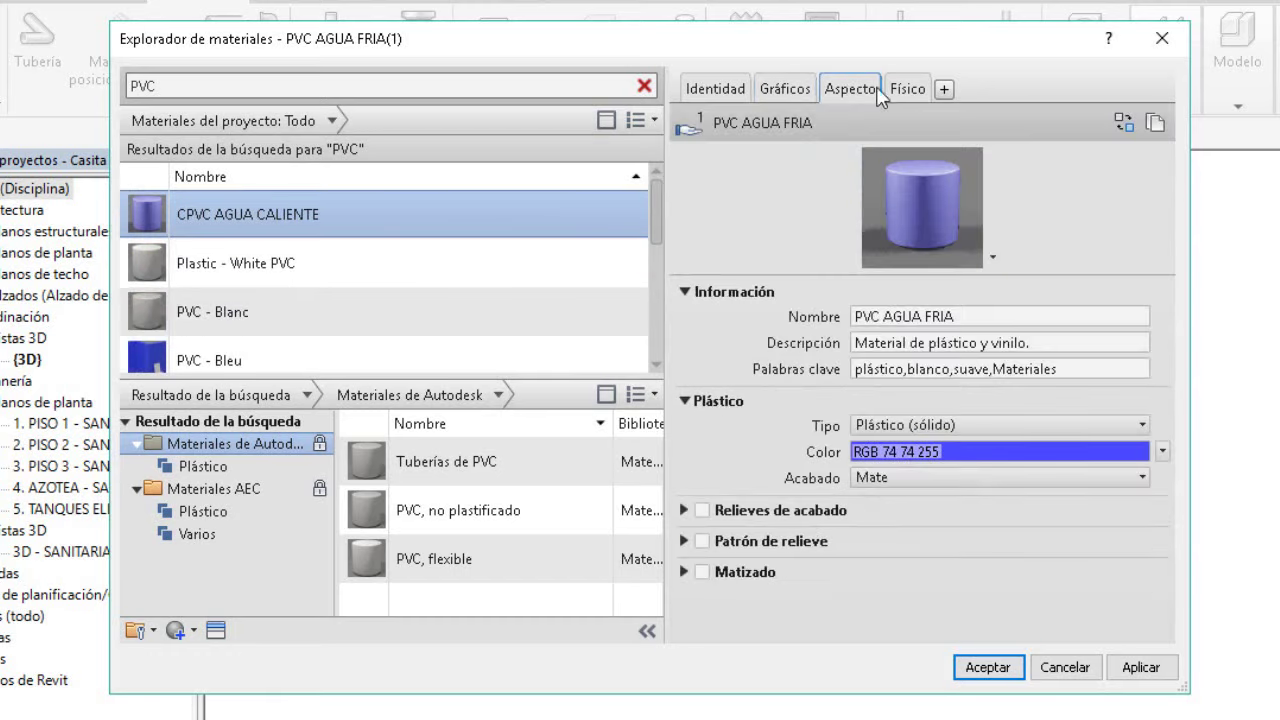
- Change the shared appearance colour to orange, RGB 255 128 0
{"action": "left_click", "coordinate": [900, 452]}
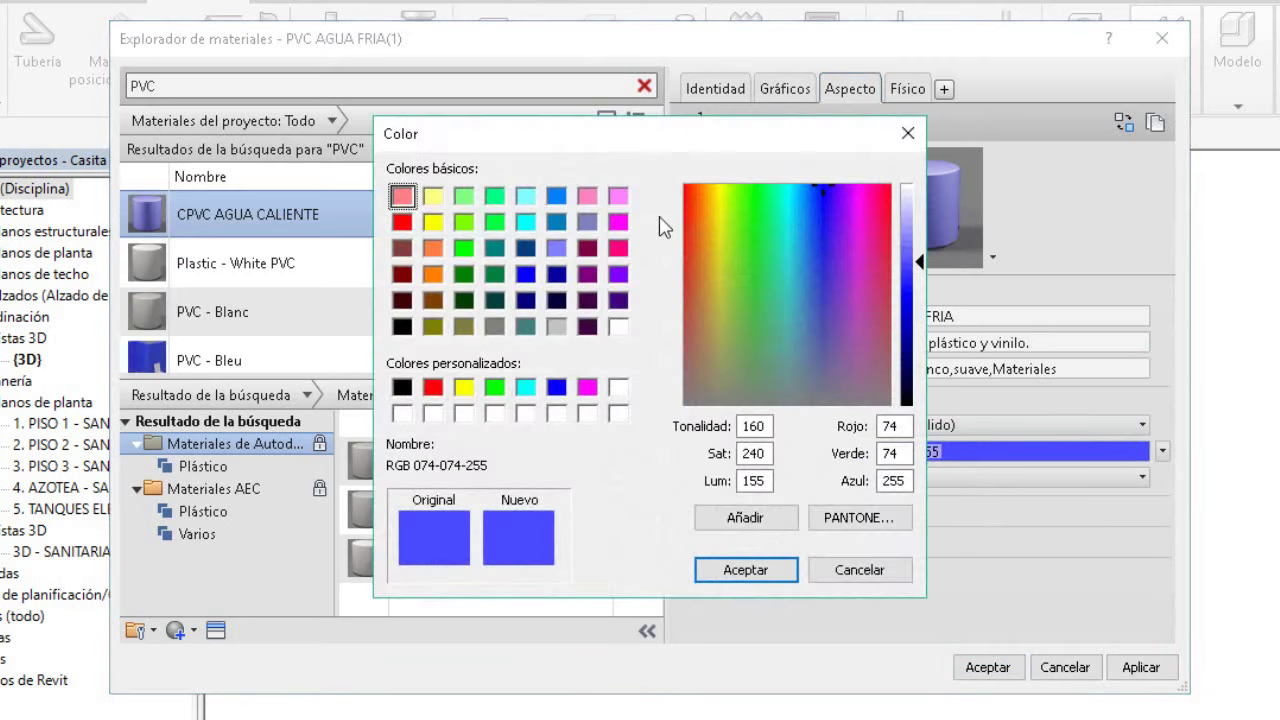
{"action": "left_click", "coordinate": [391, 265]}
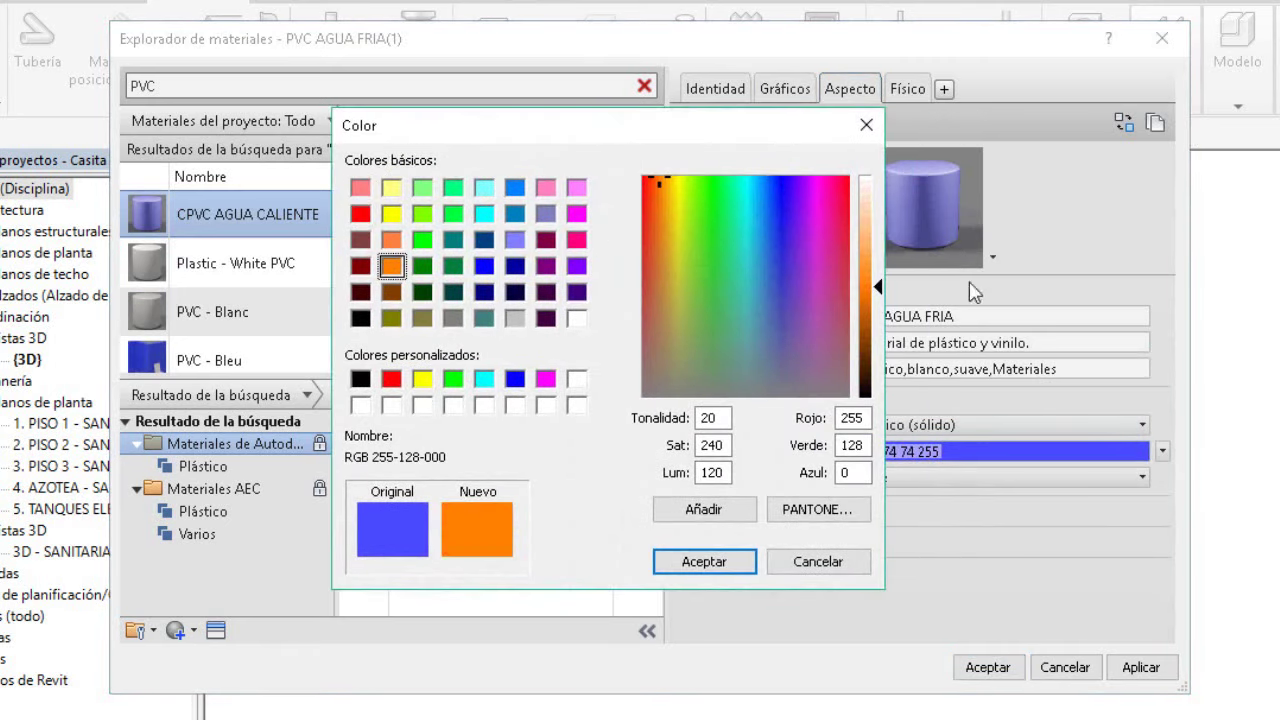
{"action": "left_click", "coordinate": [704, 561]}
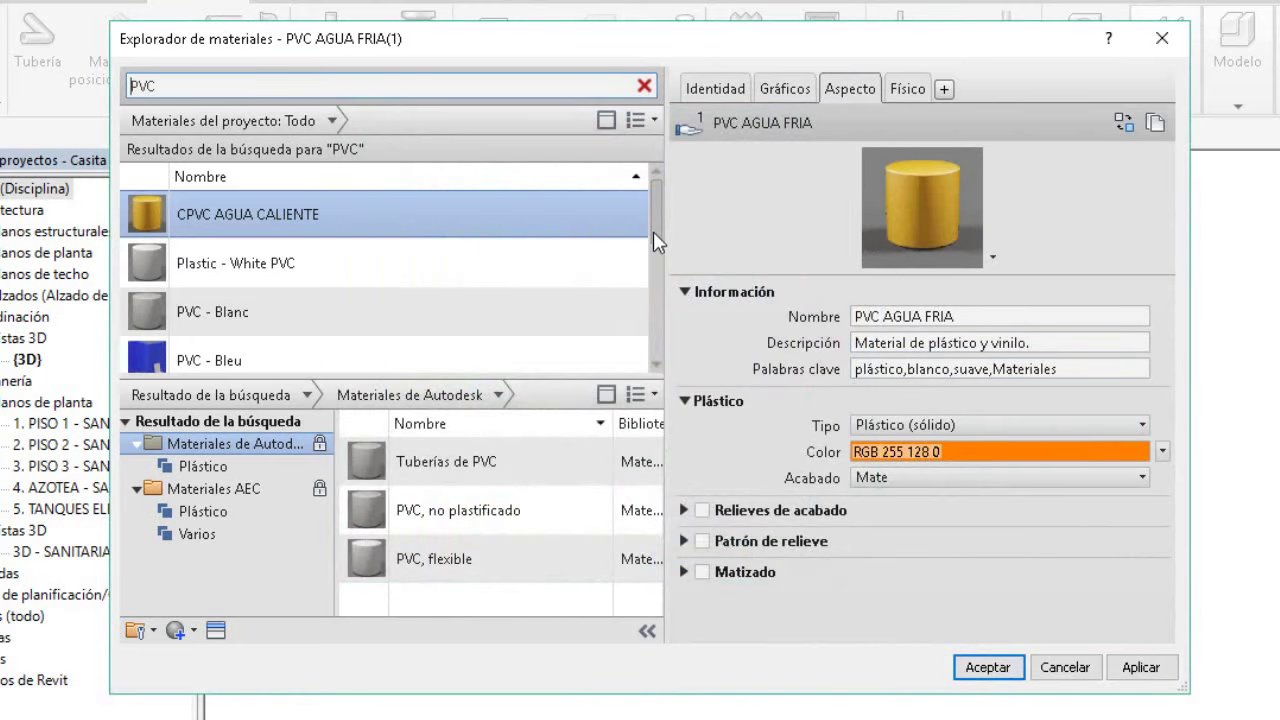
{"action": "left_click_drag", "start_coordinate": [653, 216], "coordinate": [652, 346]}
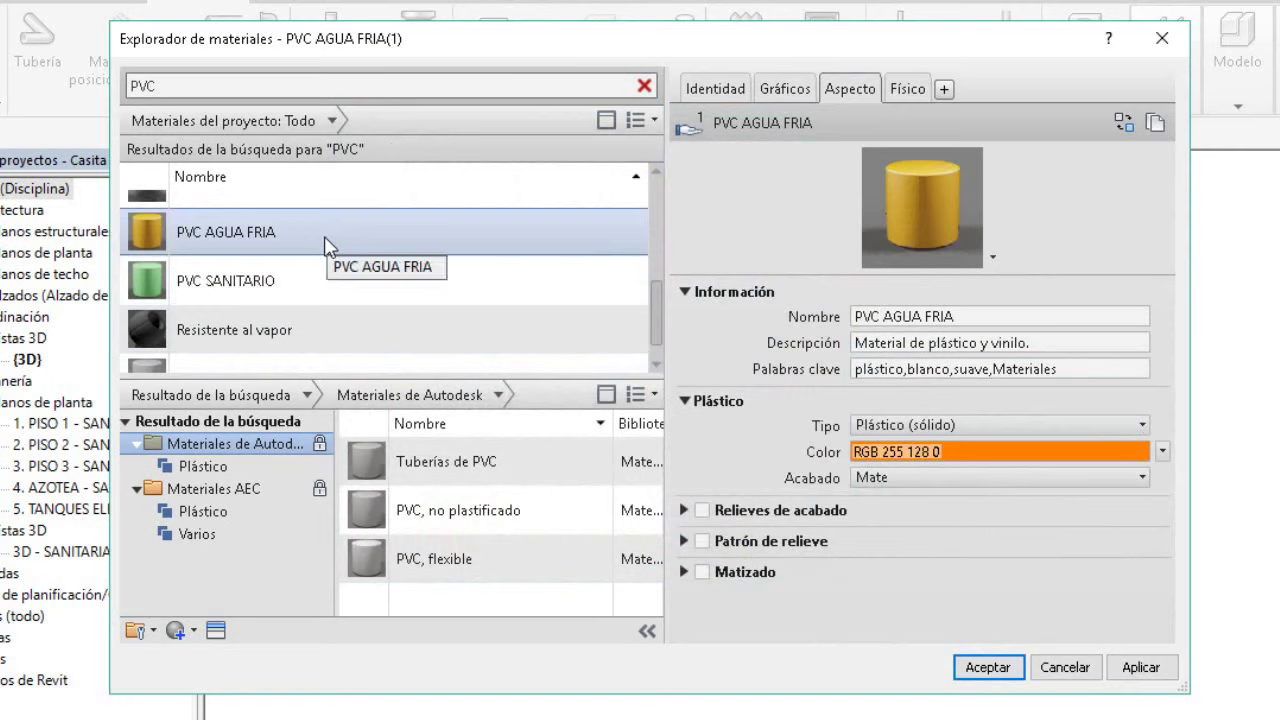
- Give CPVC AGUA CALIENTE its own duplicated, renamed appearance asset
{"action": "left_click", "coordinate": [327, 246]}
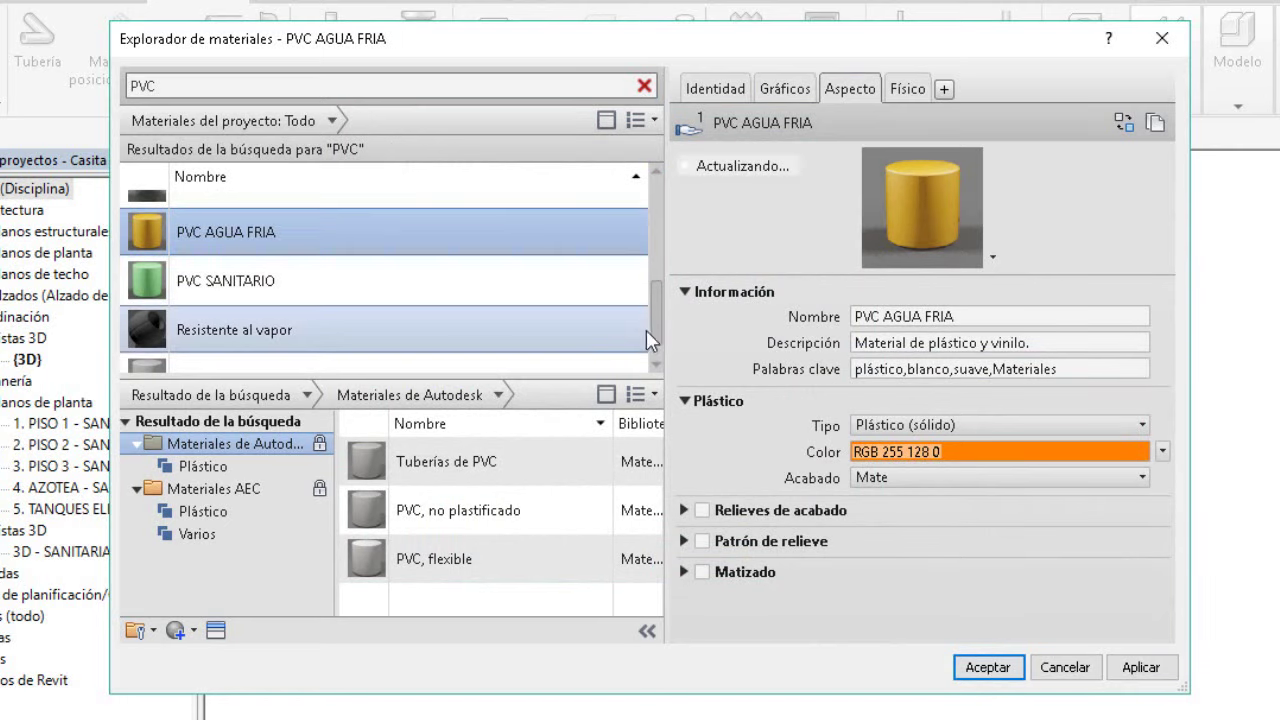
{"action": "left_click_drag", "start_coordinate": [654, 337], "coordinate": [663, 243]}
{"action": "left_click", "coordinate": [500, 214]}
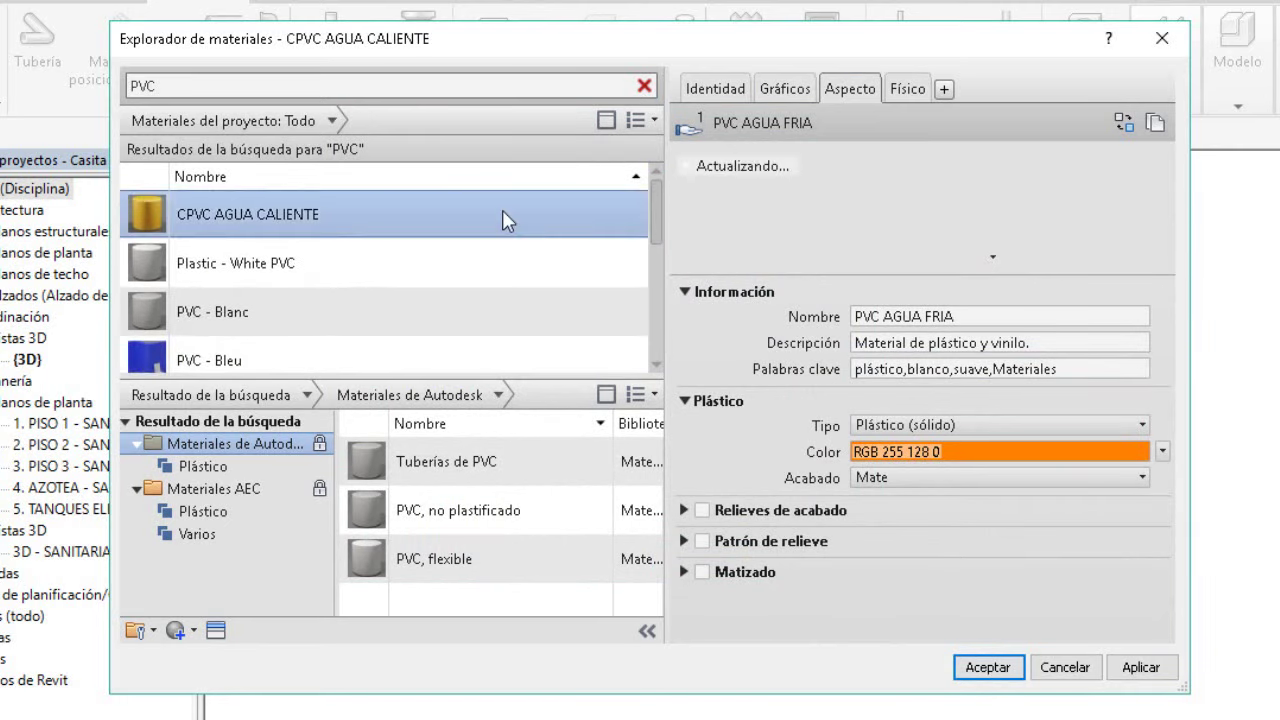
{"action": "left_click", "coordinate": [1157, 129]}
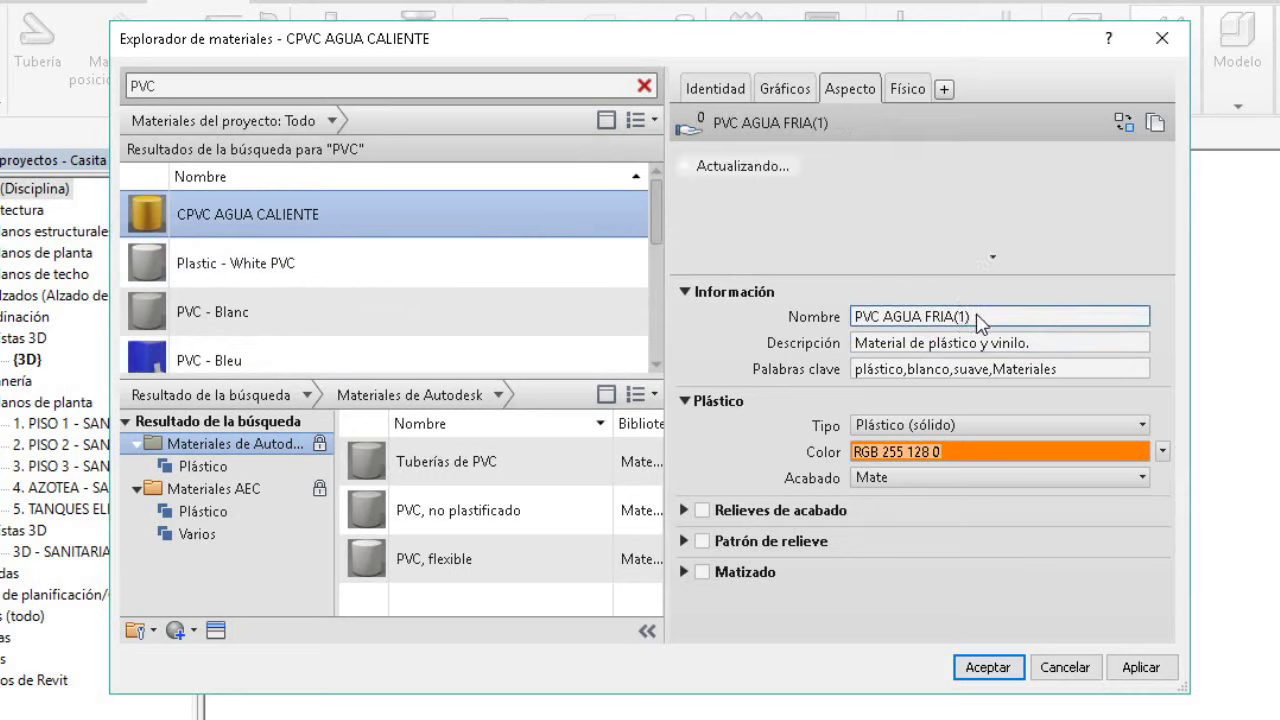
{"action": "left_click_drag", "start_coordinate": [1003, 328], "coordinate": [785, 333]}
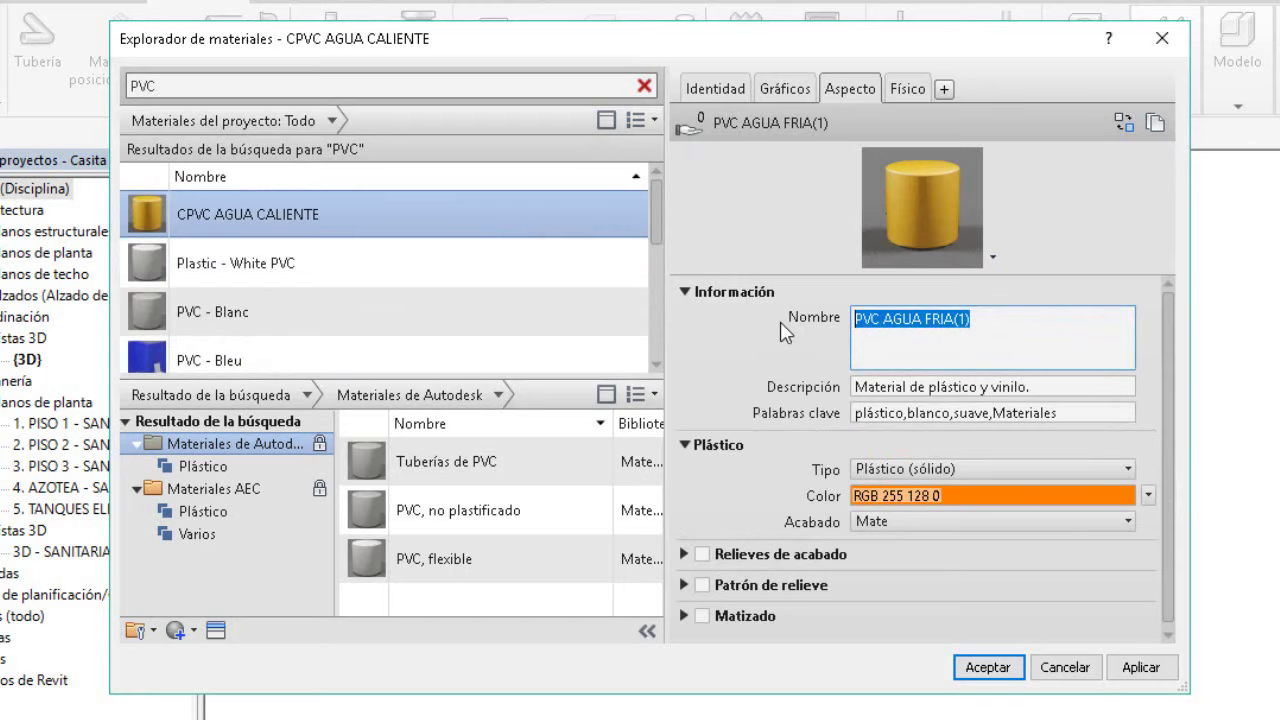
{"action": "type", "text": "C"}
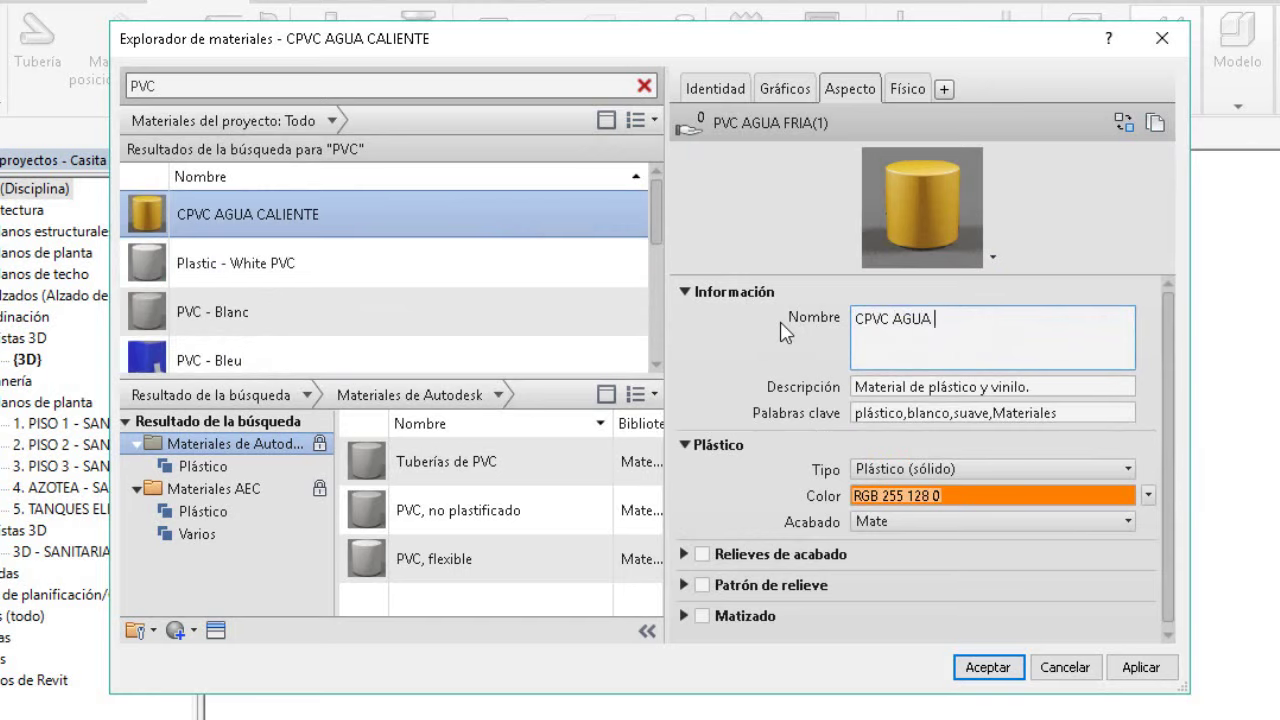
{"action": "key", "text": "Return"}
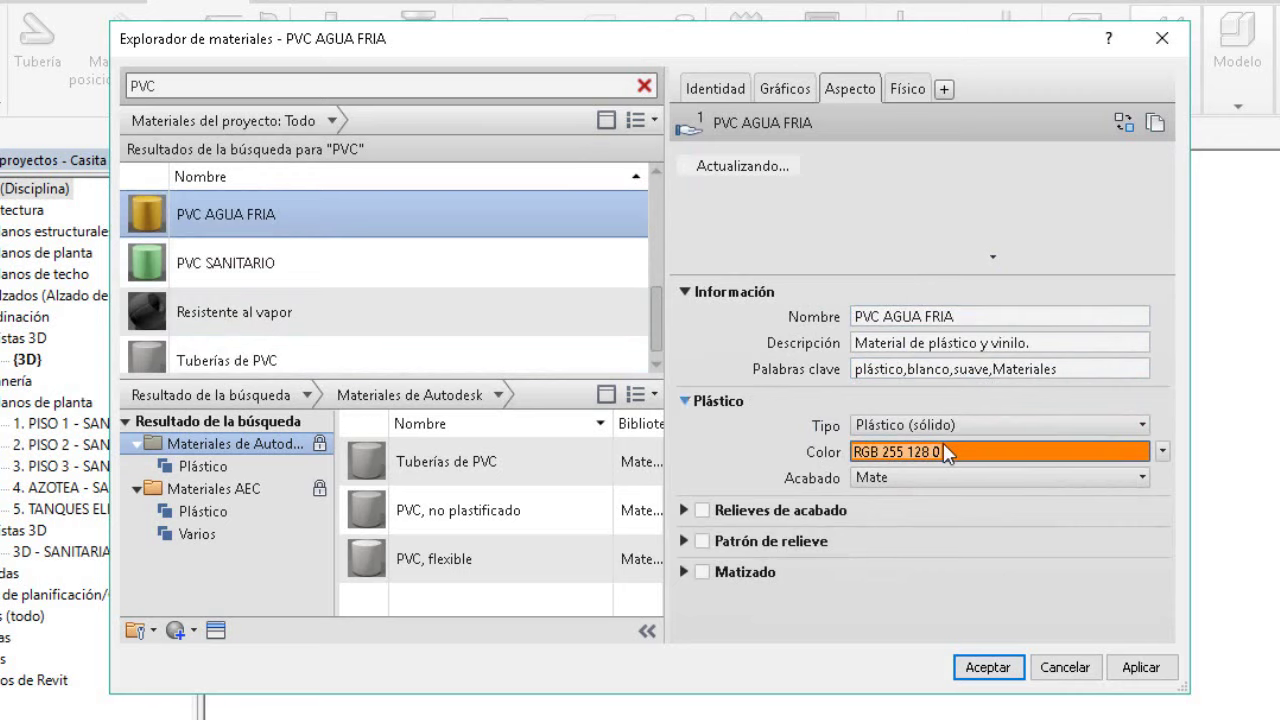
- Set the PVC AGUA FRIA appearance colour to light blue RGB 125 125 255
{"action": "left_click", "coordinate": [945, 449]}
{"action": "left_click", "coordinate": [556, 387]}
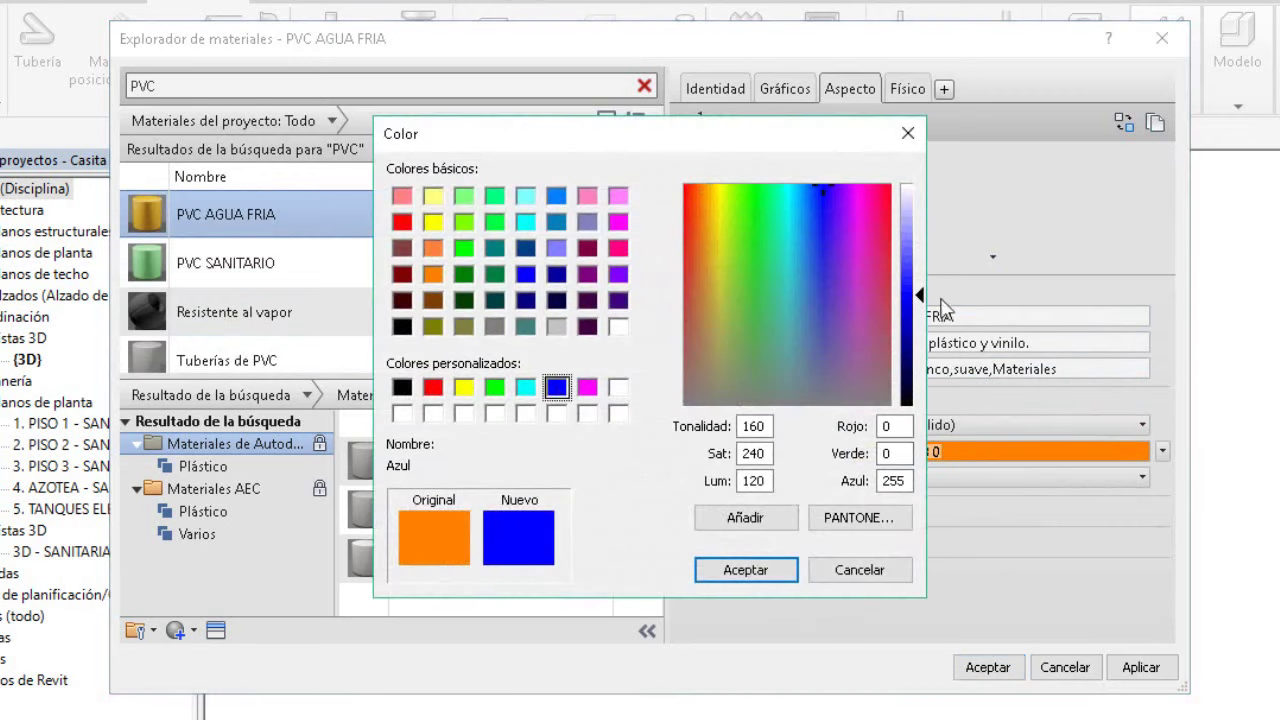
{"action": "key", "text": "Return"}
{"action": "scroll", "coordinate": [300, 305], "scroll_direction": "up", "scroll_amount": 3}
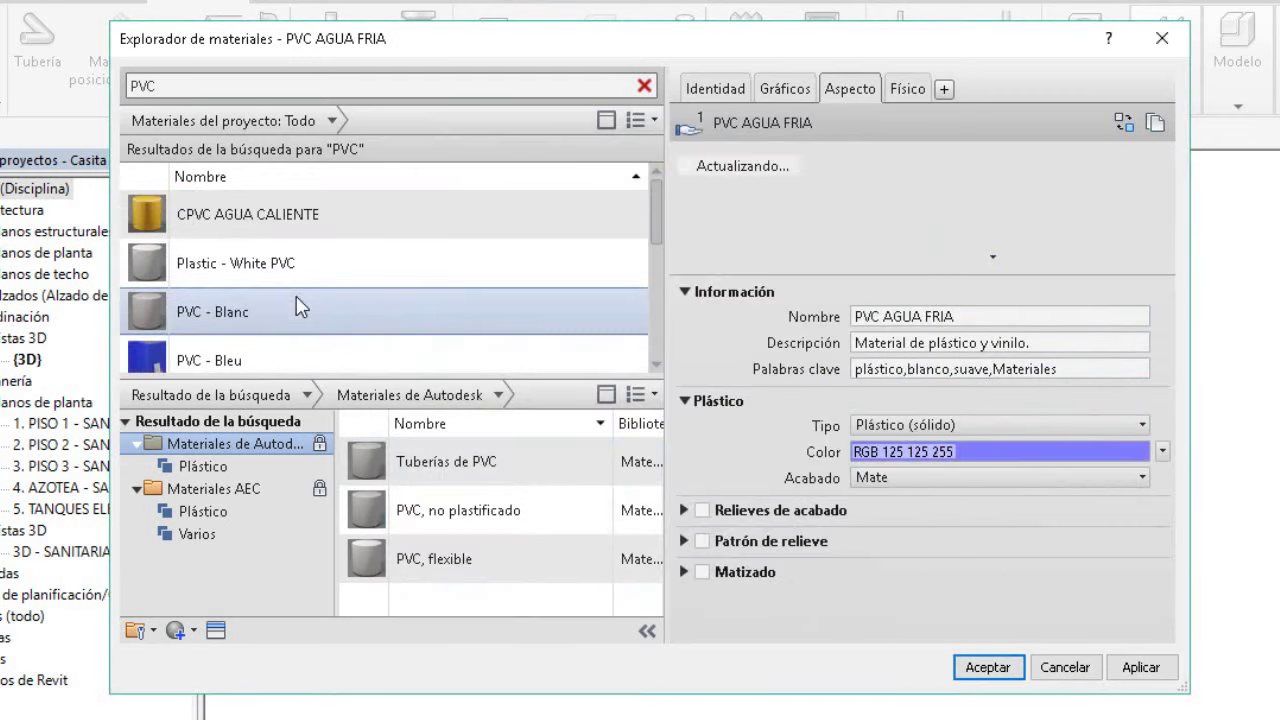
- Compare the CPVC AGUA CALIENTE and PVC AGUA FRIA materials, then pick PVC SANITARIO
{"action": "left_click", "coordinate": [300, 240]}
{"action": "scroll", "coordinate": [300, 243], "scroll_direction": "down", "scroll_amount": 5}
{"action": "left_click", "coordinate": [305, 252]}
{"action": "left_click", "coordinate": [298, 208]}
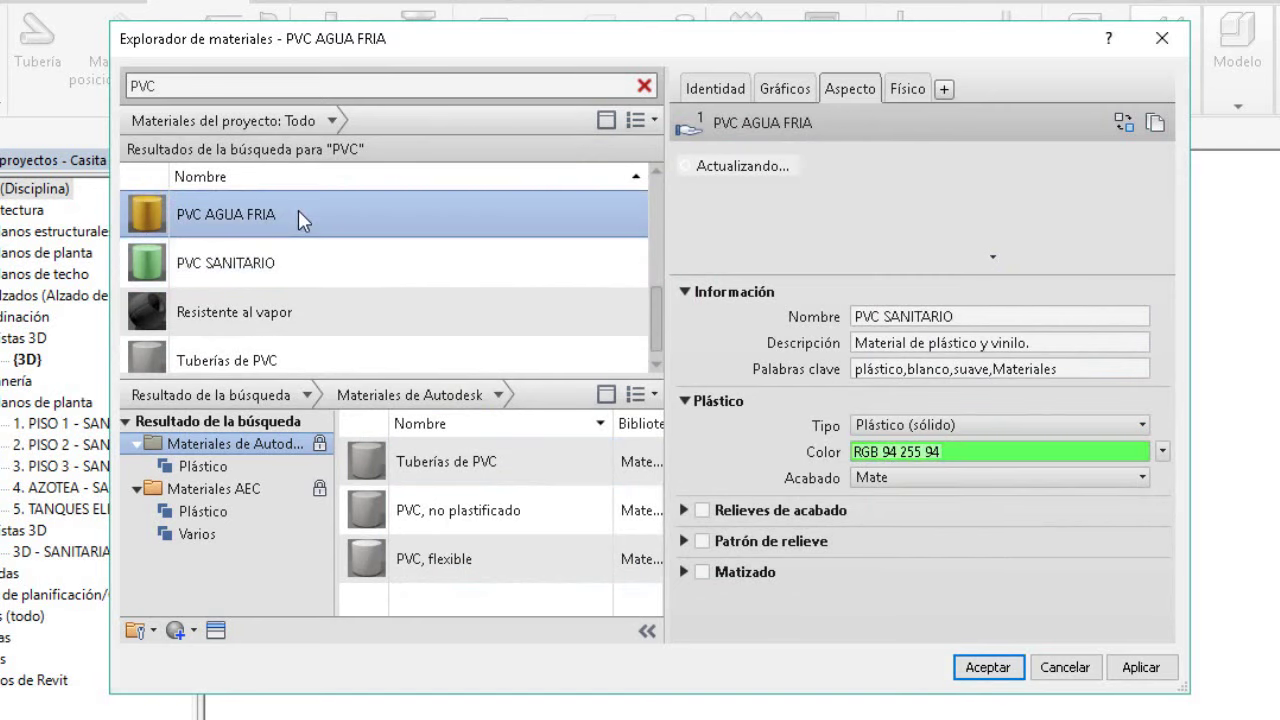
{"action": "scroll", "coordinate": [336, 250], "scroll_direction": "up", "scroll_amount": 3}
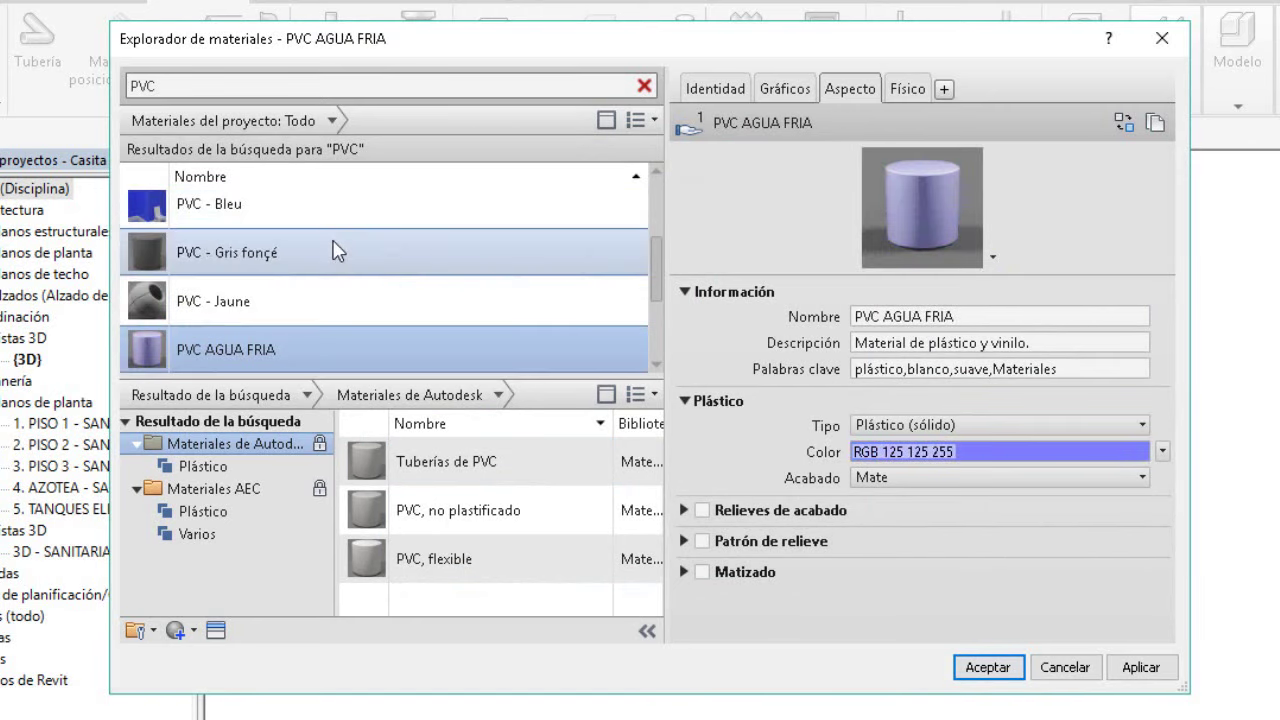
{"action": "scroll", "coordinate": [336, 250], "scroll_direction": "up", "scroll_amount": 3}
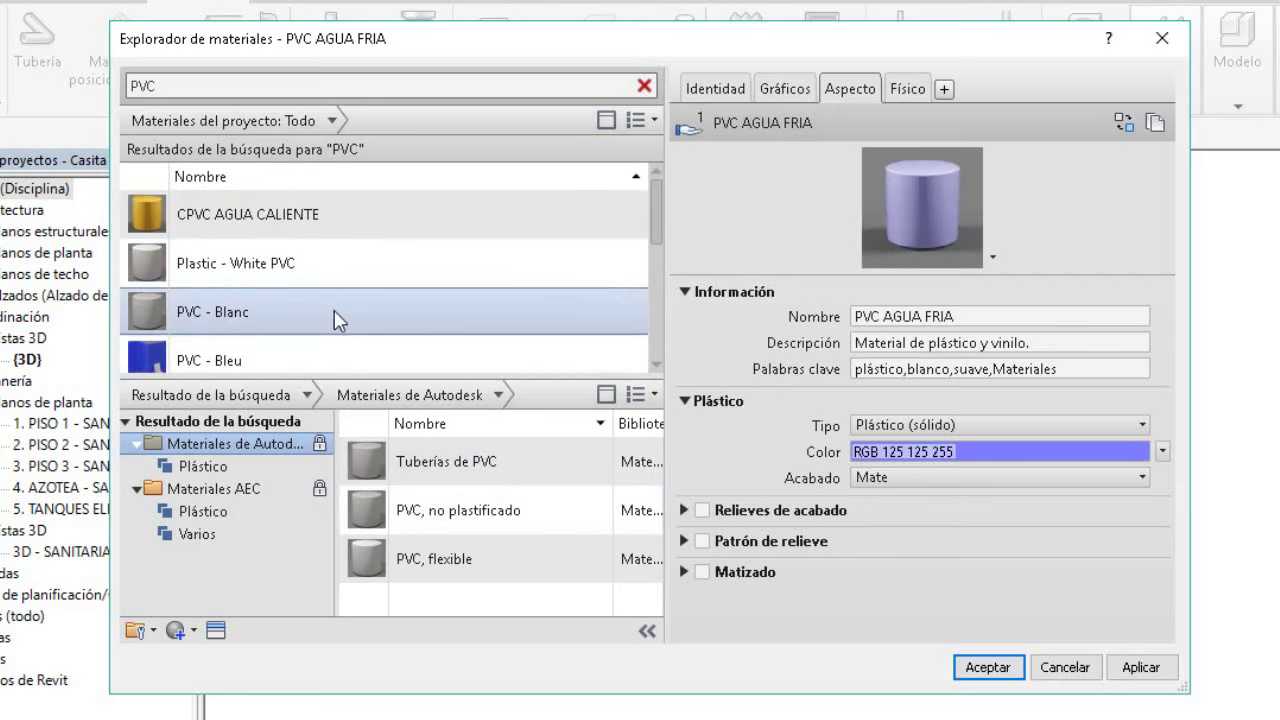
{"action": "scroll", "coordinate": [330, 300], "scroll_direction": "down", "scroll_amount": 3}
{"action": "scroll", "coordinate": [305, 275], "scroll_direction": "down", "scroll_amount": 3}
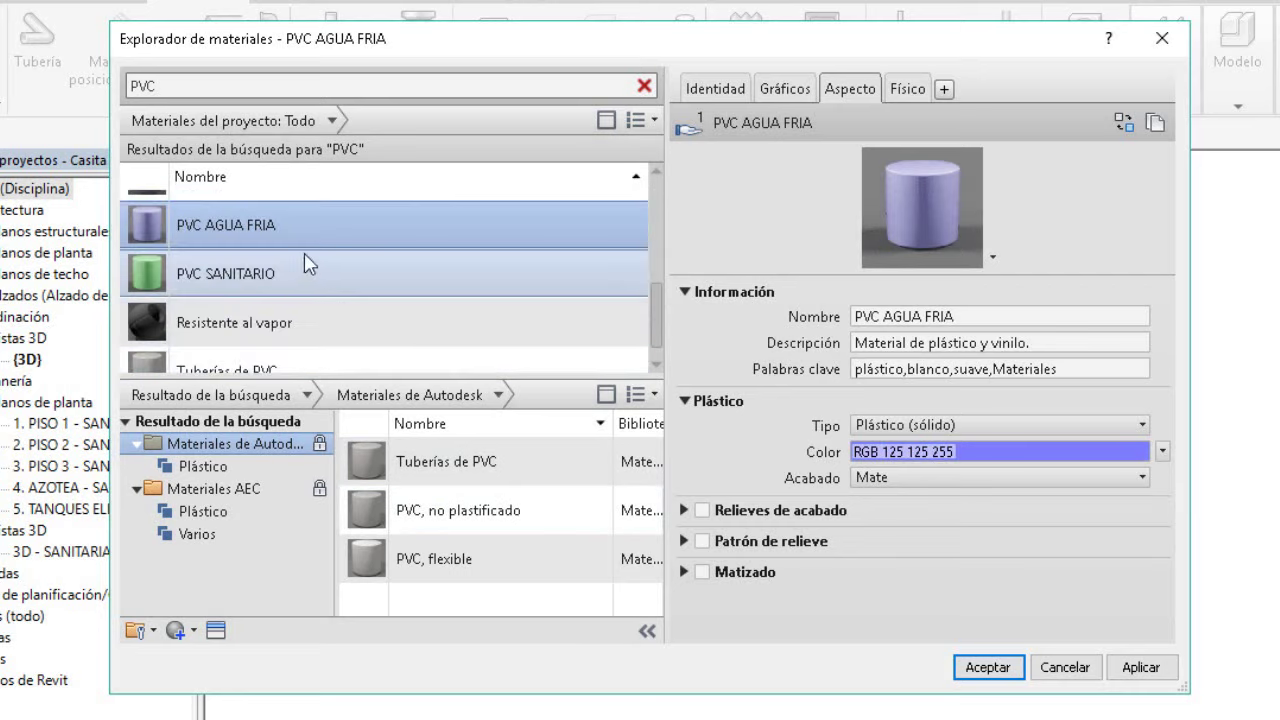
{"action": "left_click", "coordinate": [281, 268]}
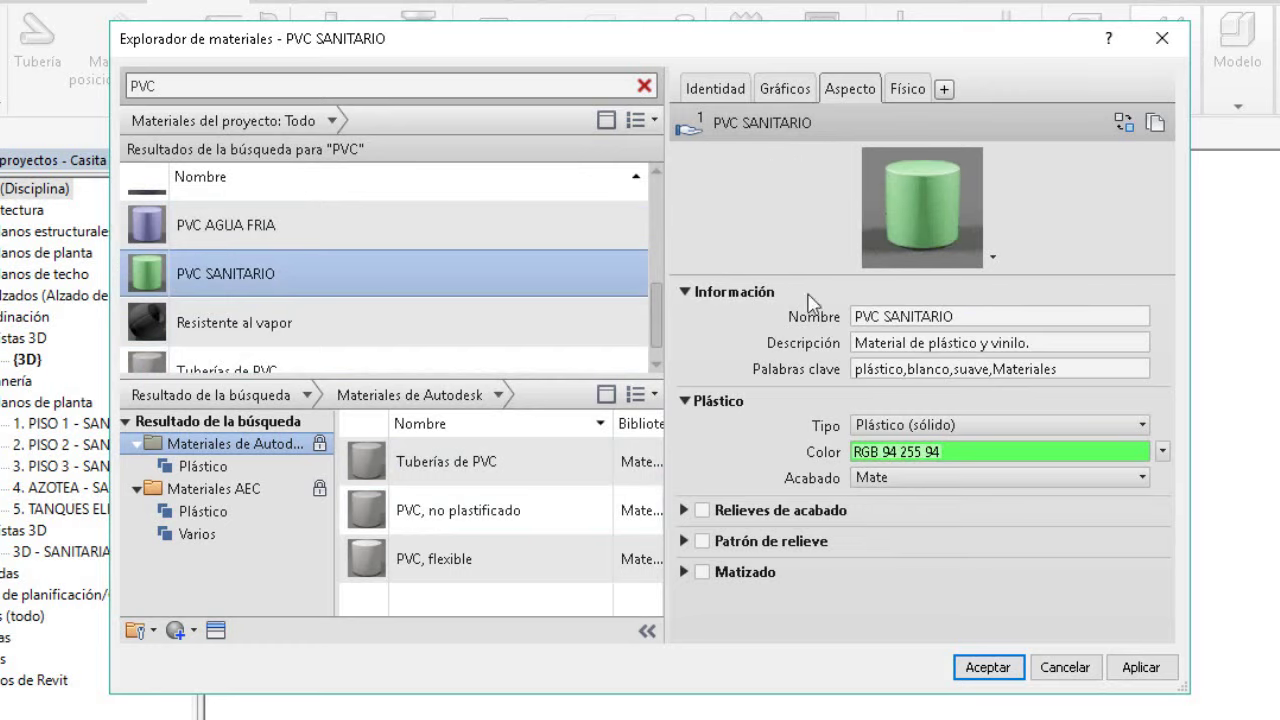
- Accept PVC SANITARIO as the segment material and bring up the sanitary pipe table image
{"action": "left_click", "coordinate": [982, 670]}
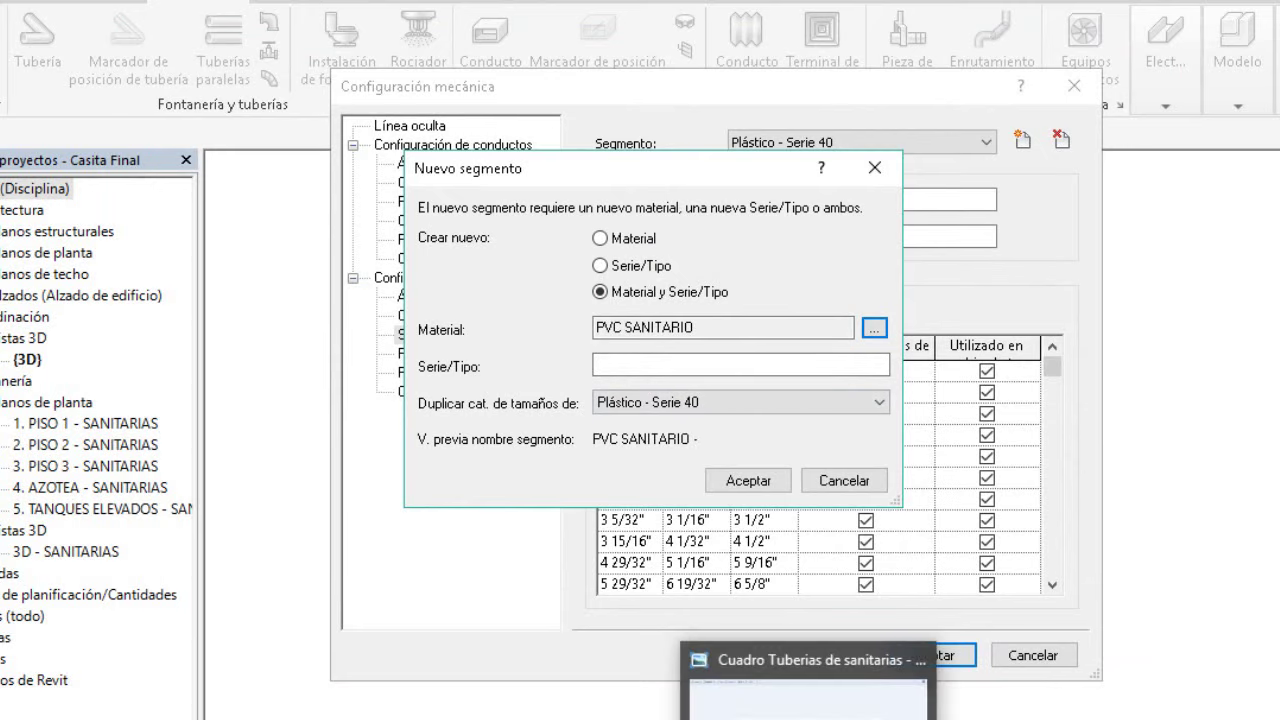
{"action": "left_click", "coordinate": [810, 690]}
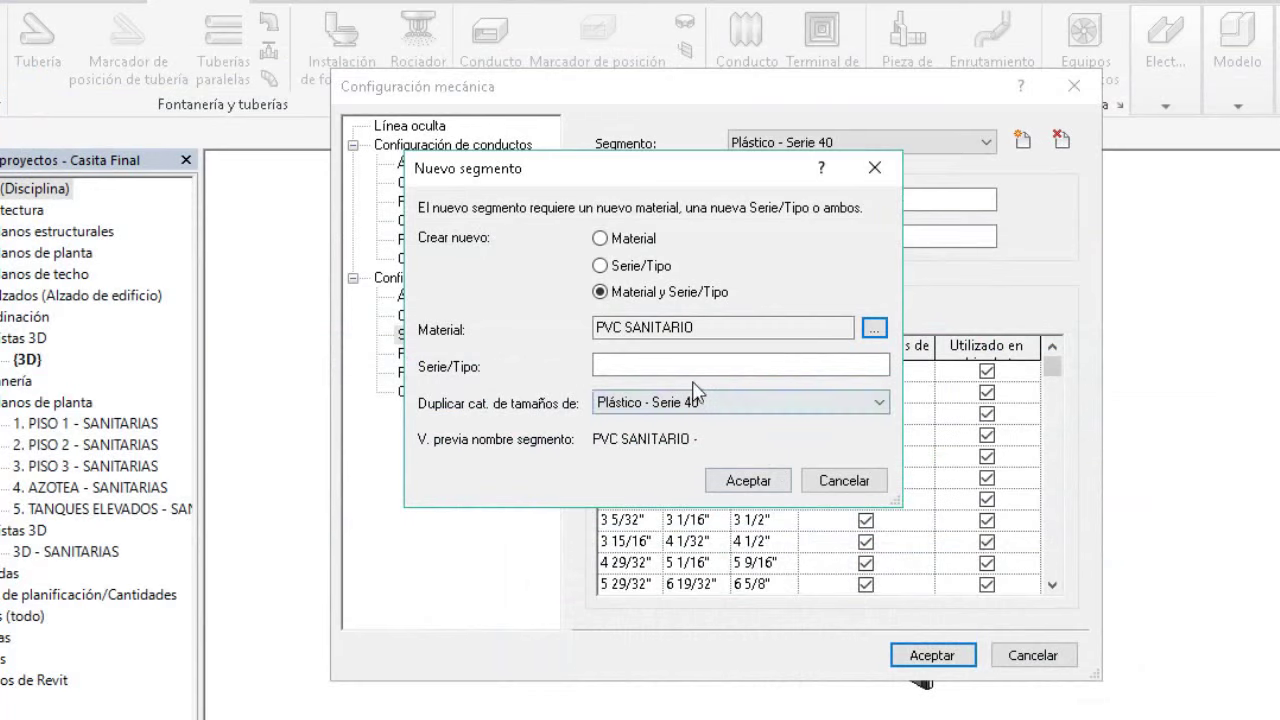
- Go from the NTP 399.003 table image back to Revit's Nuevo segmento dialog
{"action": "left_click", "coordinate": [696, 368]}
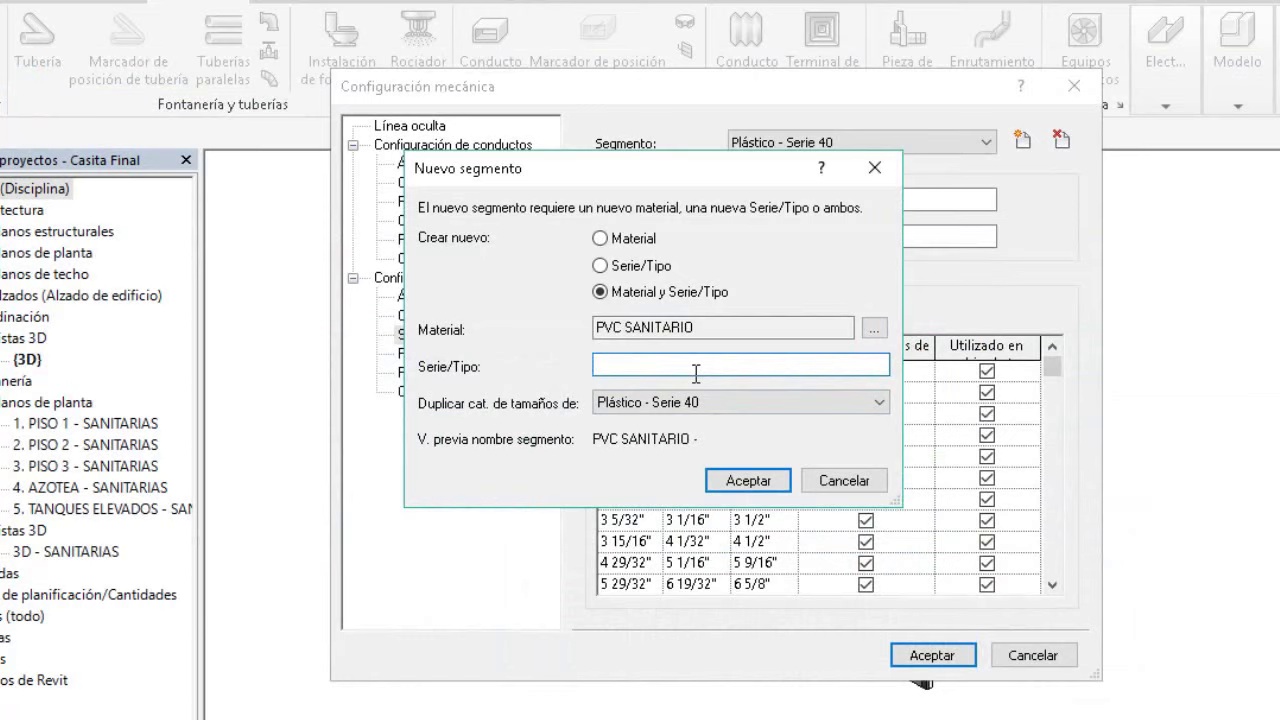
- Create the PVC SANITARIO - CLASE LIVIANA segment and check it in the Segmento list
{"action": "type", "text": "CLASE LIVI"}
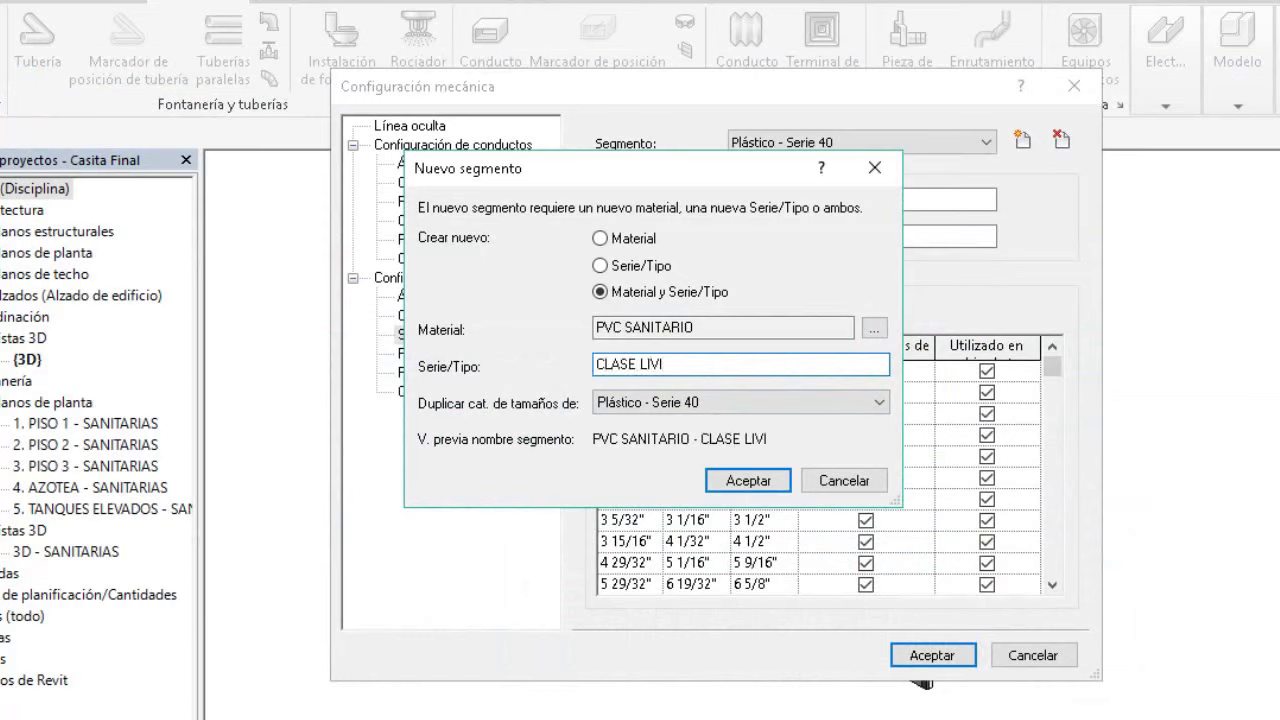
{"action": "type", "text": "ANA"}
{"action": "left_click", "coordinate": [748, 481]}
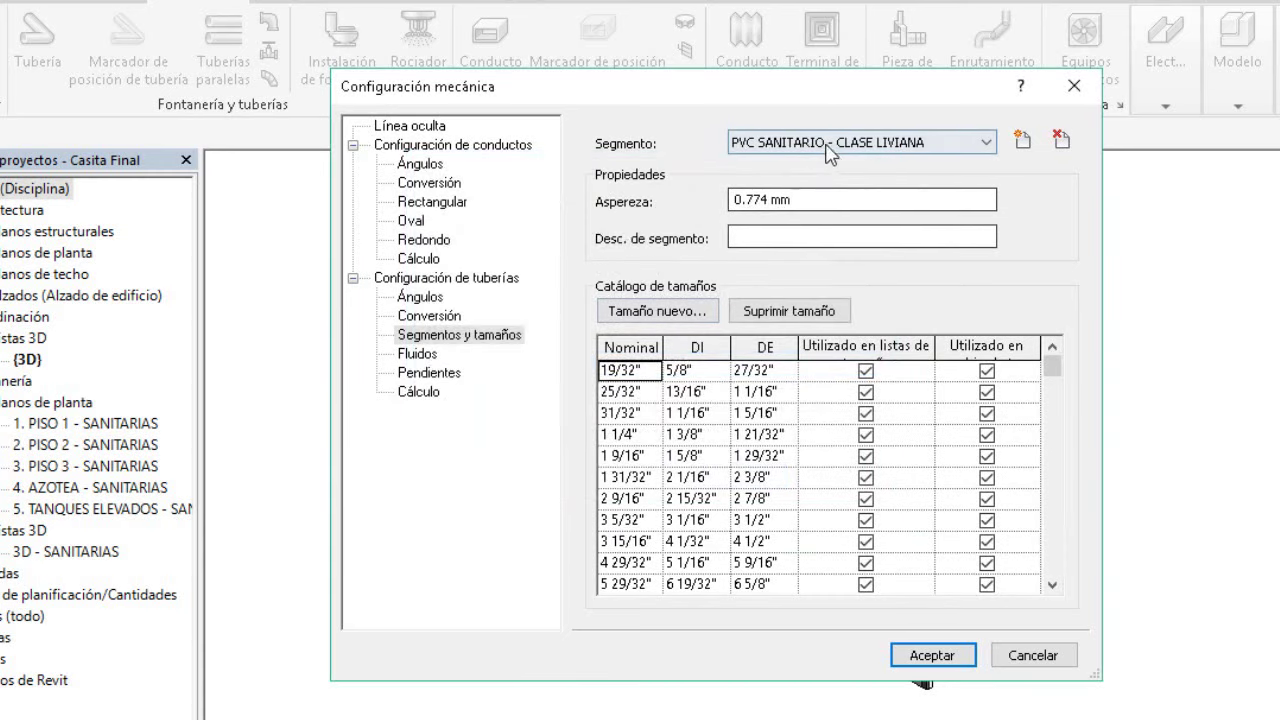
{"action": "left_click", "coordinate": [827, 148]}
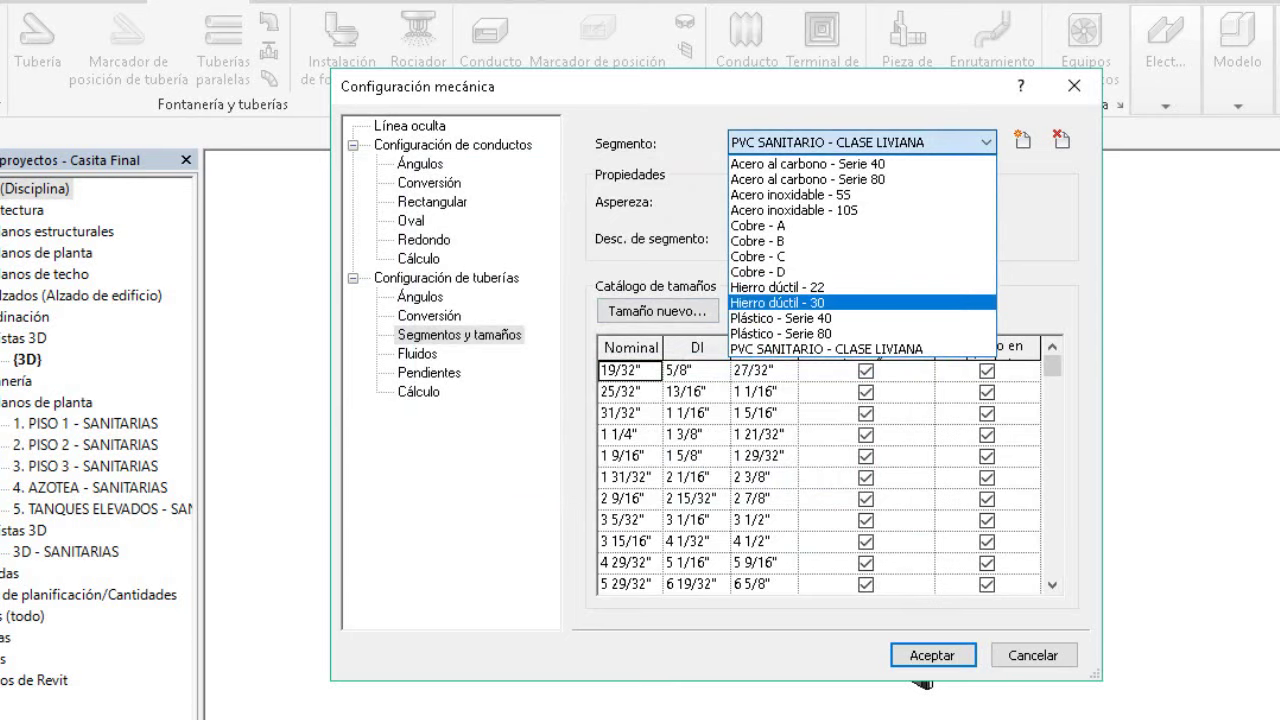
{"action": "left_click", "coordinate": [826, 348]}
- Browse the copied size table, selecting the 25/32" and 19/32" rows
{"action": "scroll", "coordinate": [660, 400], "scroll_direction": "down", "scroll_amount": 2}
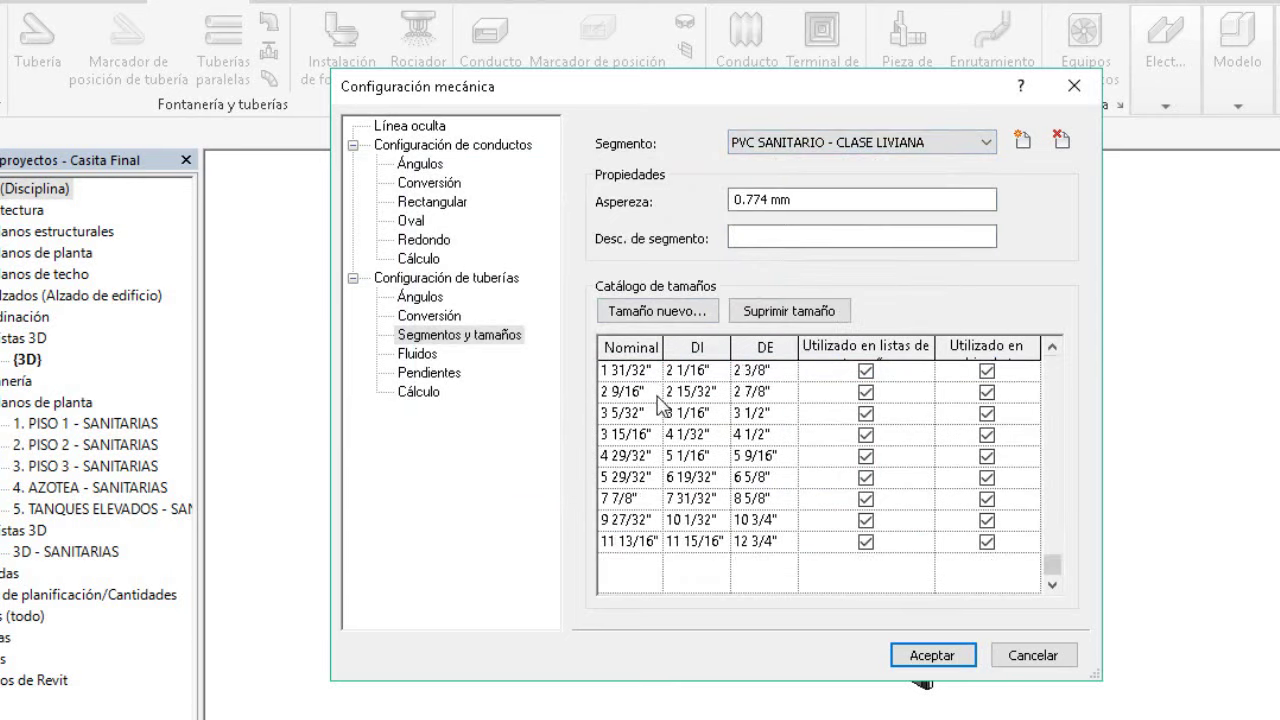
{"action": "scroll", "coordinate": [660, 403], "scroll_direction": "up", "scroll_amount": 2}
{"action": "left_click", "coordinate": [630, 391]}
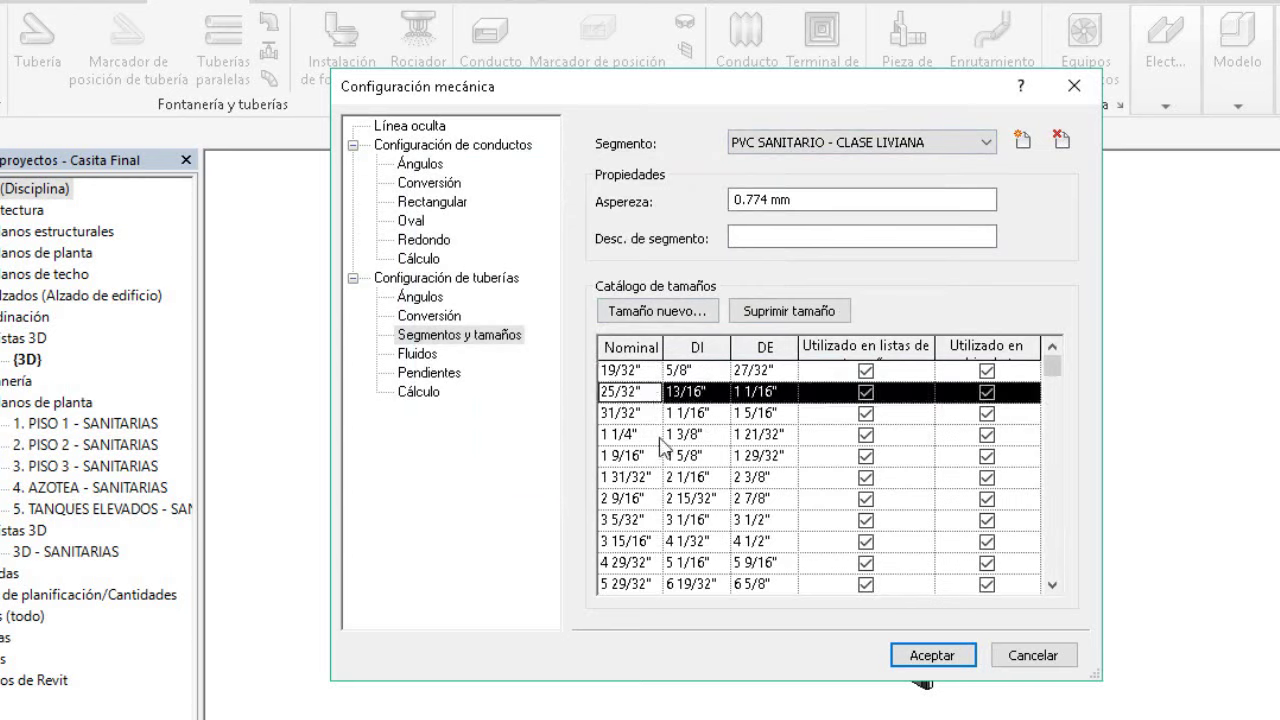
{"action": "scroll", "coordinate": [638, 480], "scroll_direction": "down", "scroll_amount": 2}
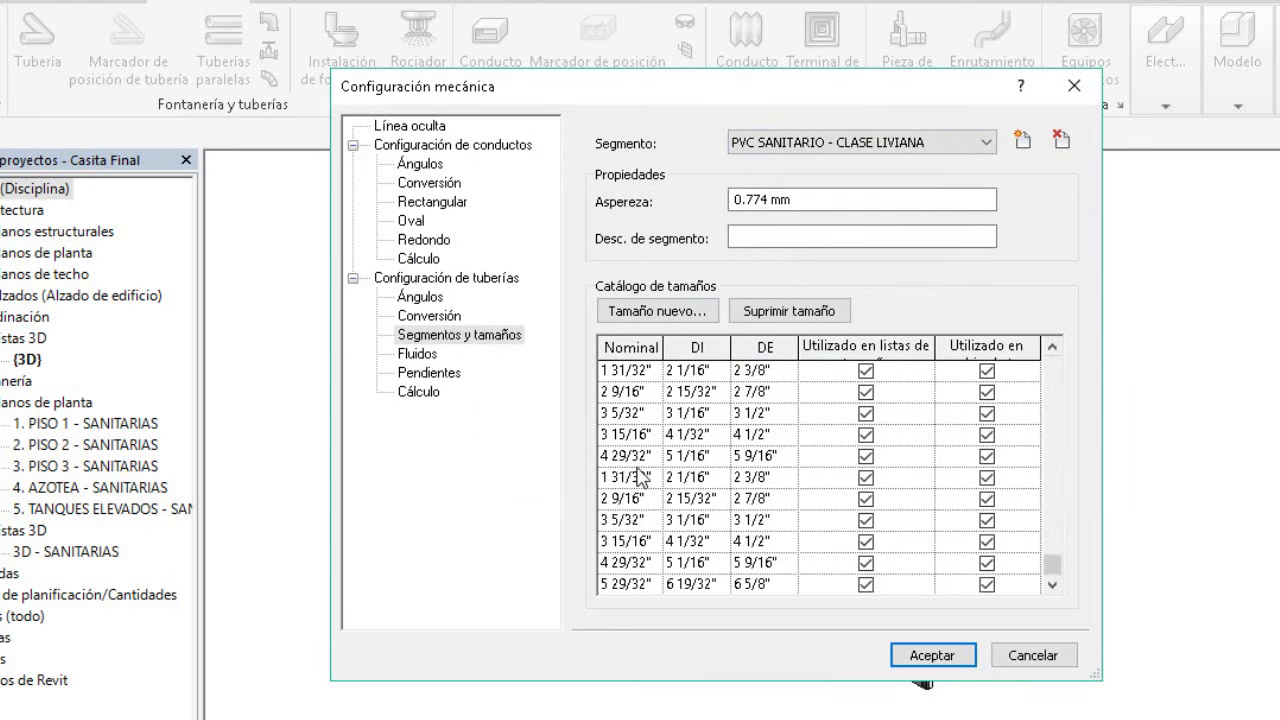
{"action": "scroll", "coordinate": [640, 478], "scroll_direction": "up", "scroll_amount": 2}
{"action": "left_click", "coordinate": [638, 374]}
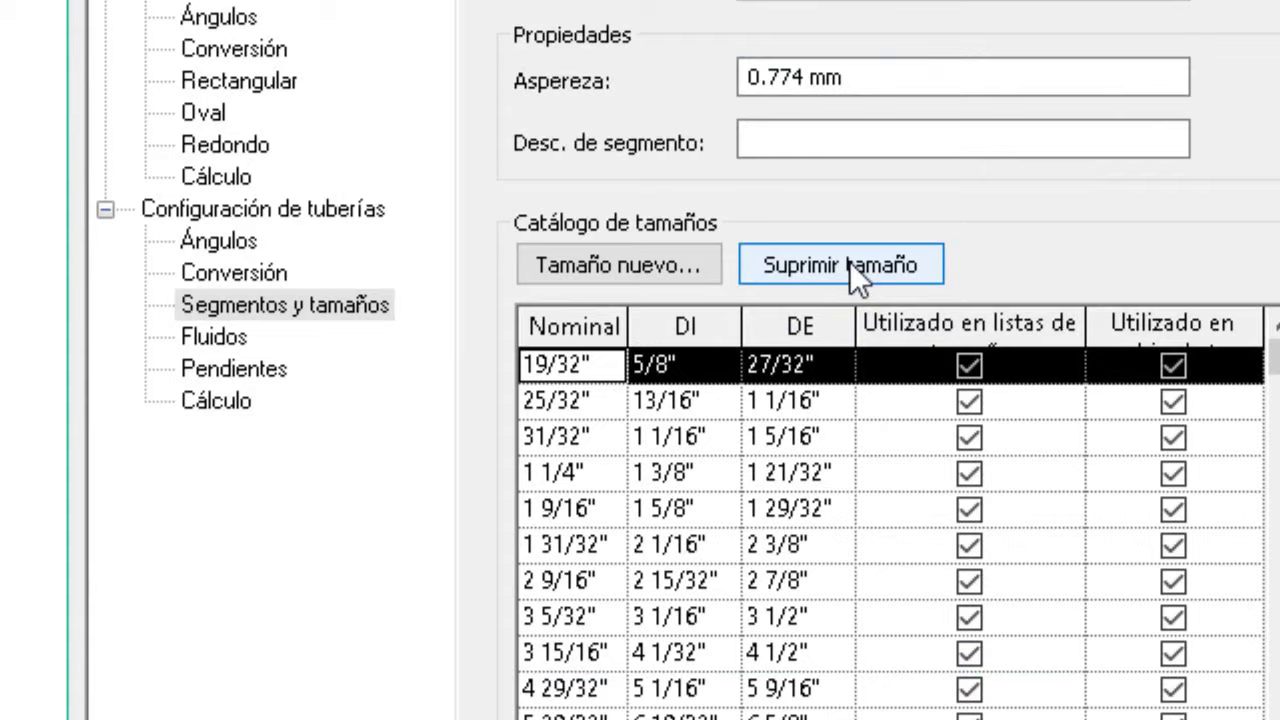
- Delete the old copied sizes from the CLASE LIVIANA catalogue
{"action": "left_click", "coordinate": [797, 312]}
{"action": "left_click", "coordinate": [797, 312]}
{"action": "left_click", "coordinate": [797, 312]}
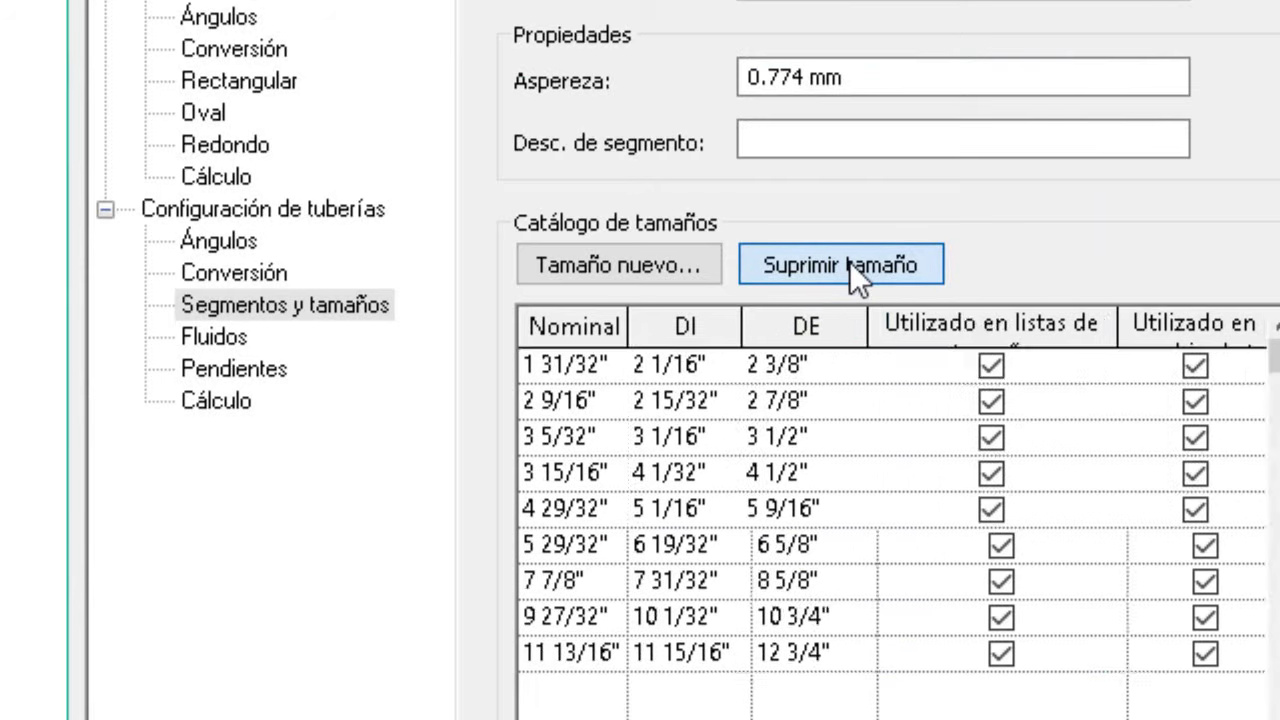
{"action": "left_click", "coordinate": [797, 312]}
{"action": "left_click", "coordinate": [797, 312]}
{"action": "left_click", "coordinate": [797, 312]}
{"action": "left_click", "coordinate": [797, 312]}
{"action": "left_click", "coordinate": [797, 312]}
{"action": "left_click", "coordinate": [797, 312]}
{"action": "left_click", "coordinate": [797, 312]}
{"action": "key", "text": "Return"}
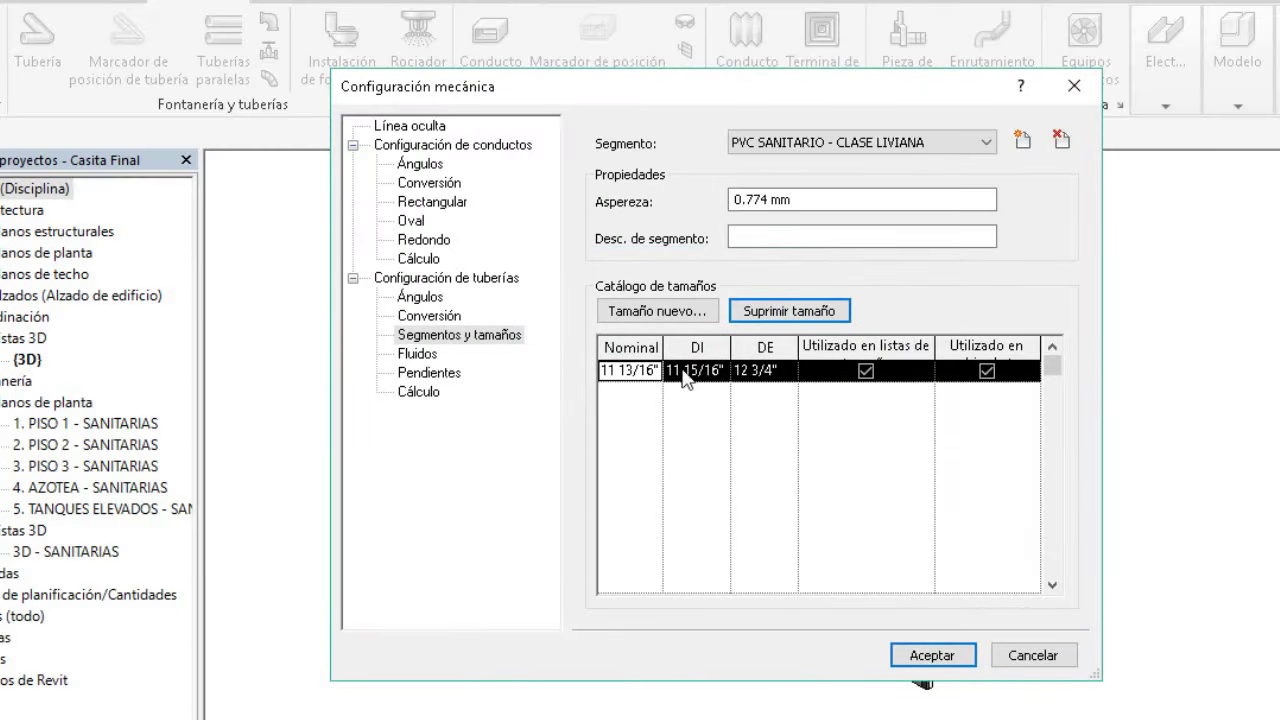
- Start a new 2" size with a 54 mm outer diameter
{"action": "left_click", "coordinate": [613, 279]}
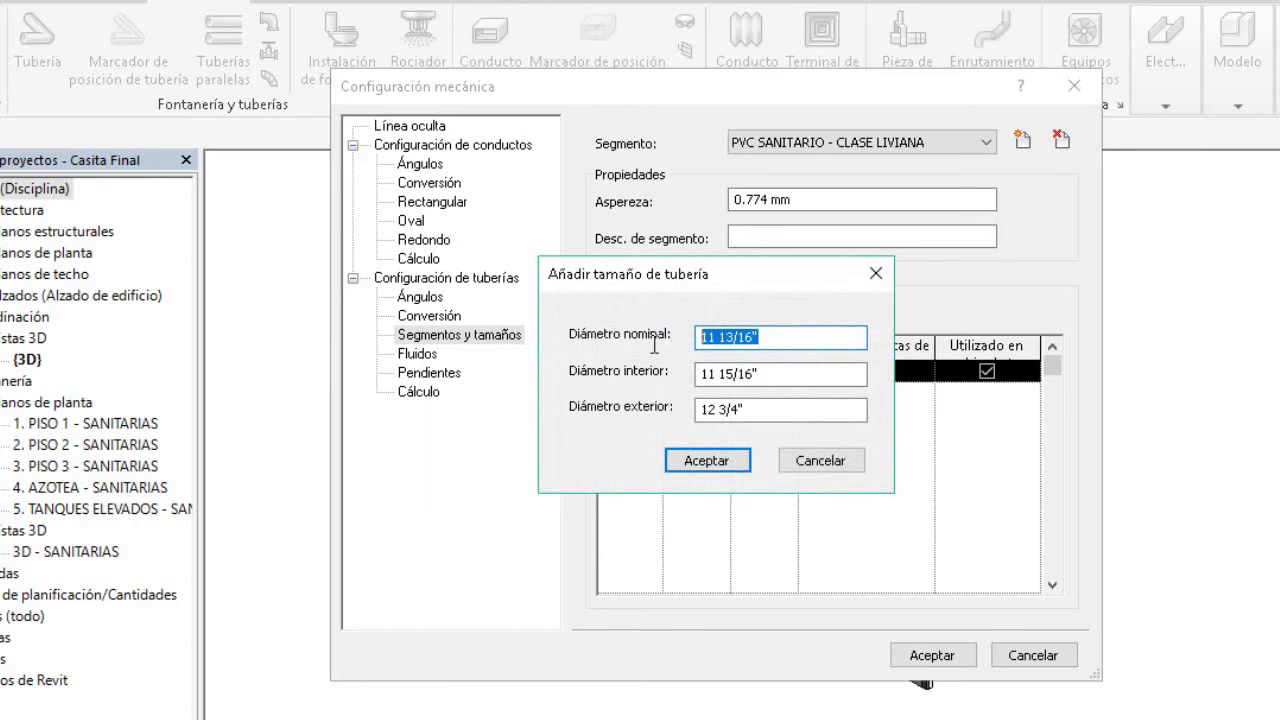
{"action": "type", "text": "2"}
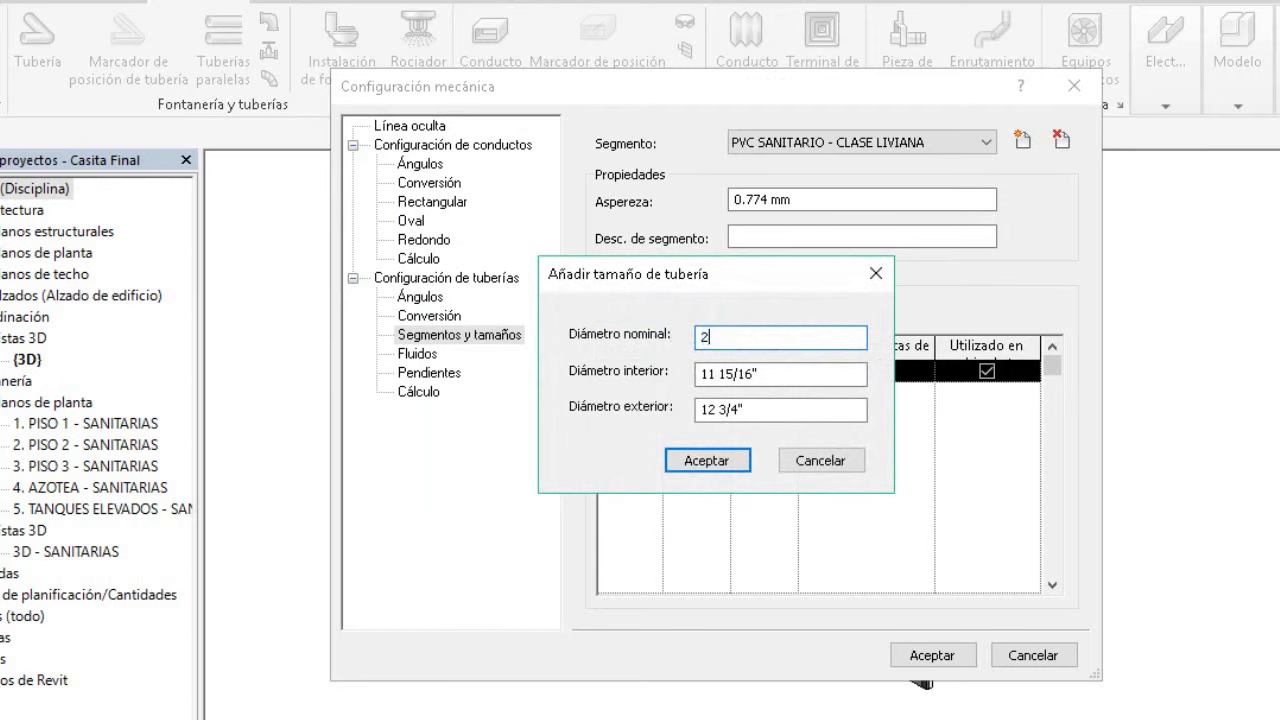
{"action": "type", "text": "\""}
{"action": "key", "text": "Tab"}
{"action": "key", "text": "Tab"}
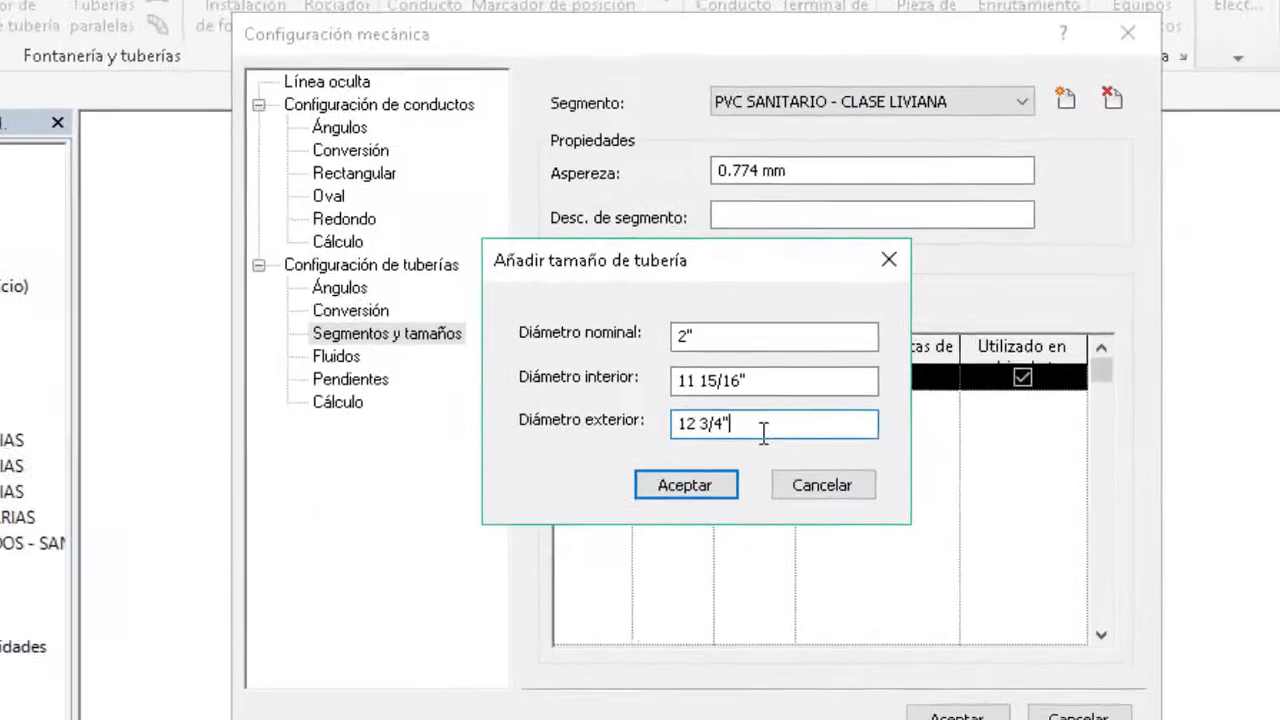
{"action": "left_click_drag", "start_coordinate": [705, 452], "coordinate": [621, 450]}
{"action": "type", "text": "54"}
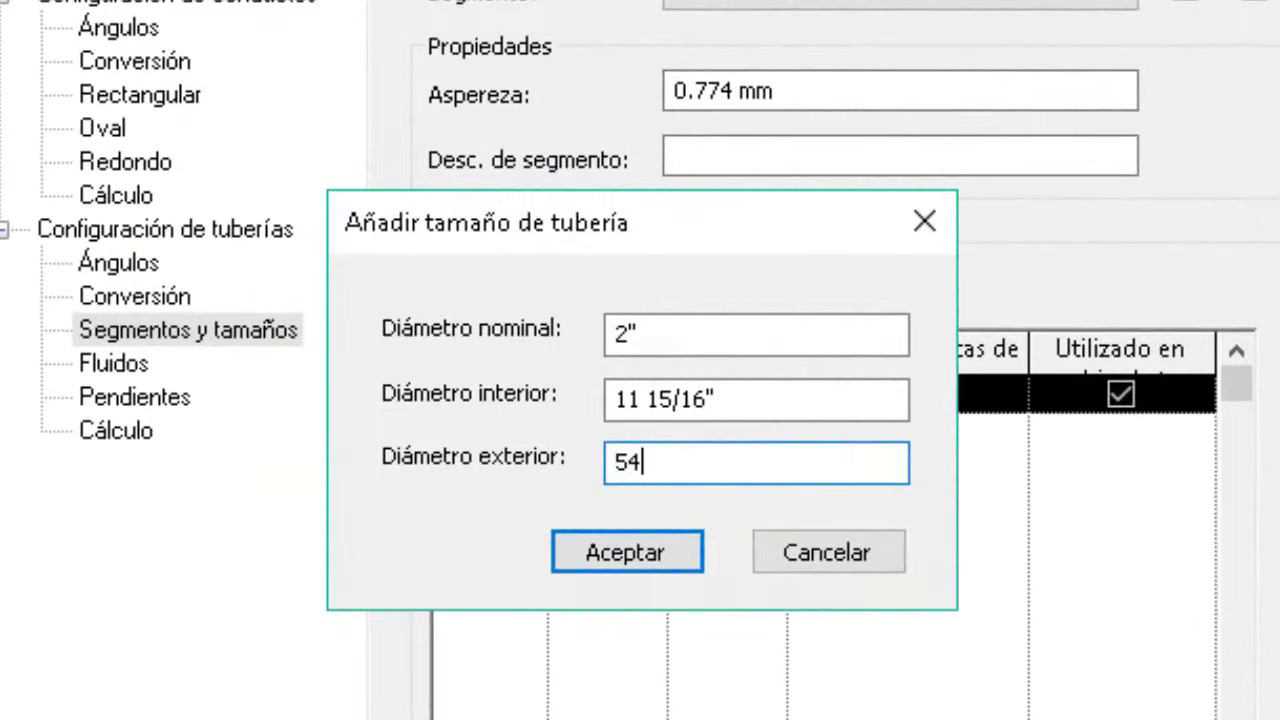
{"action": "type", "text": "M"}
{"action": "key", "text": "BackSpace"}
{"action": "type", "text": "mm"}
{"action": "left_click", "coordinate": [696, 408]}
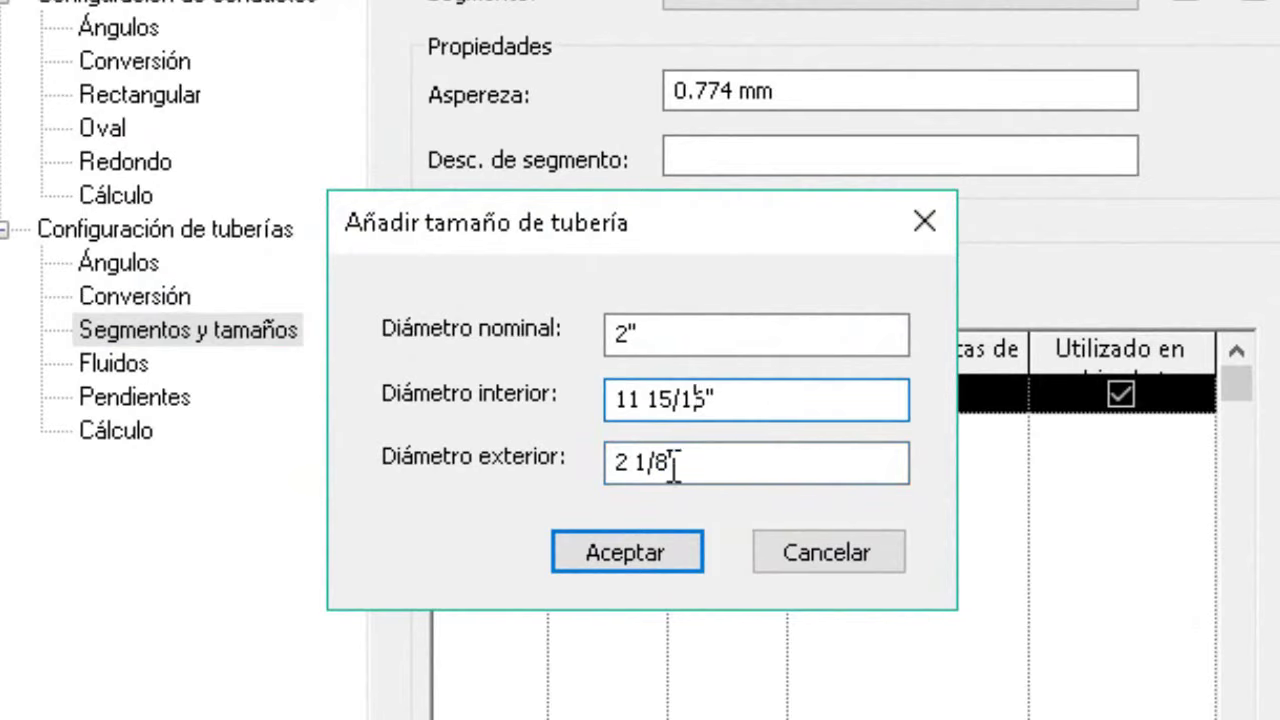
- Set the 2" size's inner diameter to =54mm-2.6mm, add it, and delete the 11 13/16" row
{"action": "left_click", "coordinate": [688, 463]}
{"action": "double_click", "coordinate": [700, 470]}
{"action": "left_click", "coordinate": [728, 478]}
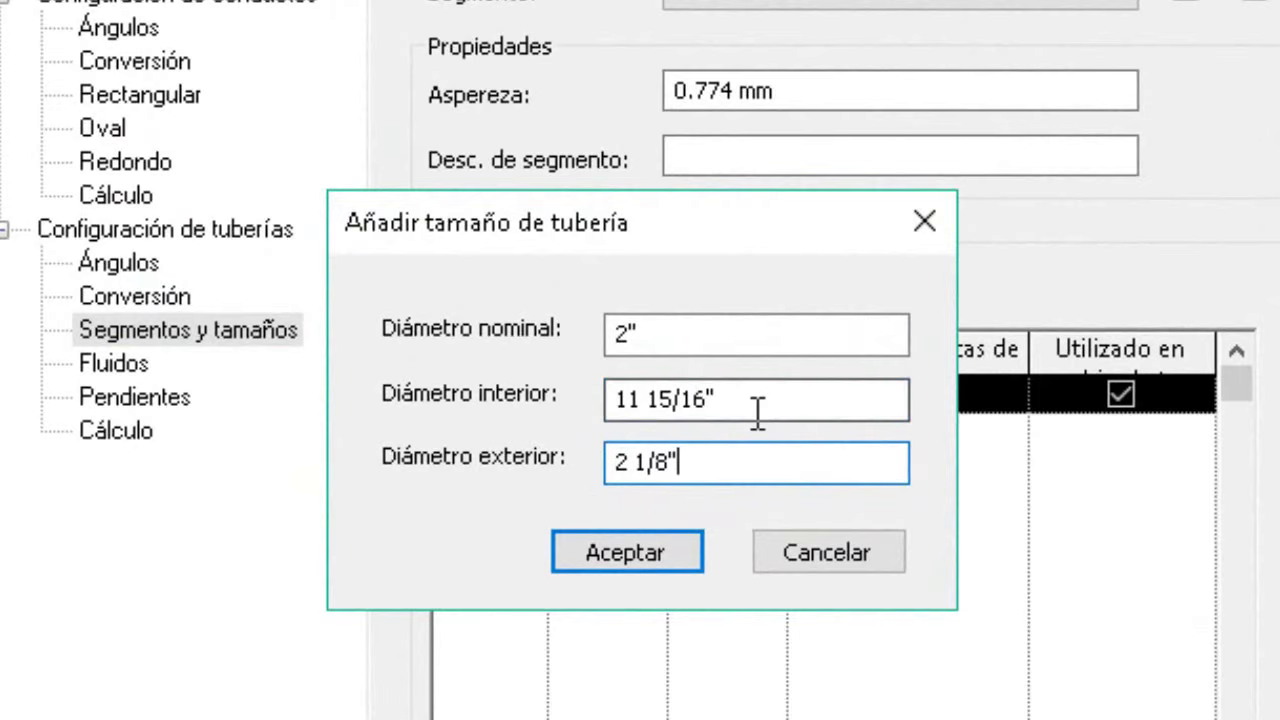
{"action": "left_click_drag", "start_coordinate": [780, 408], "coordinate": [530, 405]}
{"action": "left_click", "coordinate": [700, 398]}
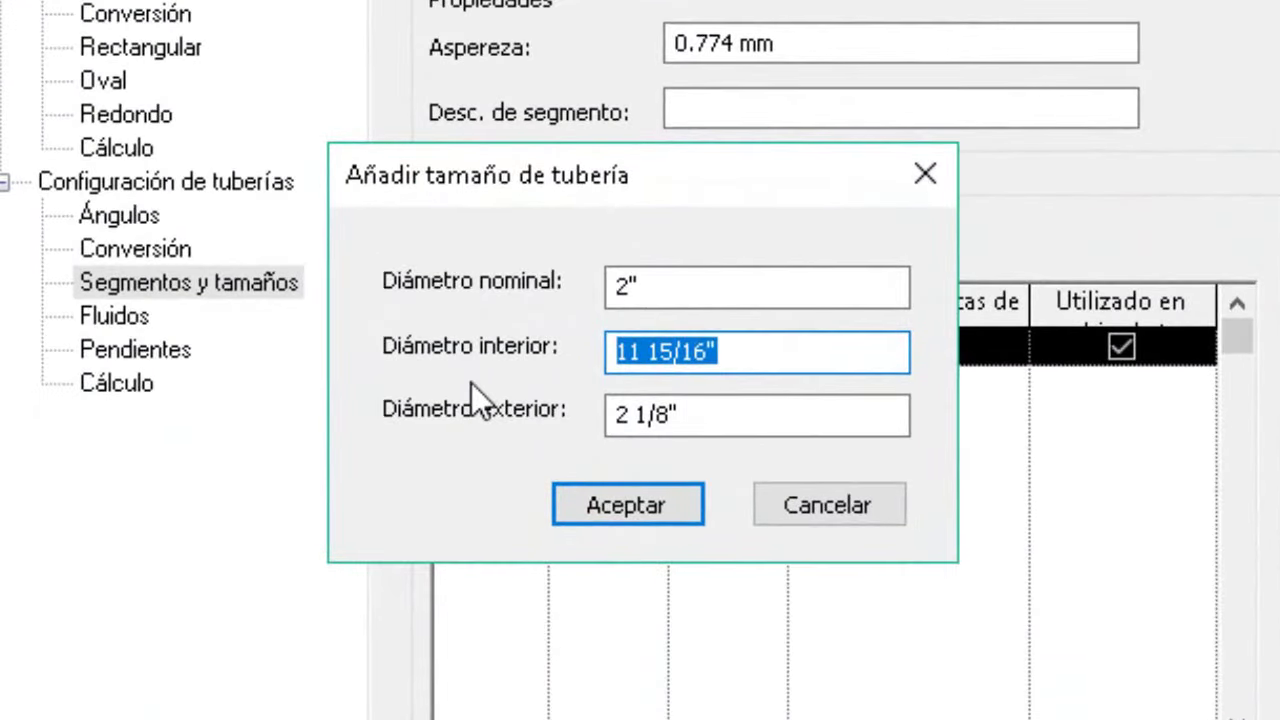
{"action": "type", "text": "=54"}
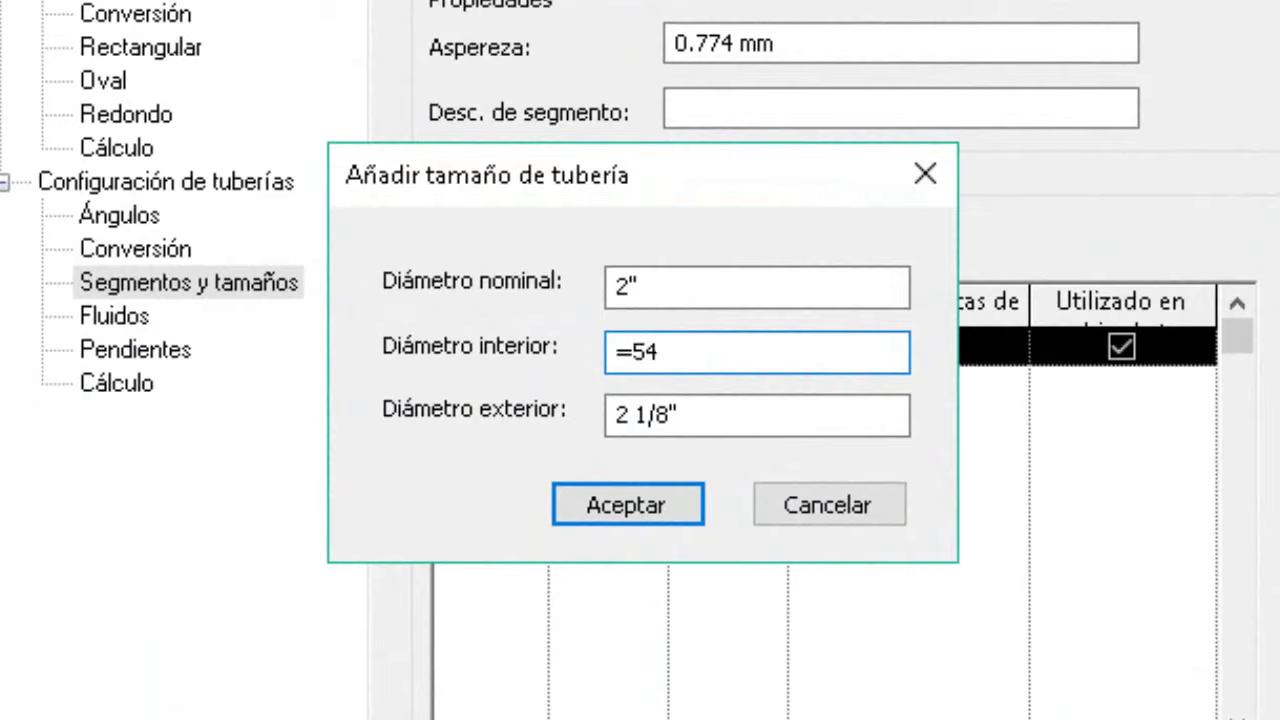
{"action": "type", "text": "mm-"}
{"action": "type", "text": "2.6mm"}
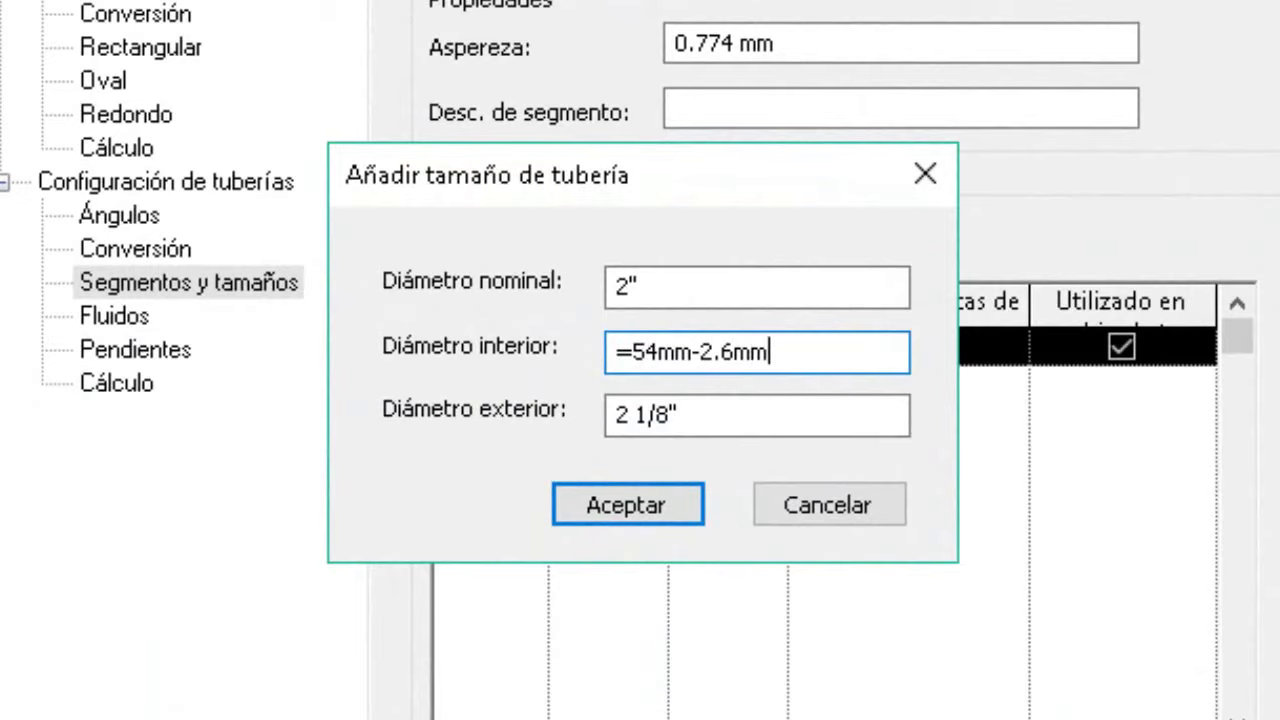
{"action": "key", "text": "Tab"}
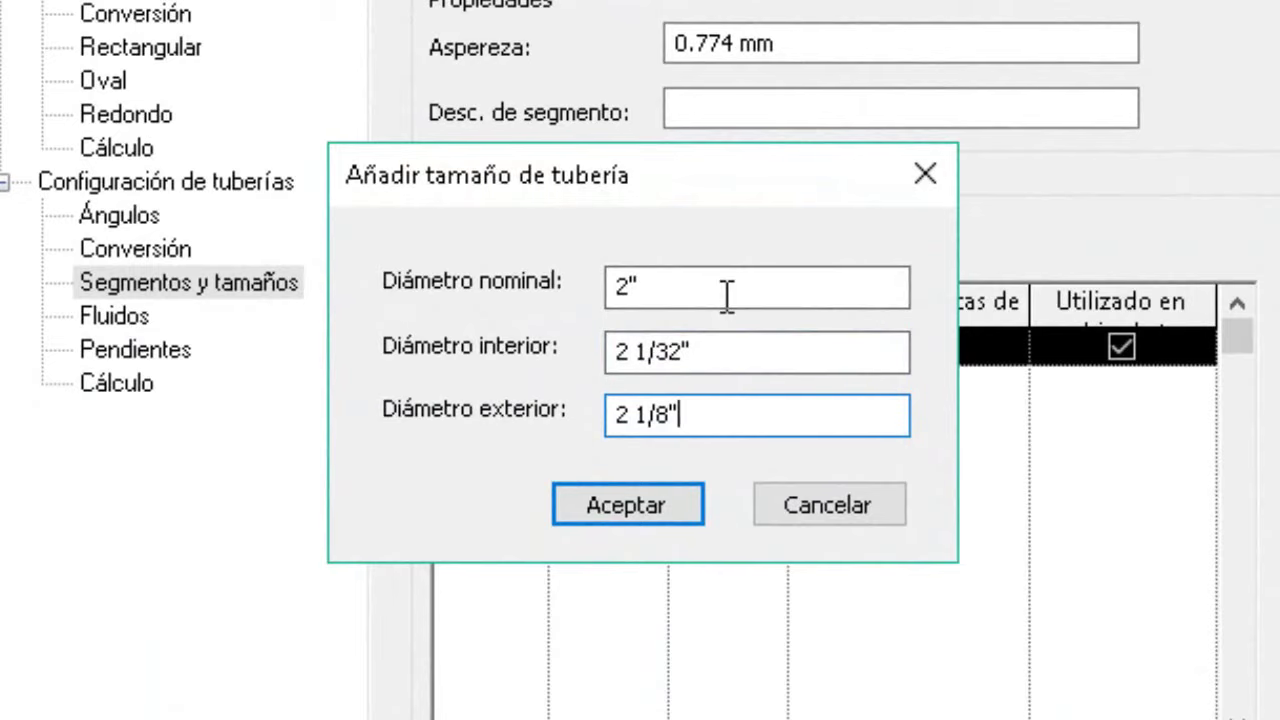
{"action": "left_click", "coordinate": [643, 506]}
{"action": "left_click", "coordinate": [495, 385]}
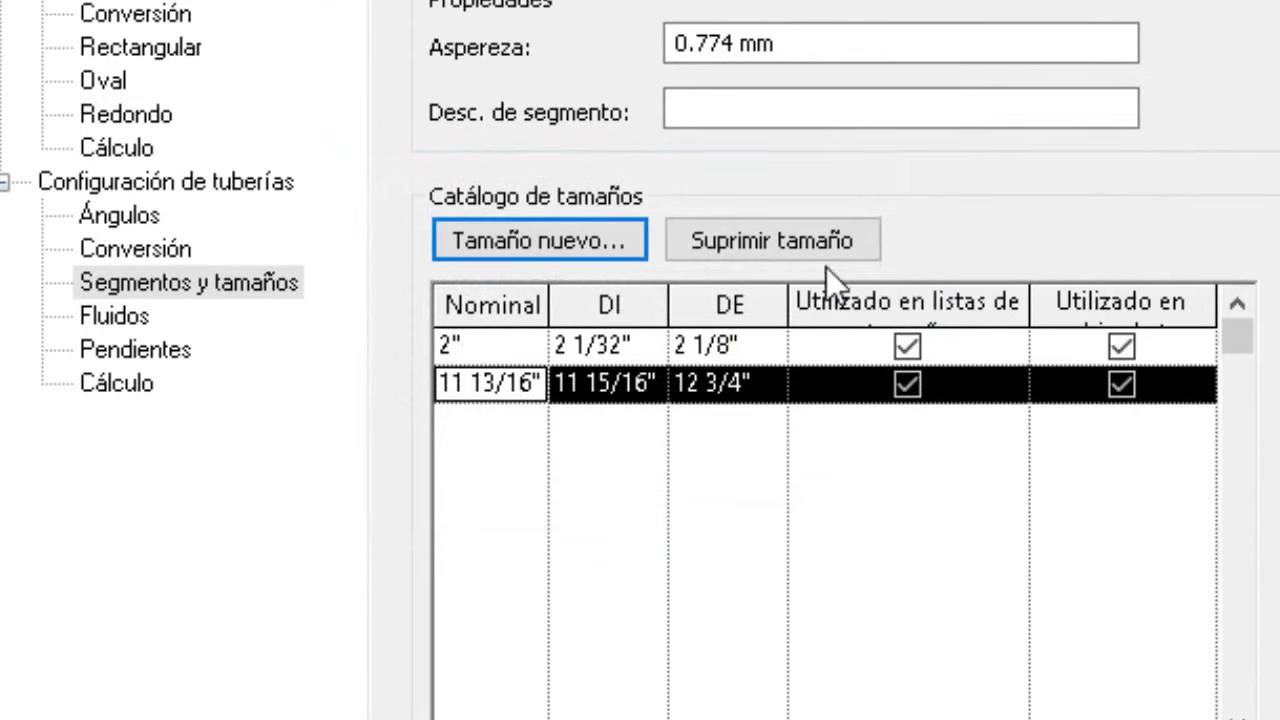
{"action": "left_click", "coordinate": [790, 240]}
- Add a 4" size with inner diameter =105mm-3.4mm and 4 1/8" exterior
{"action": "left_click", "coordinate": [545, 243]}
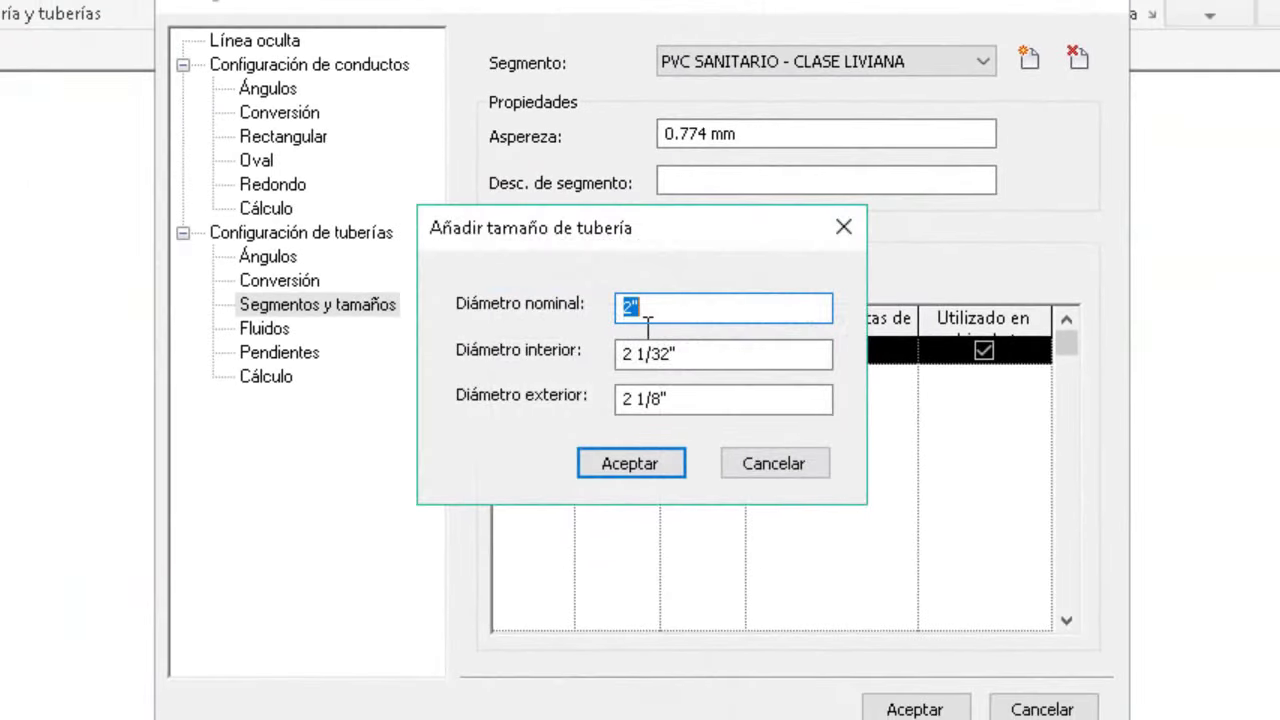
{"action": "type", "text": "4"}
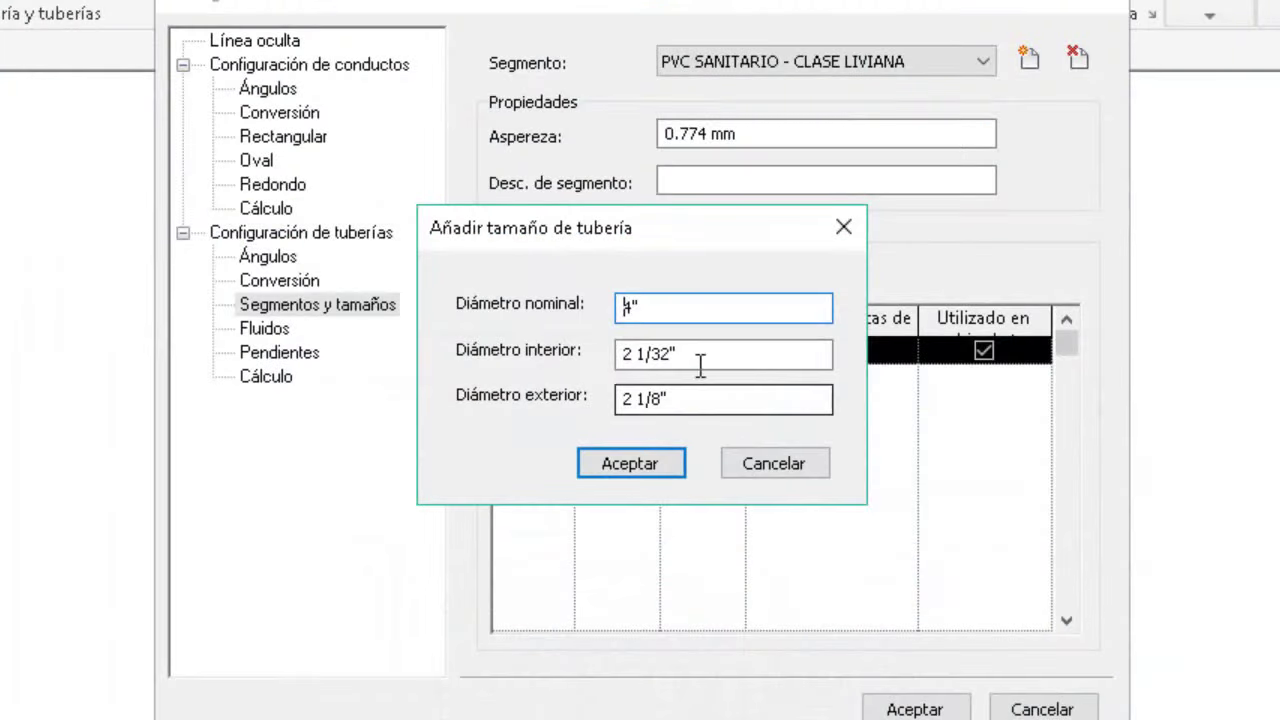
{"action": "key", "text": "Tab"}
{"action": "key", "text": "Tab"}
{"action": "type", "text": "105"}
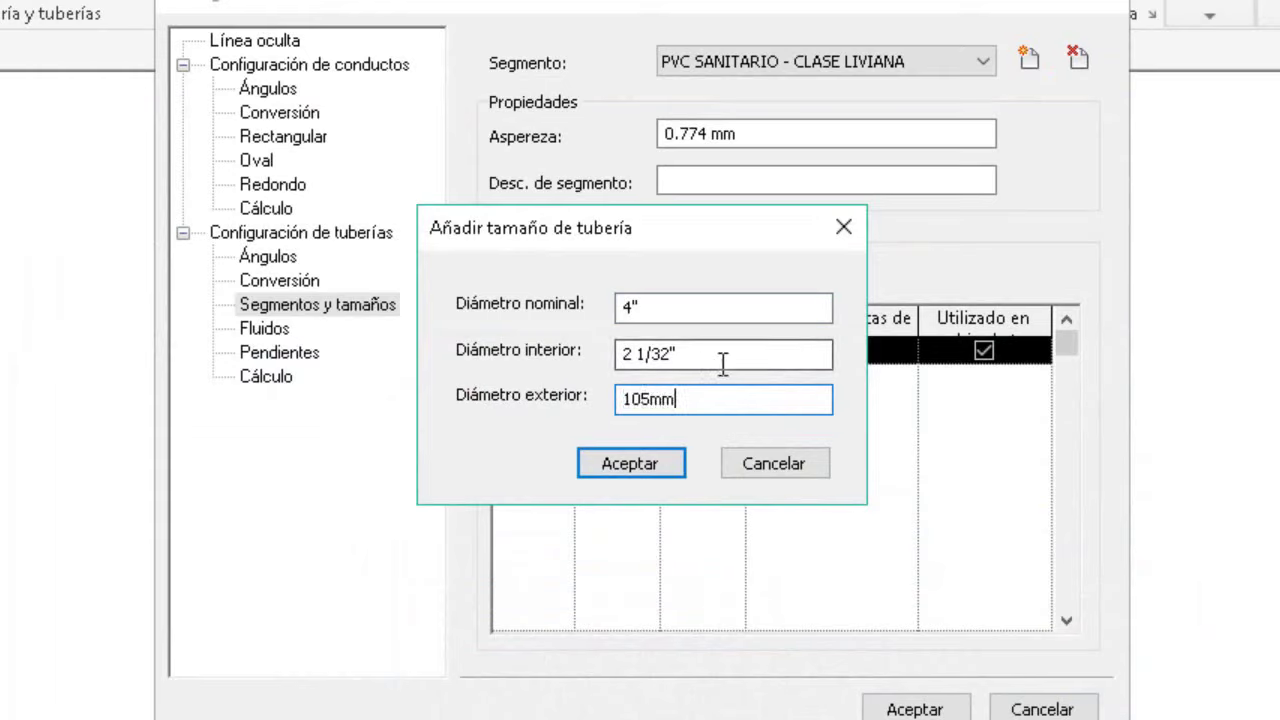
{"action": "left_click_drag", "start_coordinate": [720, 358], "coordinate": [533, 362]}
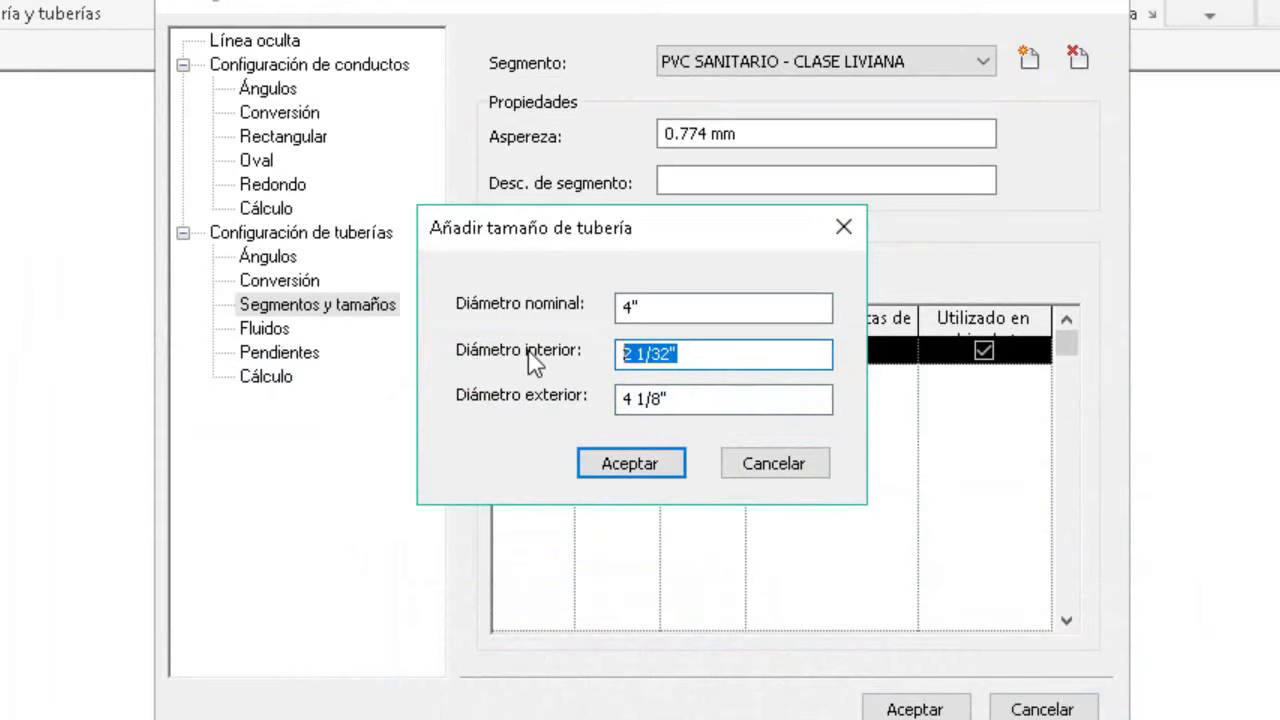
{"action": "type", "text": "=105mm"}
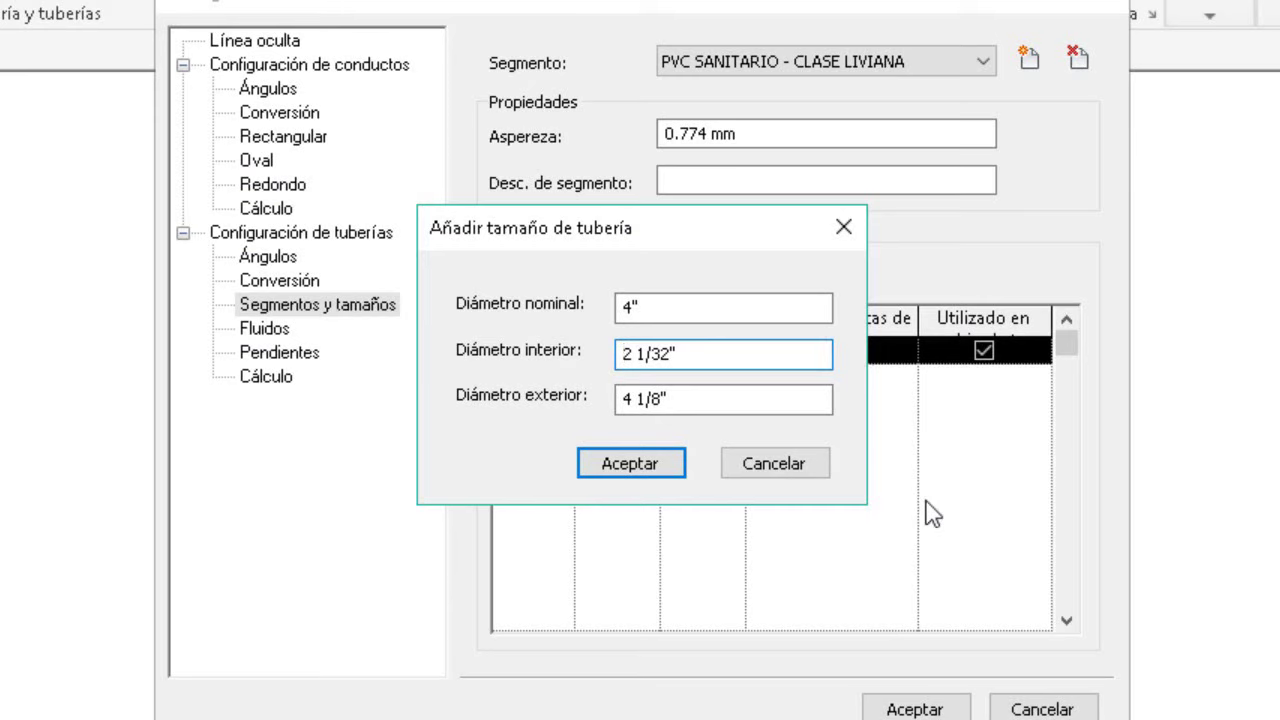
{"action": "key", "text": "Delete"}
{"action": "key", "text": "Delete"}
{"action": "key", "text": "Delete"}
{"action": "key", "text": "Delete"}
{"action": "key", "text": "Delete"}
{"action": "type", "text": "=105"}
{"action": "type", "text": "mm-3.4mm"}
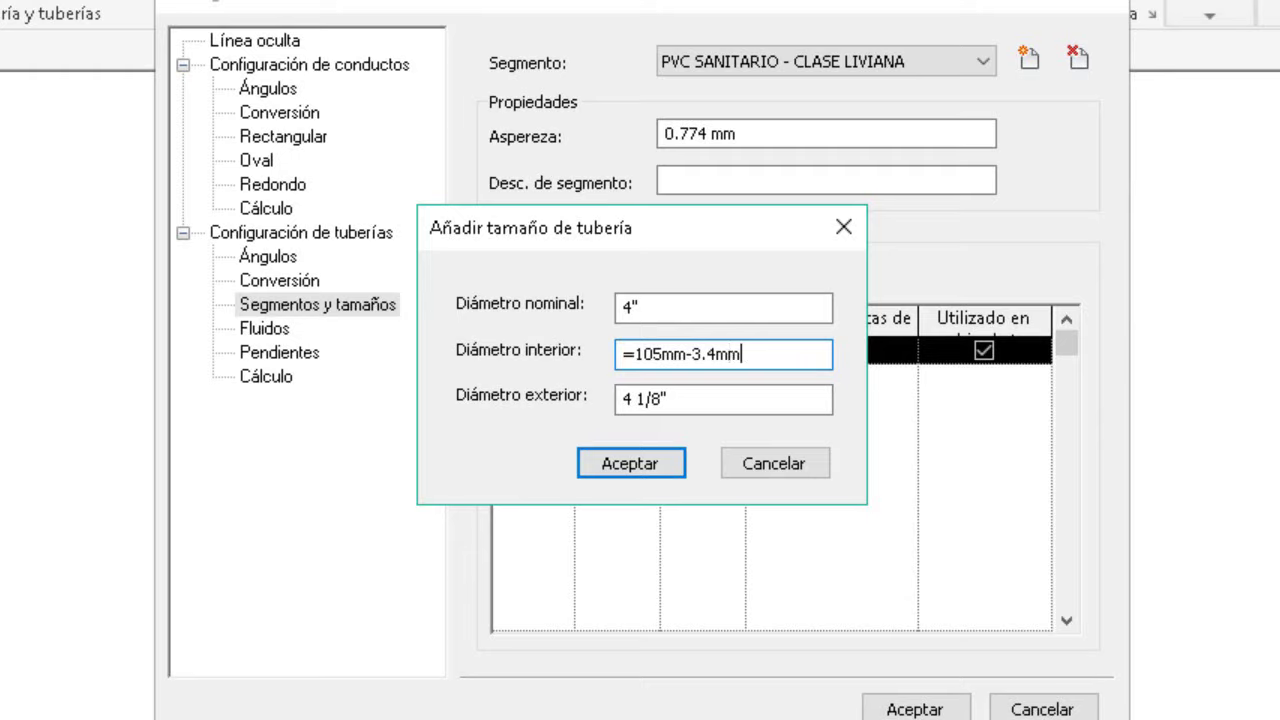
{"action": "key", "text": "Tab"}
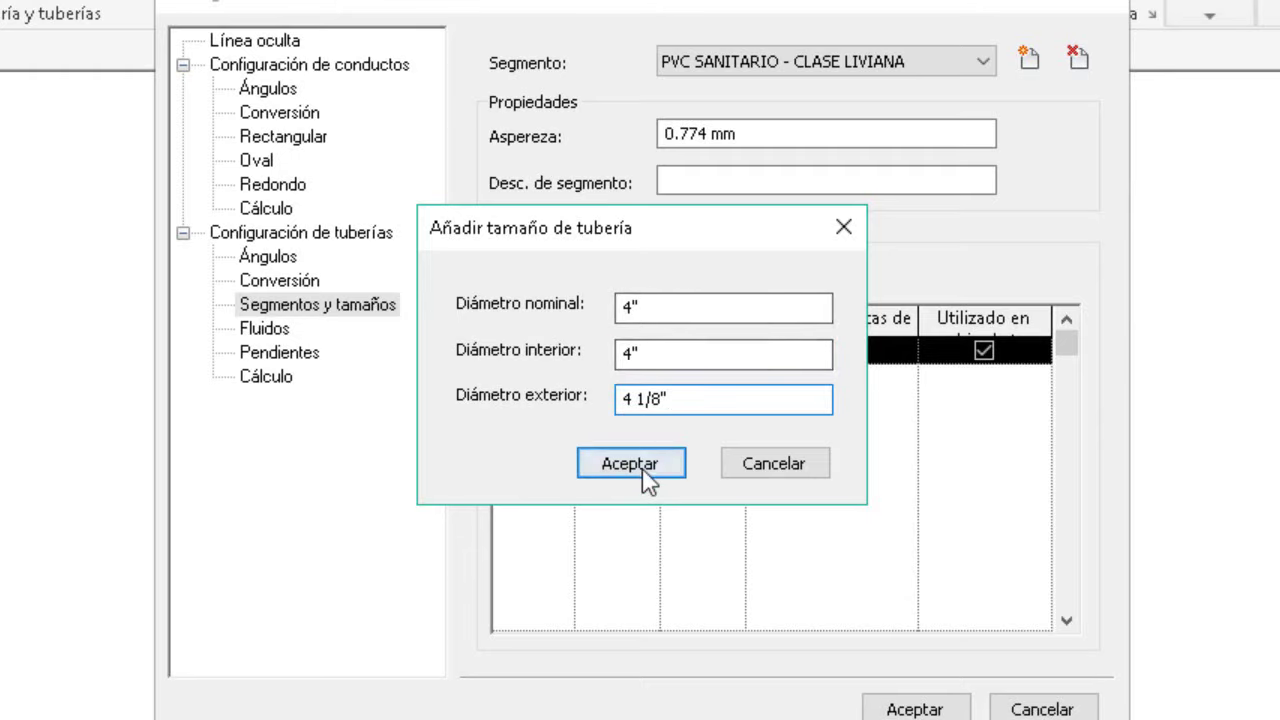
{"action": "left_click", "coordinate": [642, 466]}
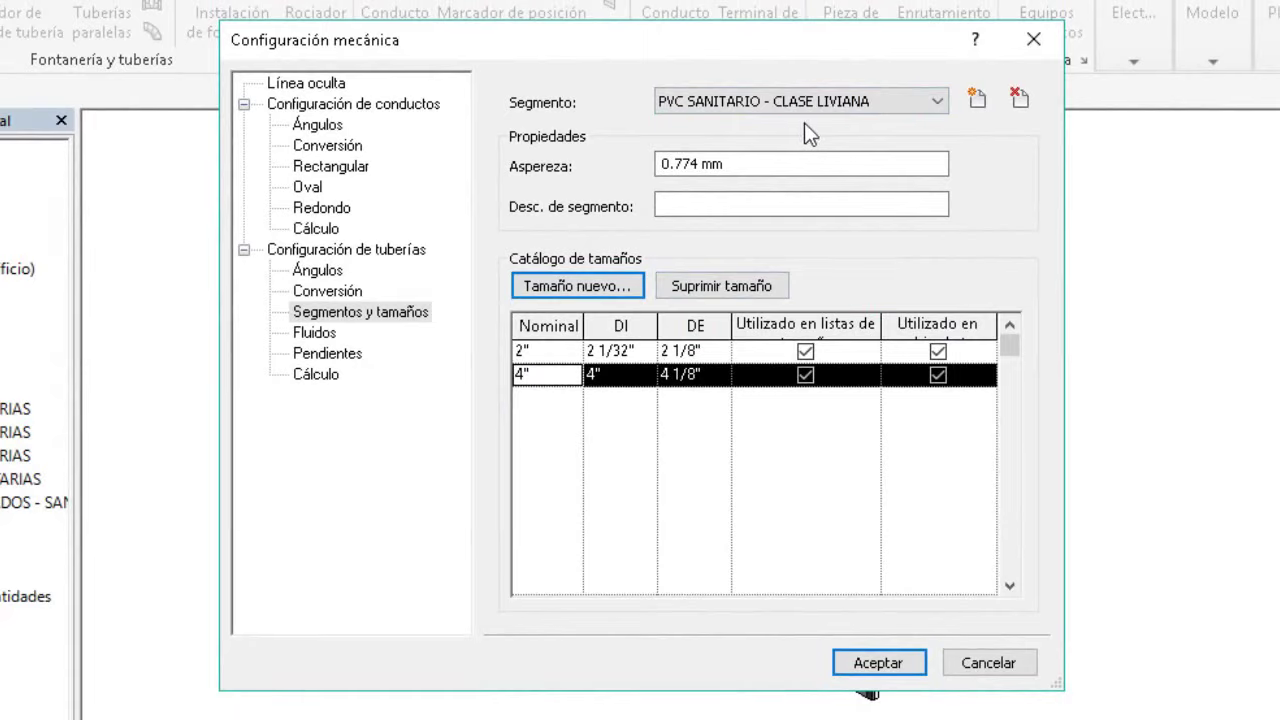
- Create a segment with material PVC AGUA FRIA and series CLASE 10
{"action": "left_click", "coordinate": [975, 108]}
{"action": "left_click", "coordinate": [514, 265]}
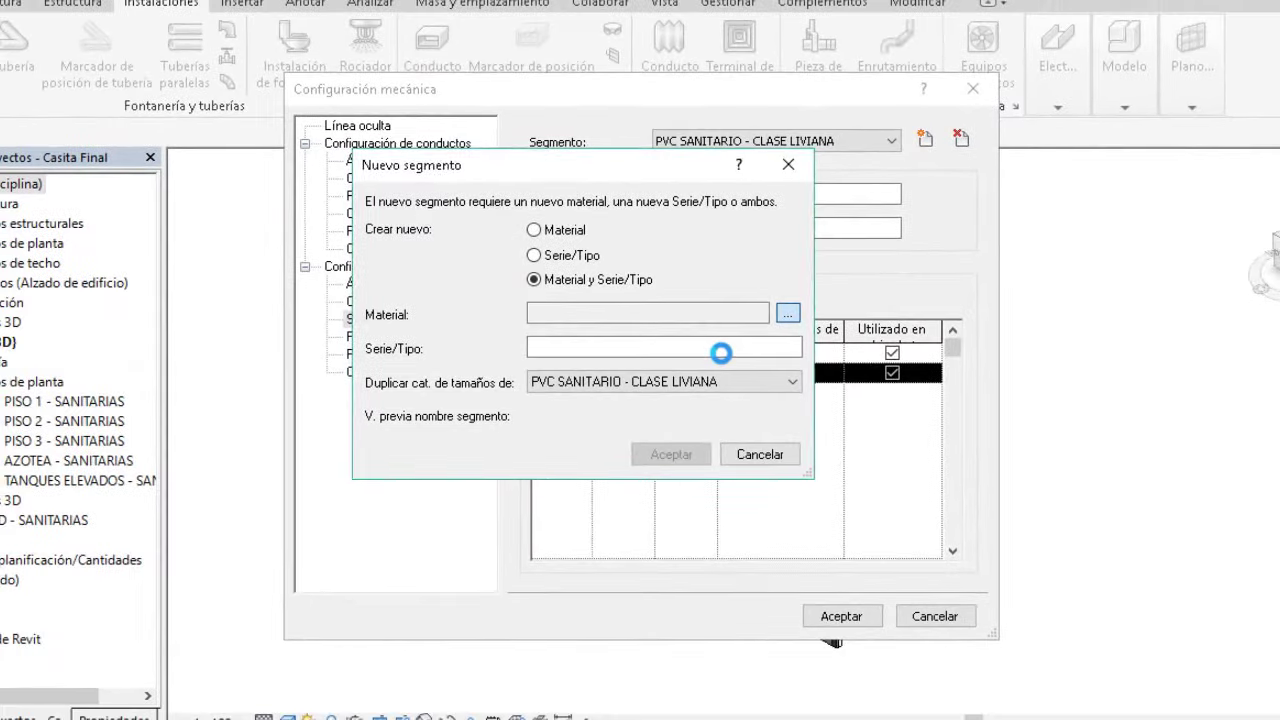
{"action": "left_click", "coordinate": [800, 309]}
{"action": "left_click", "coordinate": [330, 212]}
{"action": "left_click", "coordinate": [893, 627]}
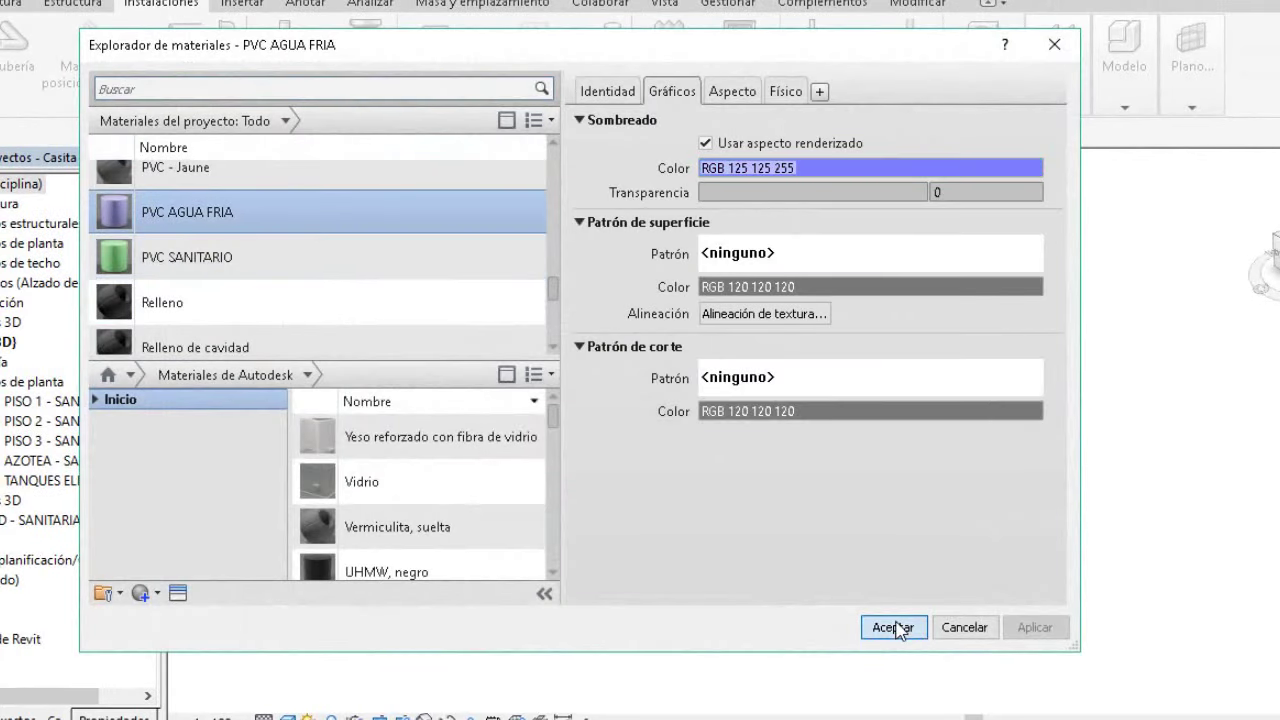
{"action": "left_click", "coordinate": [655, 347]}
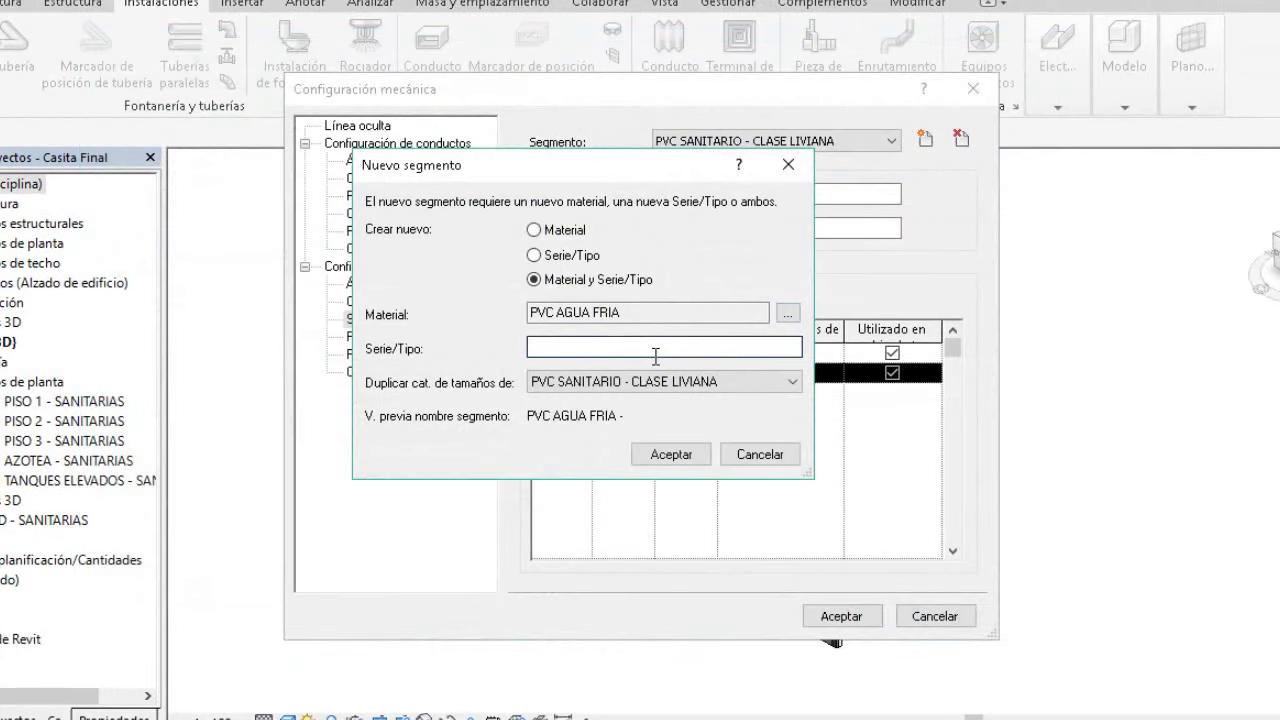
{"action": "type", "text": "CLASE 10"}
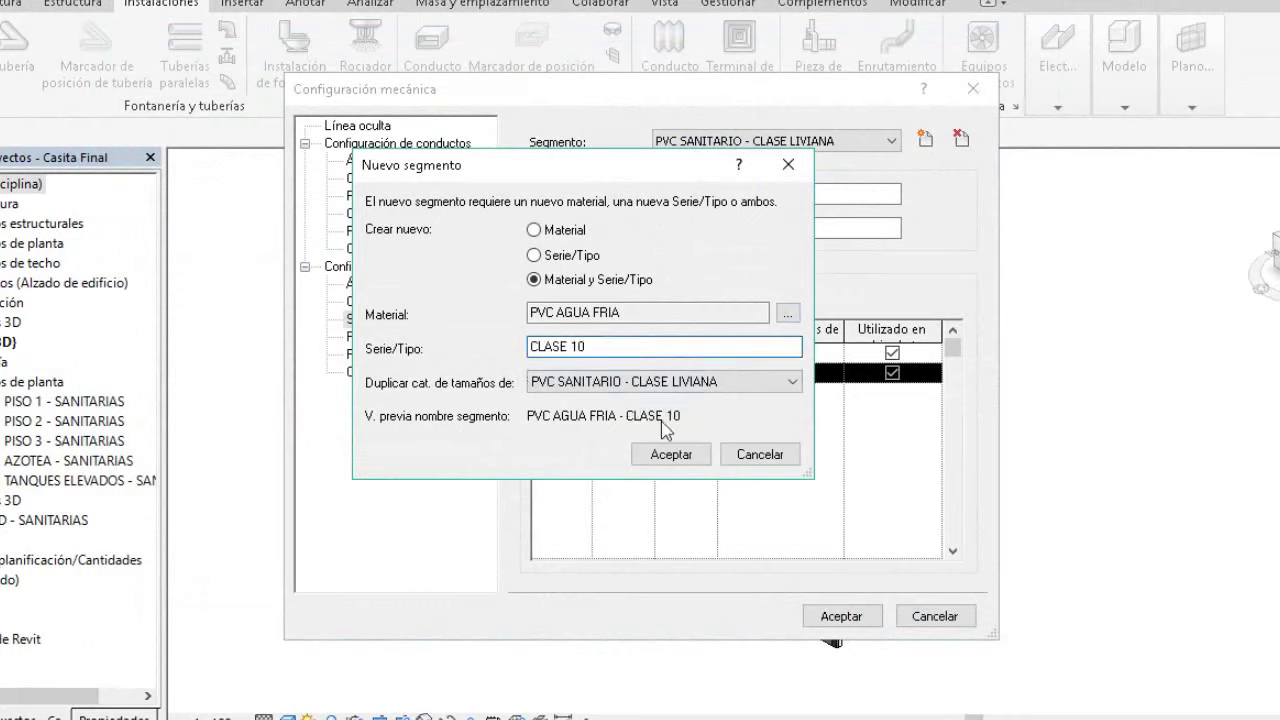
{"action": "left_click", "coordinate": [671, 455]}
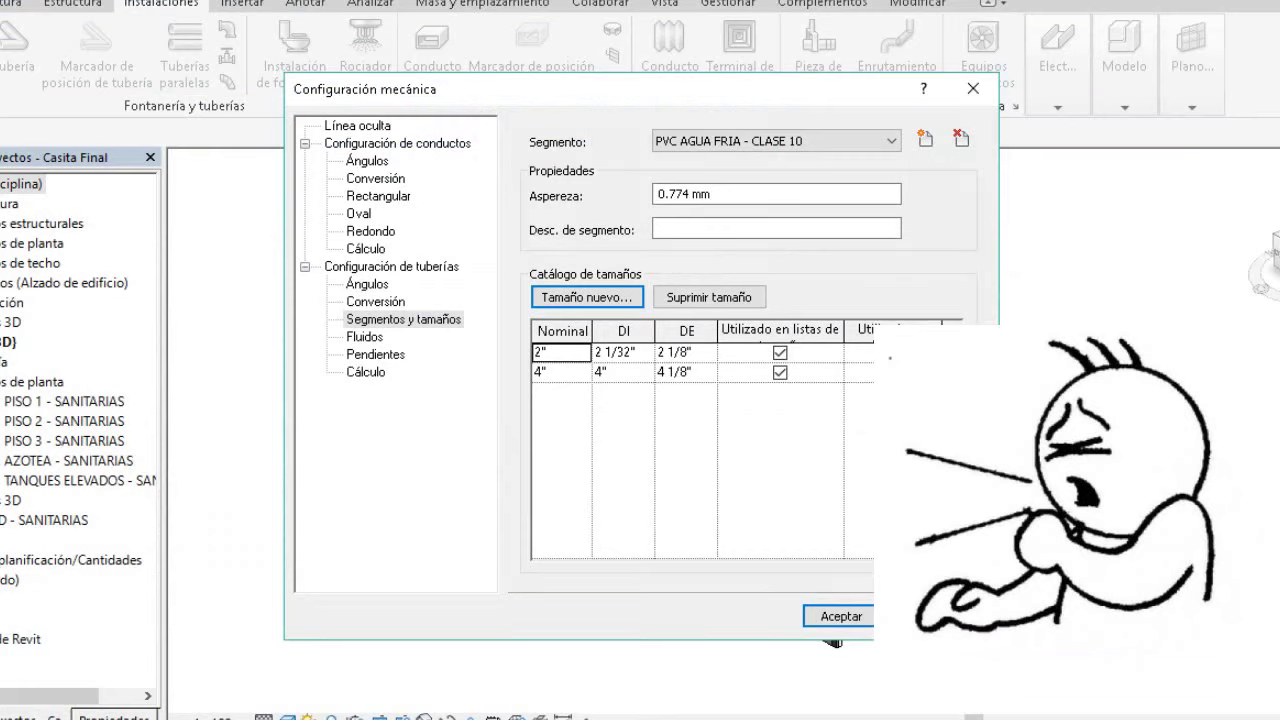
- Delete the copied 4" size and start a 1/2" size with 21 mm exterior diameter
{"action": "left_click", "coordinate": [667, 371]}
{"action": "left_click", "coordinate": [705, 297]}
{"action": "left_click", "coordinate": [590, 300]}
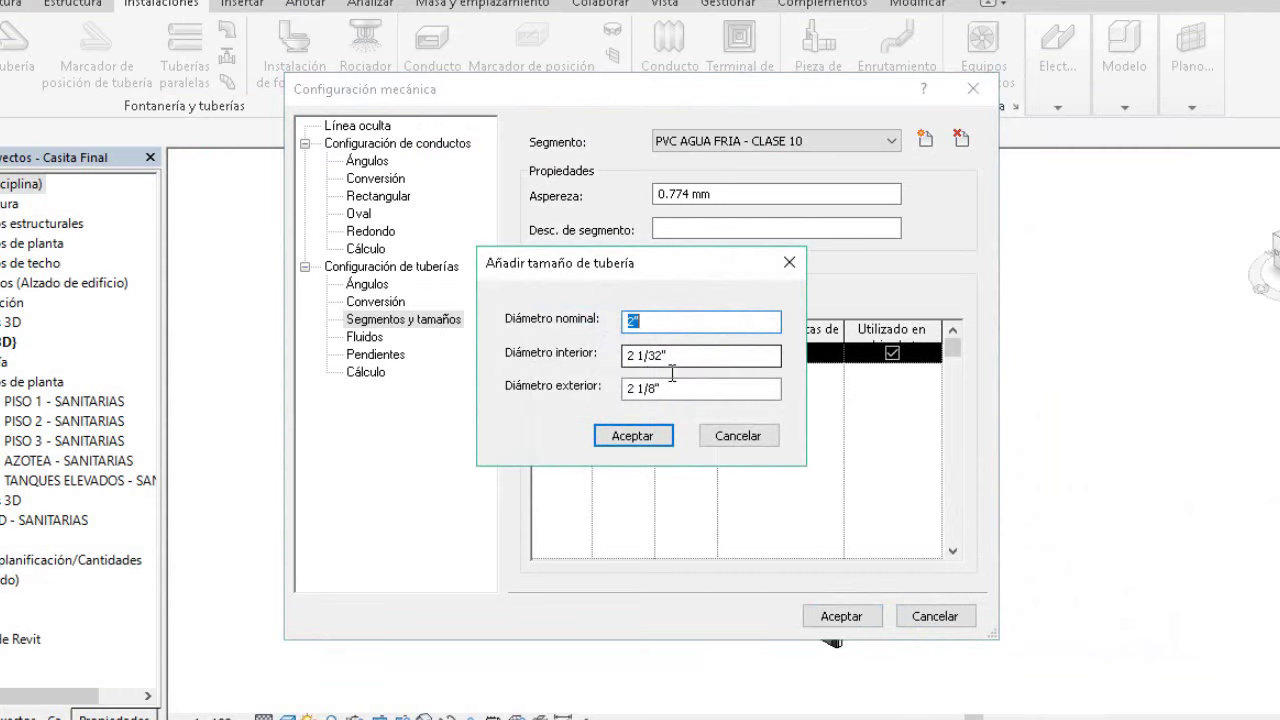
{"action": "type", "text": "1/2"}
{"action": "left_click", "coordinate": [686, 356]}
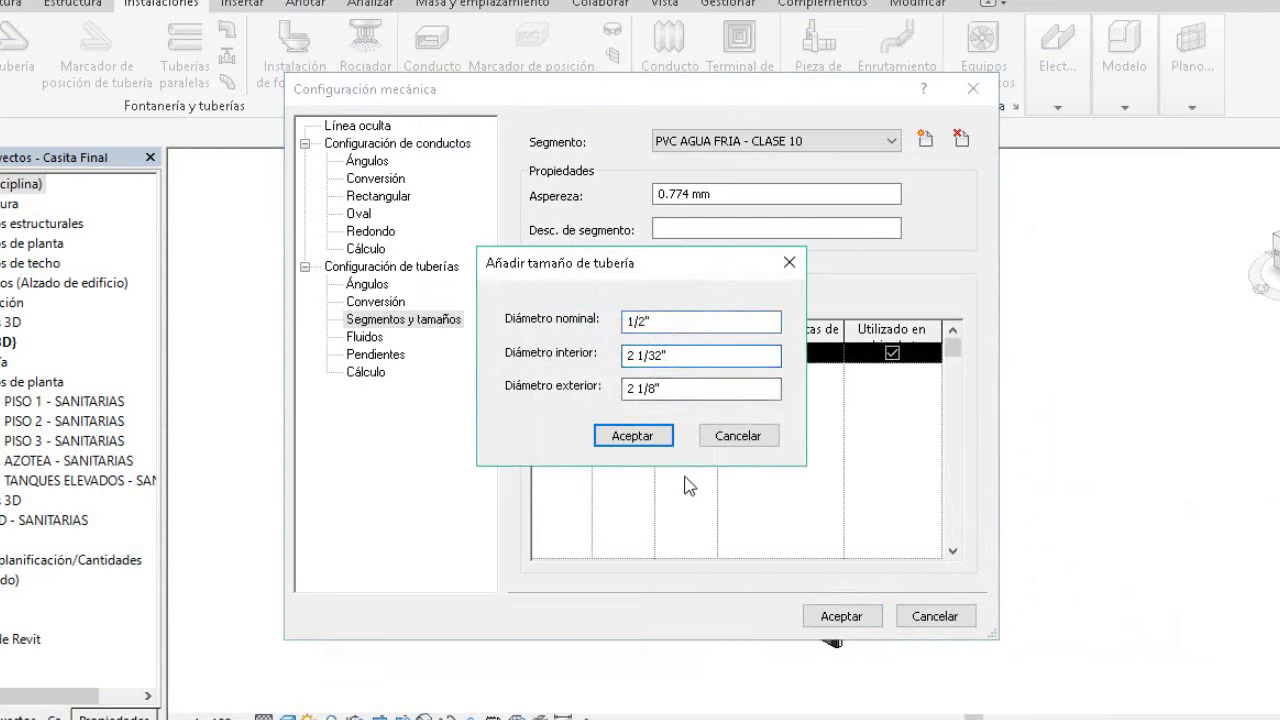
{"action": "left_click", "coordinate": [735, 700]}
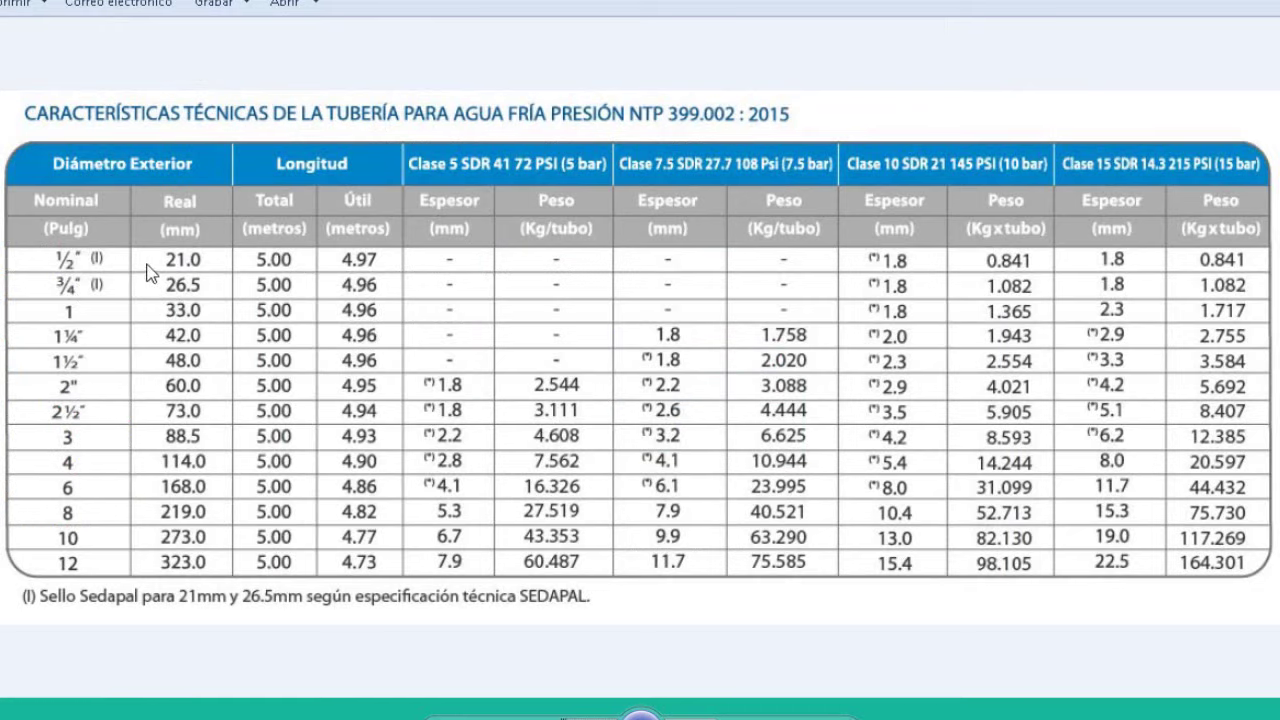
{"action": "left_click", "coordinate": [735, 705]}
{"action": "type", "text": "21MM"}
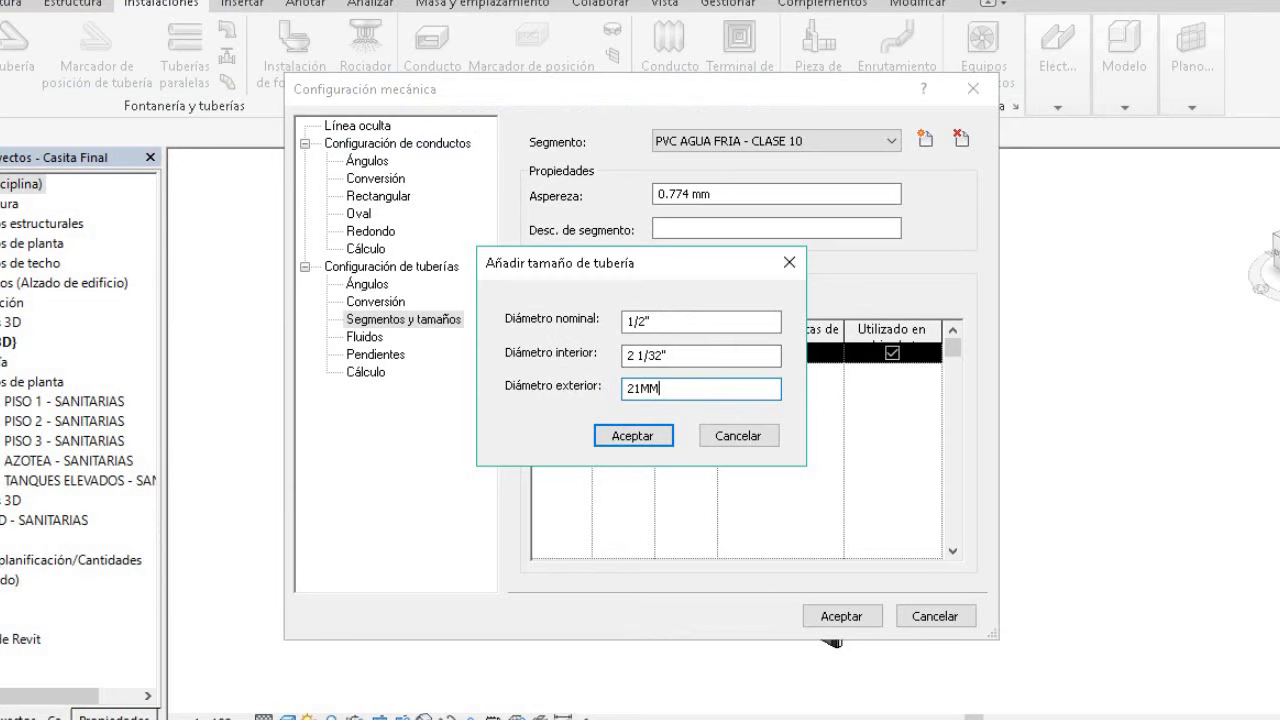
{"action": "key", "text": "shift+Tab"}
- Enter the 1/2" size's interior diameter formula from the pipe table and add it
{"action": "left_click", "coordinate": [735, 705]}
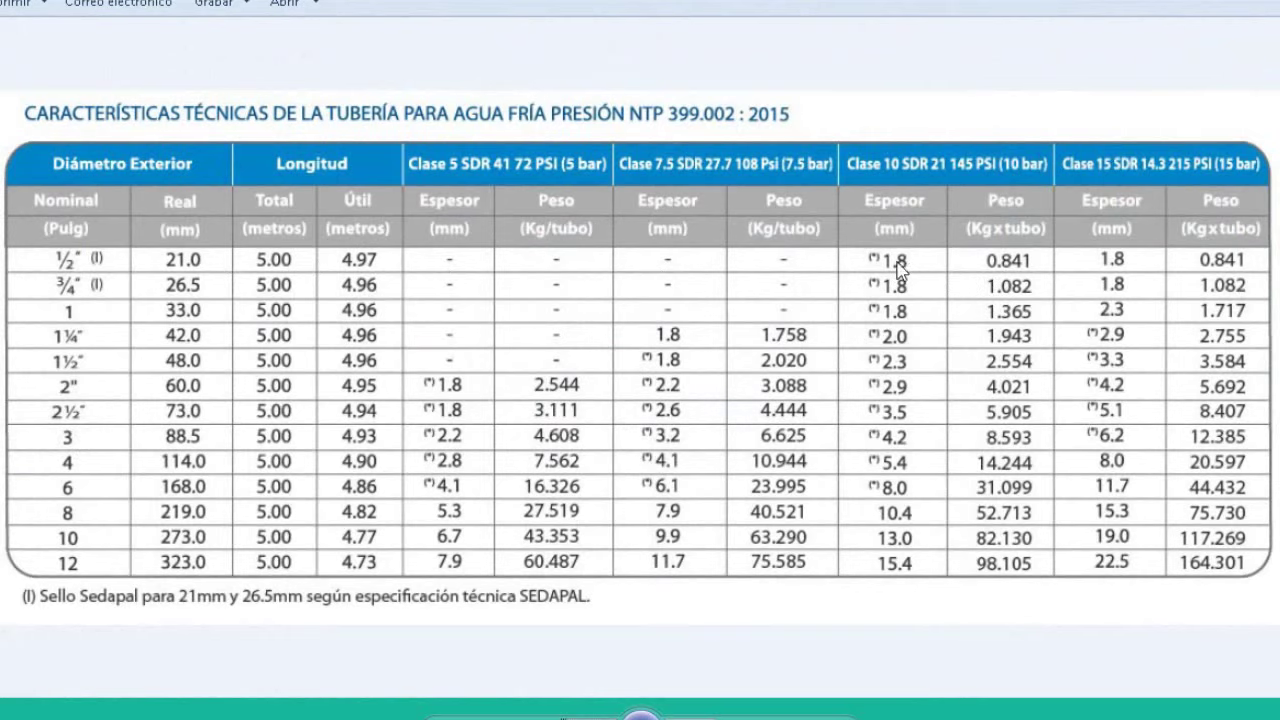
{"action": "key", "text": "alt+Tab"}
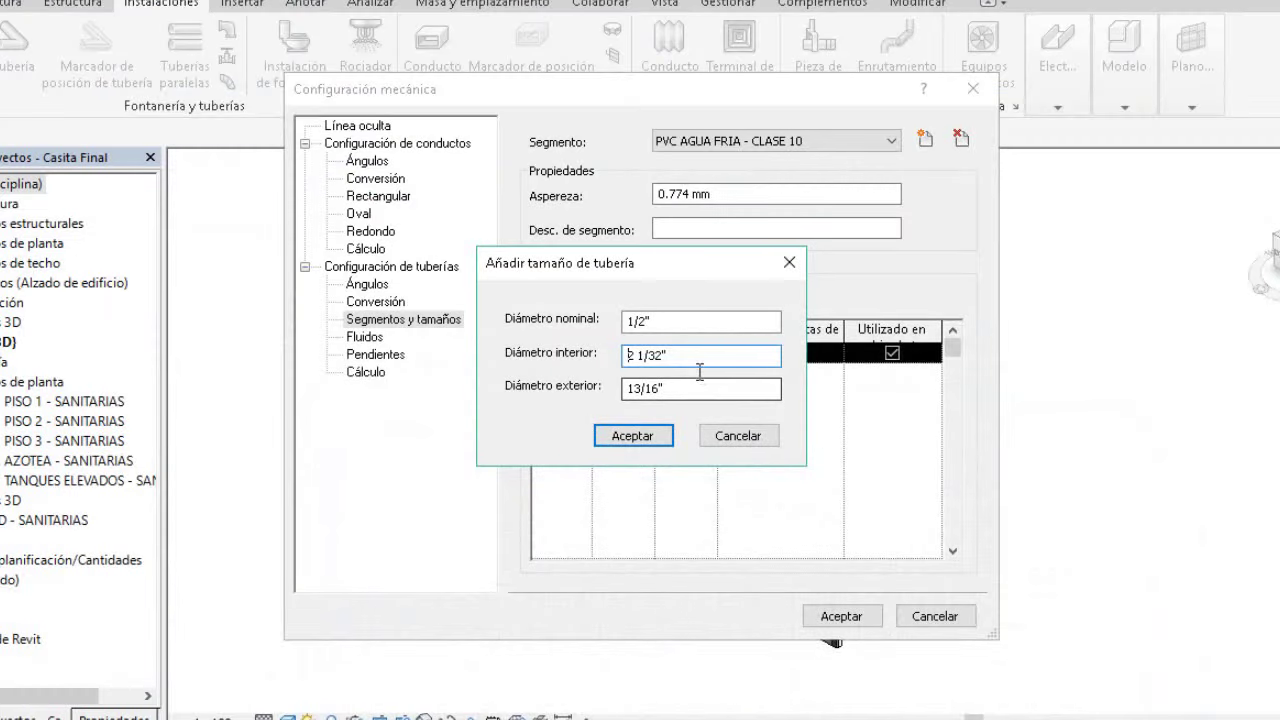
{"action": "left_click_drag", "start_coordinate": [700, 356], "coordinate": [520, 362]}
{"action": "type", "text": "=21mm-3.6mm"}
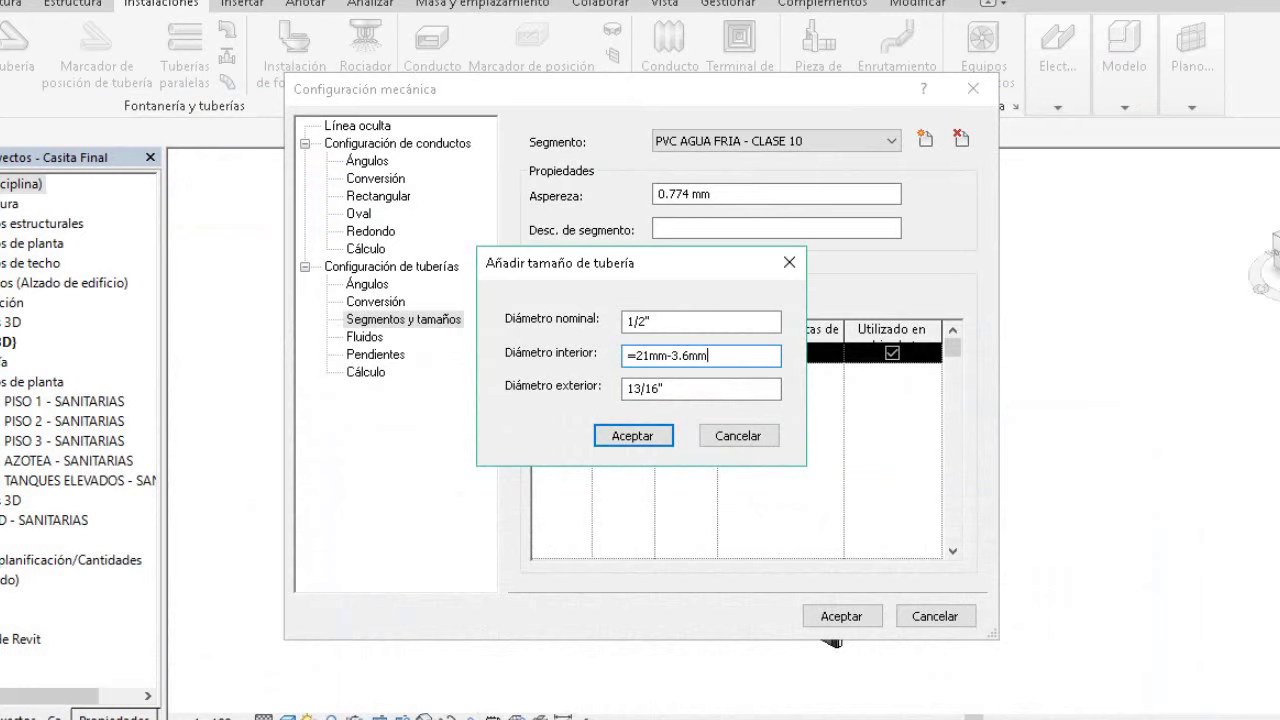
{"action": "key", "text": "Tab"}
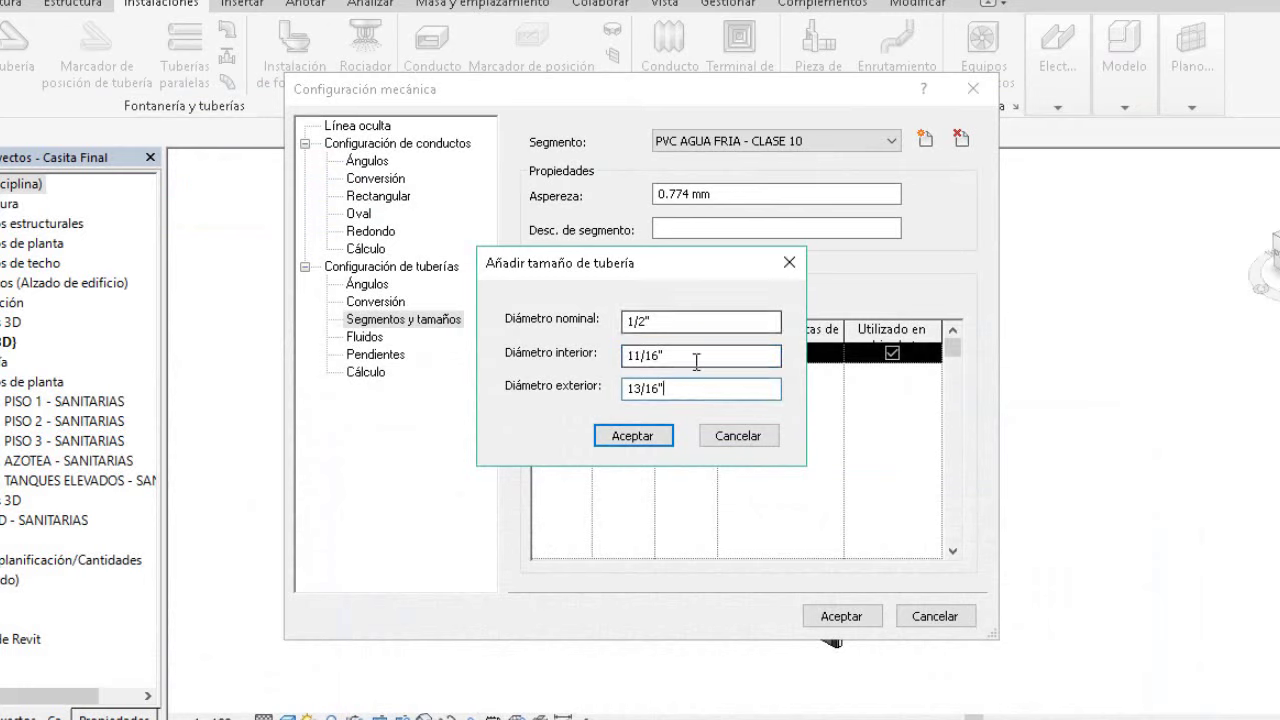
{"action": "left_click", "coordinate": [660, 435]}
- Delete the copied 2" size and add a 3/4" size with 26.5 mm exterior
{"action": "left_click", "coordinate": [680, 298]}
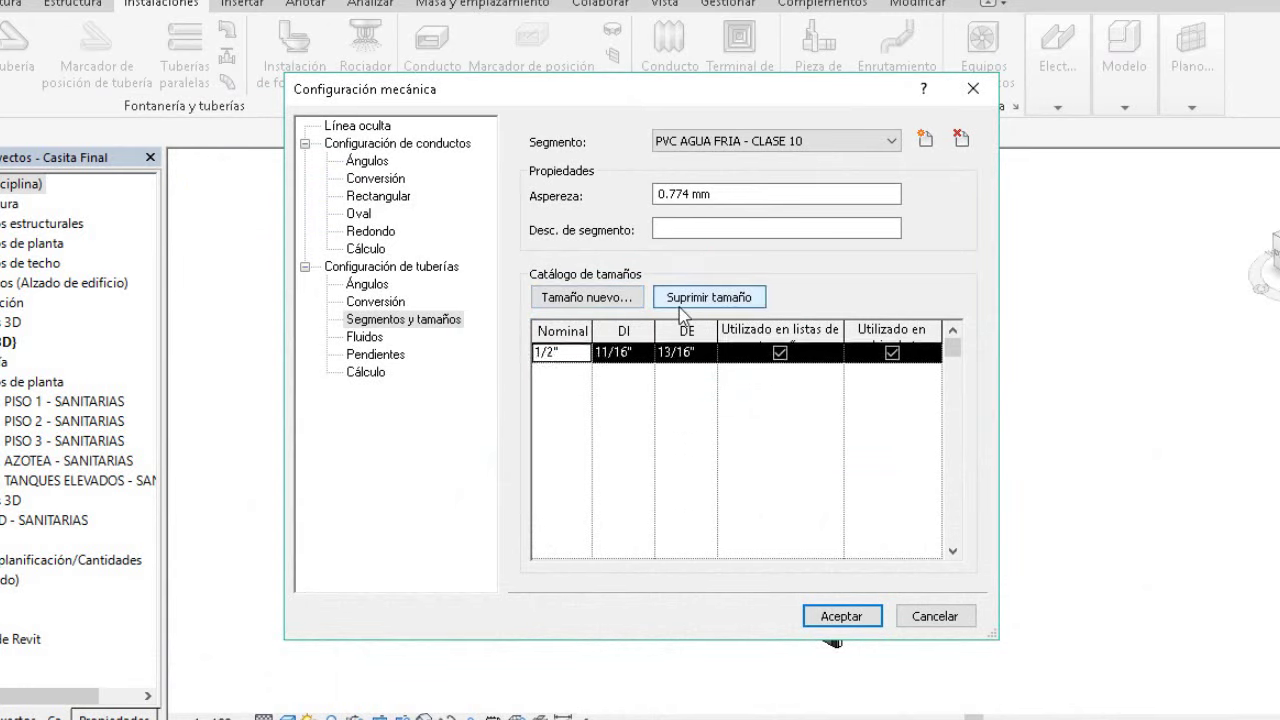
{"action": "left_click", "coordinate": [586, 298]}
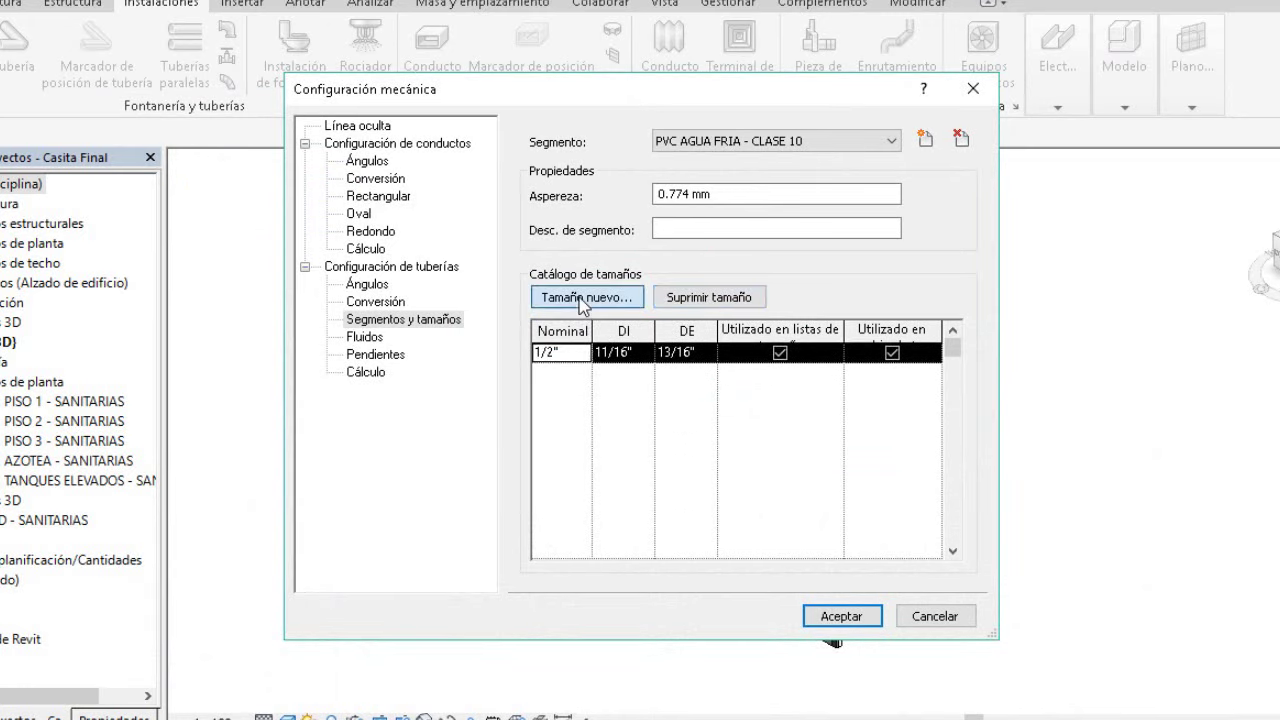
{"action": "type", "text": "3/4"}
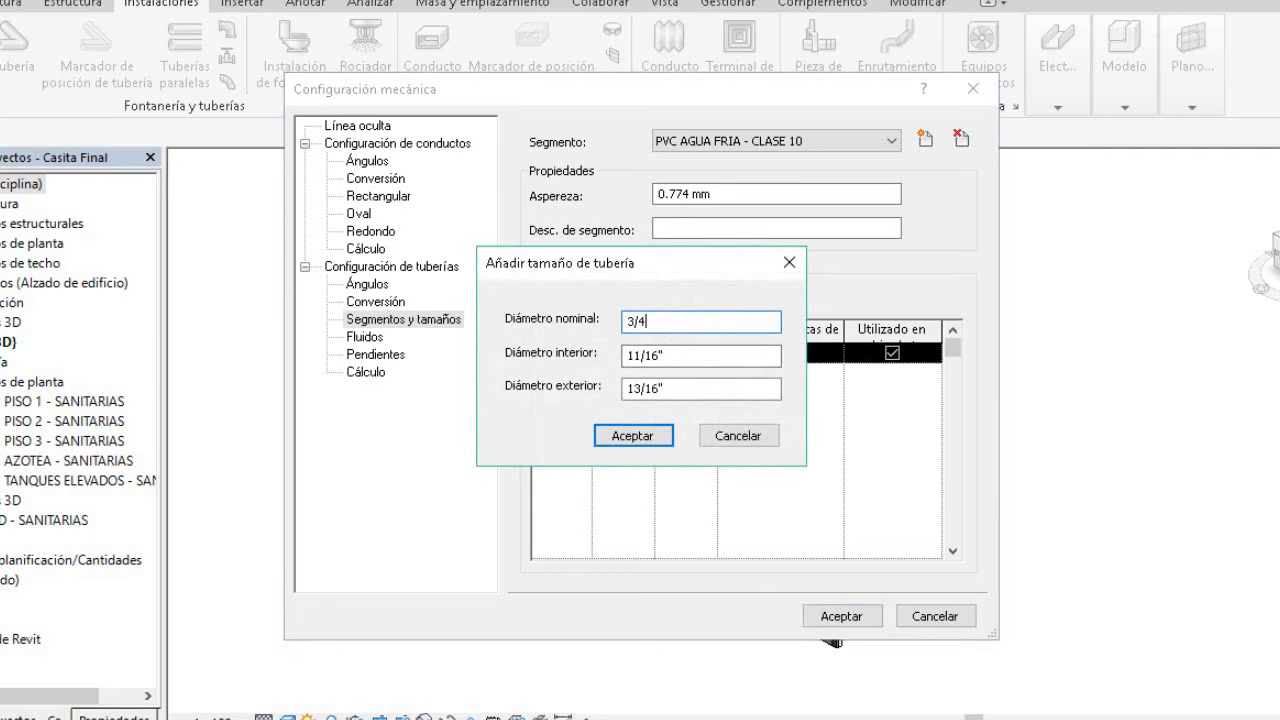
{"action": "key", "text": "Tab"}
{"action": "key", "text": "Tab"}
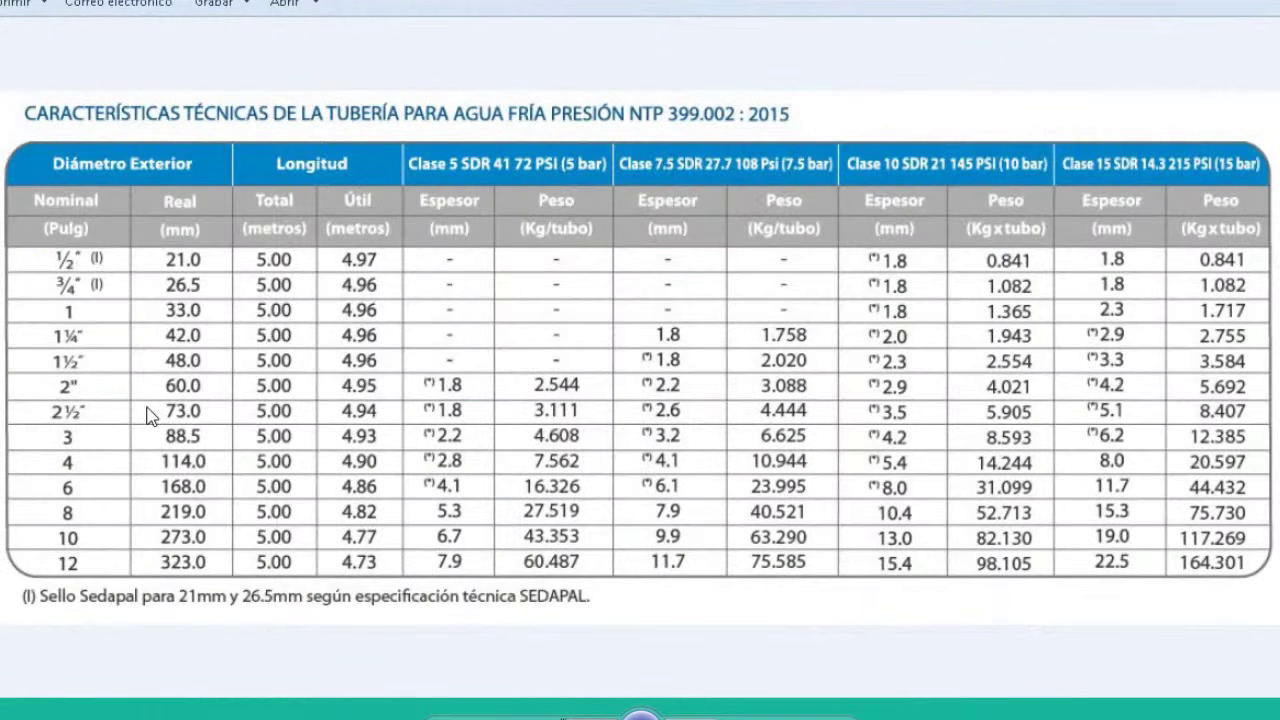
{"action": "left_click", "coordinate": [563, 717]}
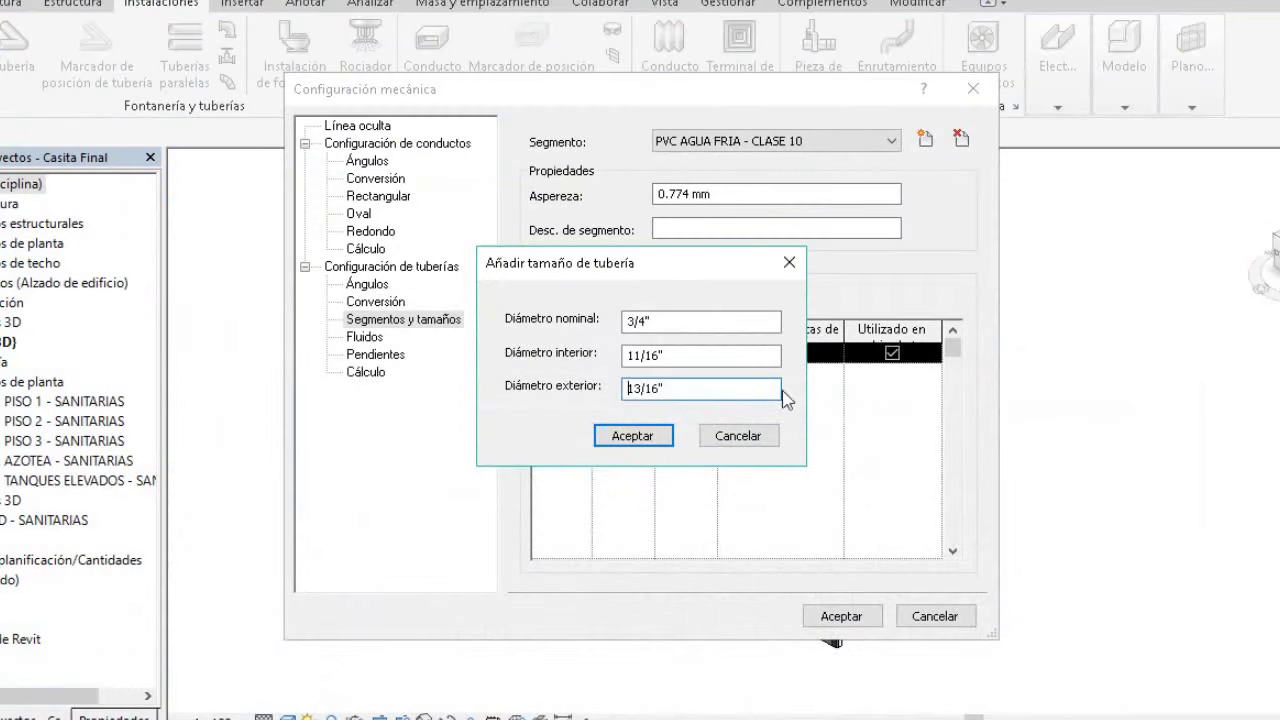
{"action": "type", "text": "26.5mm"}
{"action": "double_click", "coordinate": [624, 364]}
{"action": "type", "text": "="}
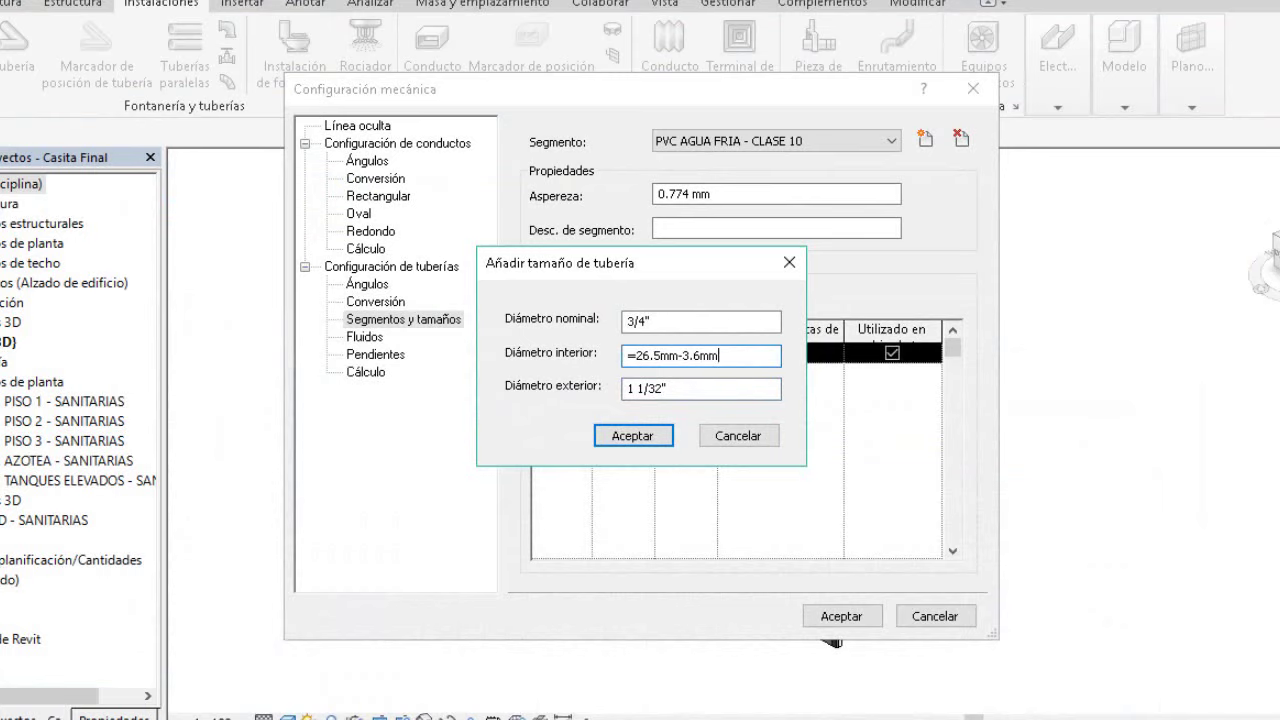
{"action": "left_click", "coordinate": [634, 436]}
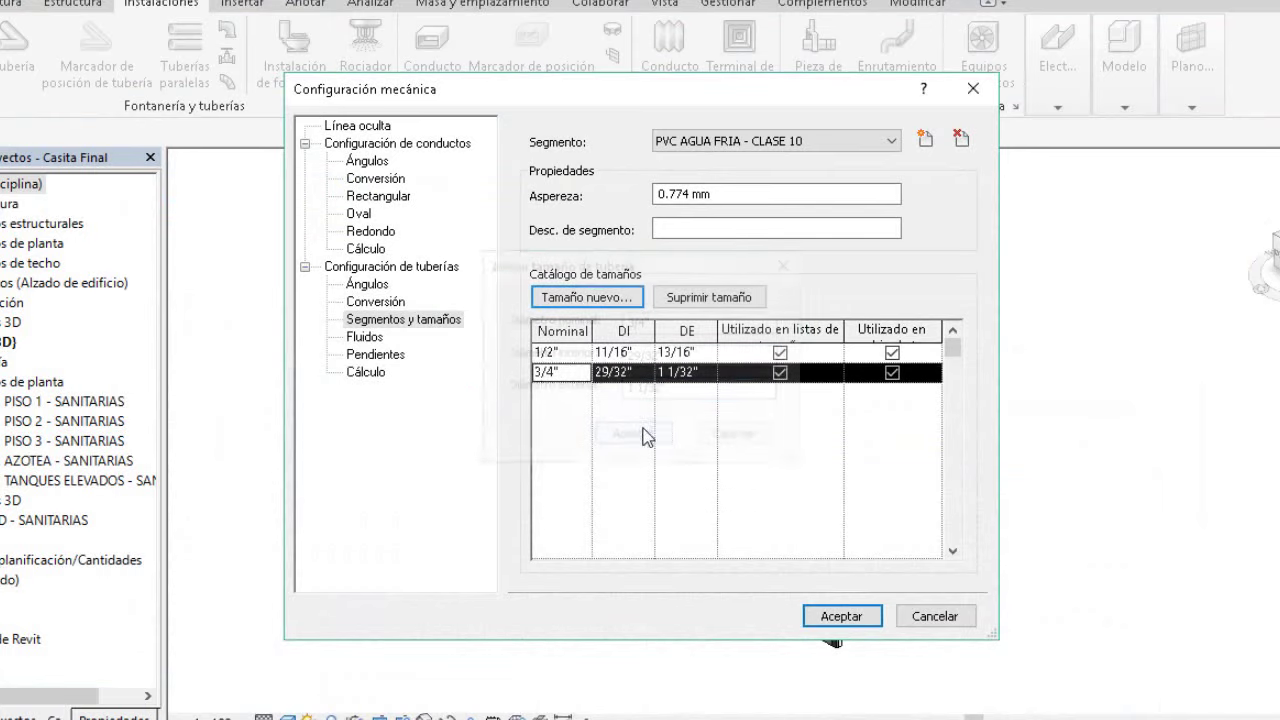
- Add a 1" size with 33 mm exterior and formula-based interior diameter
{"action": "left_click", "coordinate": [628, 298]}
{"action": "left_click", "coordinate": [562, 717]}
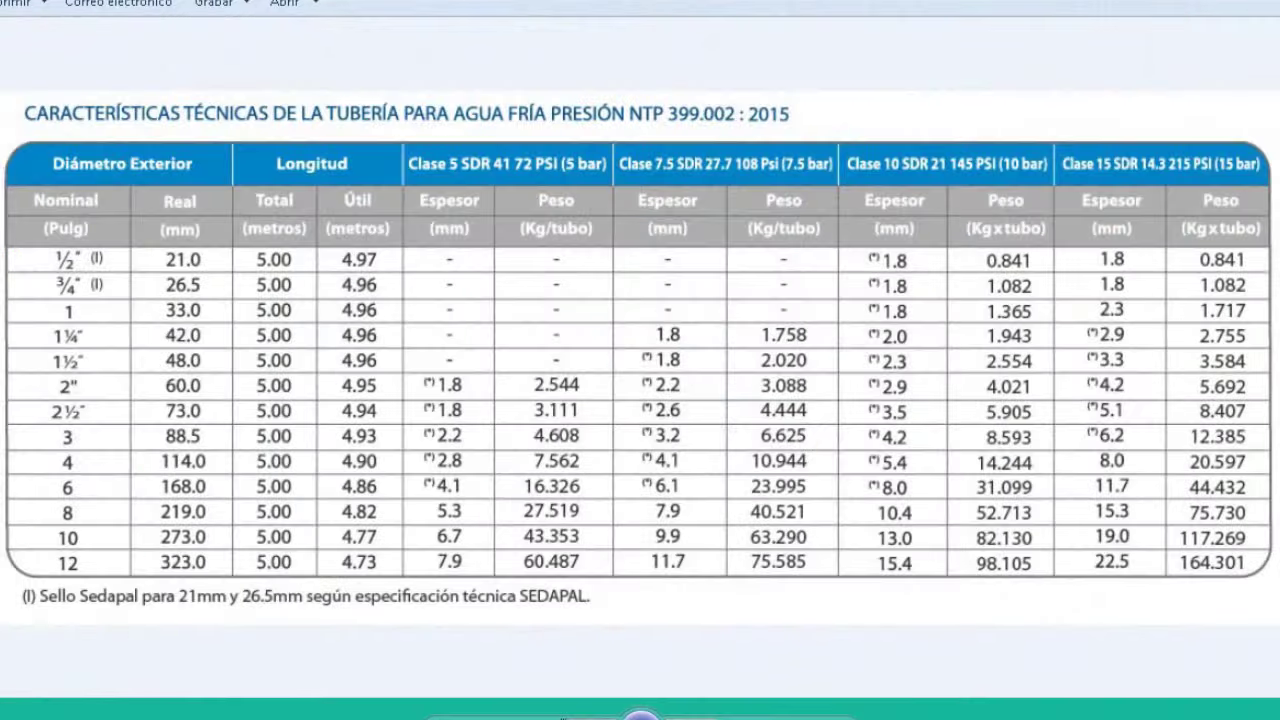
{"action": "left_click", "coordinate": [562, 717]}
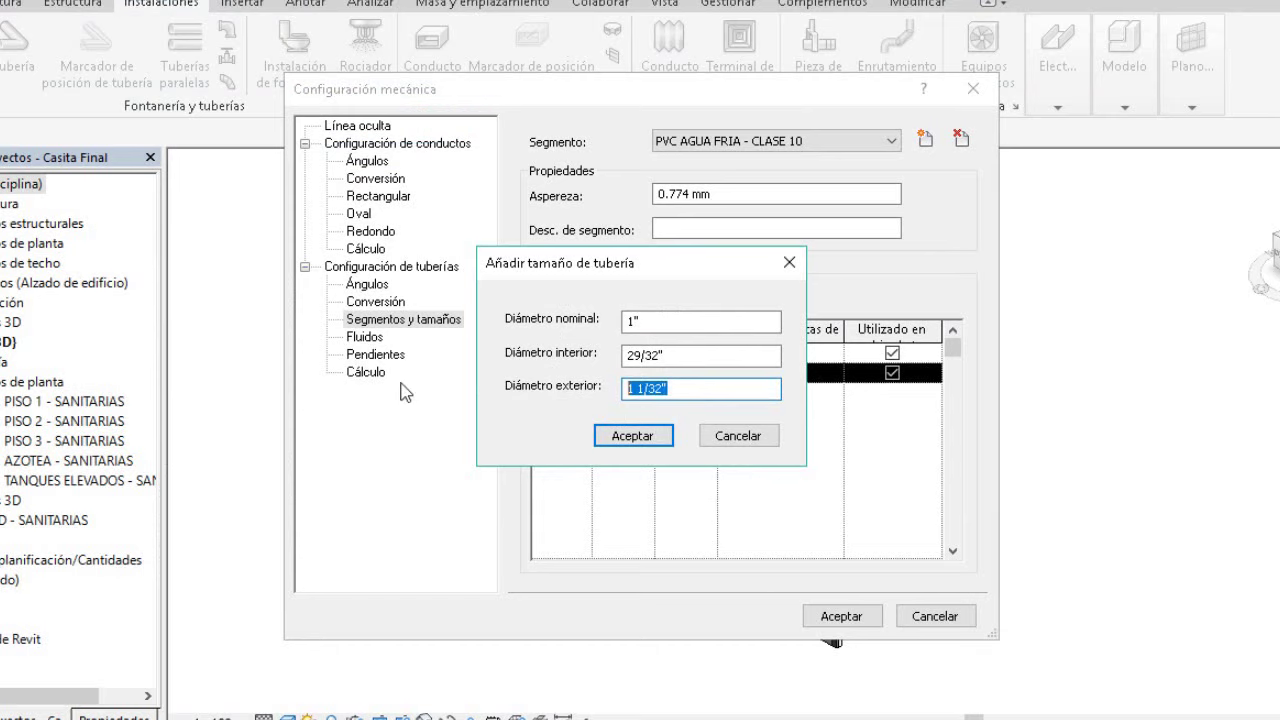
{"action": "type", "text": "33mm"}
{"action": "key", "text": "shift+Tab"}
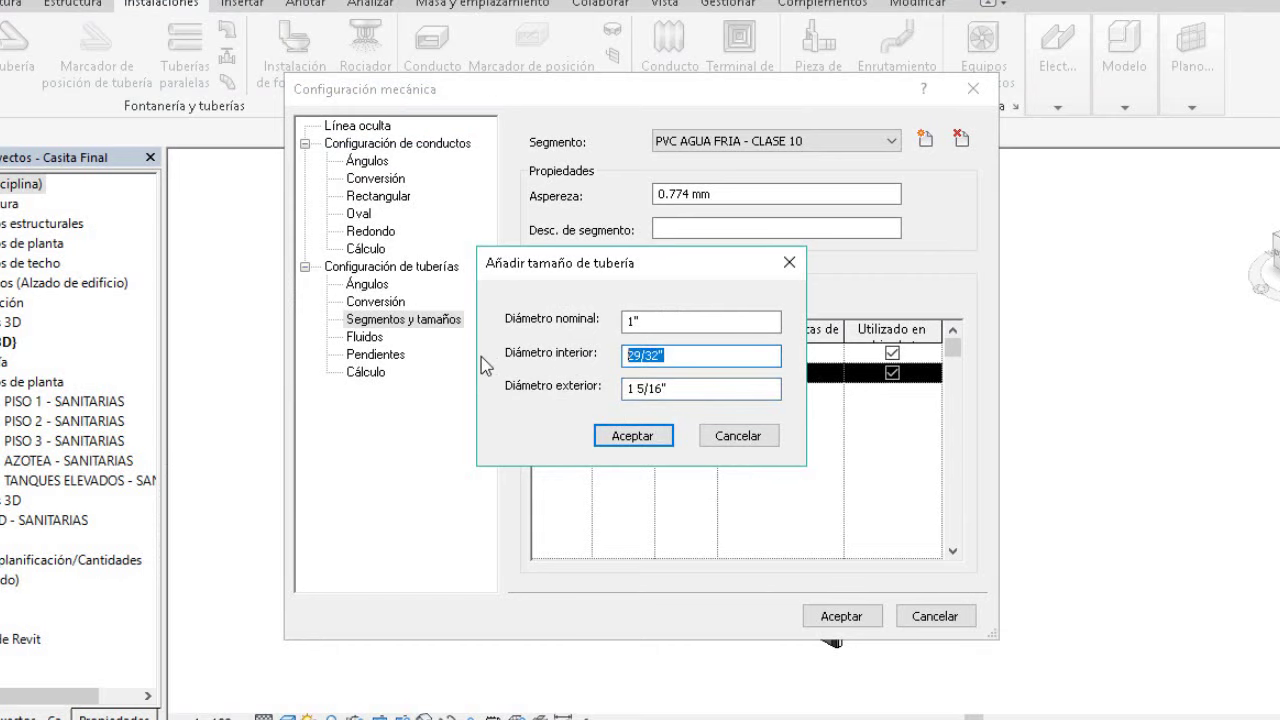
{"action": "type", "text": "=33mm-3.6mm"}
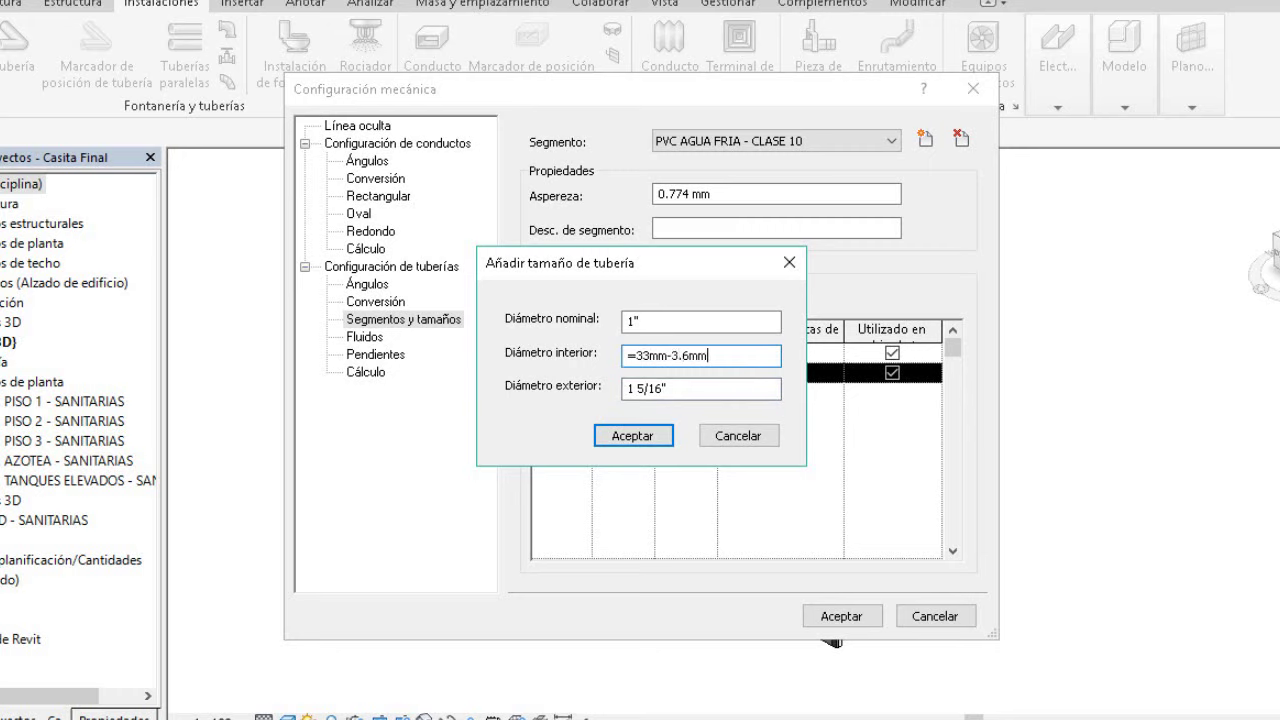
{"action": "left_click", "coordinate": [655, 440]}
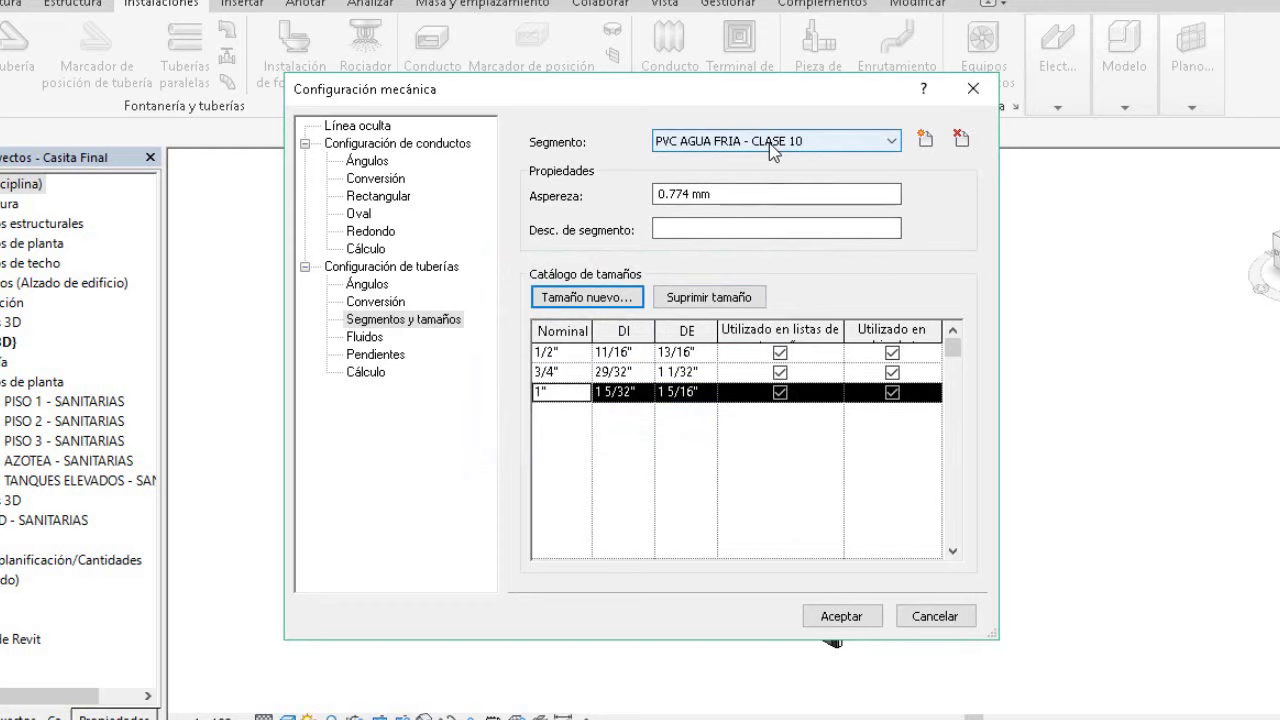
- Make CPVC AGUA CALIENTE - CLASE 10, changing only the material and copying PVC AGUA FRIA sizes
{"action": "left_click", "coordinate": [923, 146]}
{"action": "left_click", "coordinate": [777, 312]}
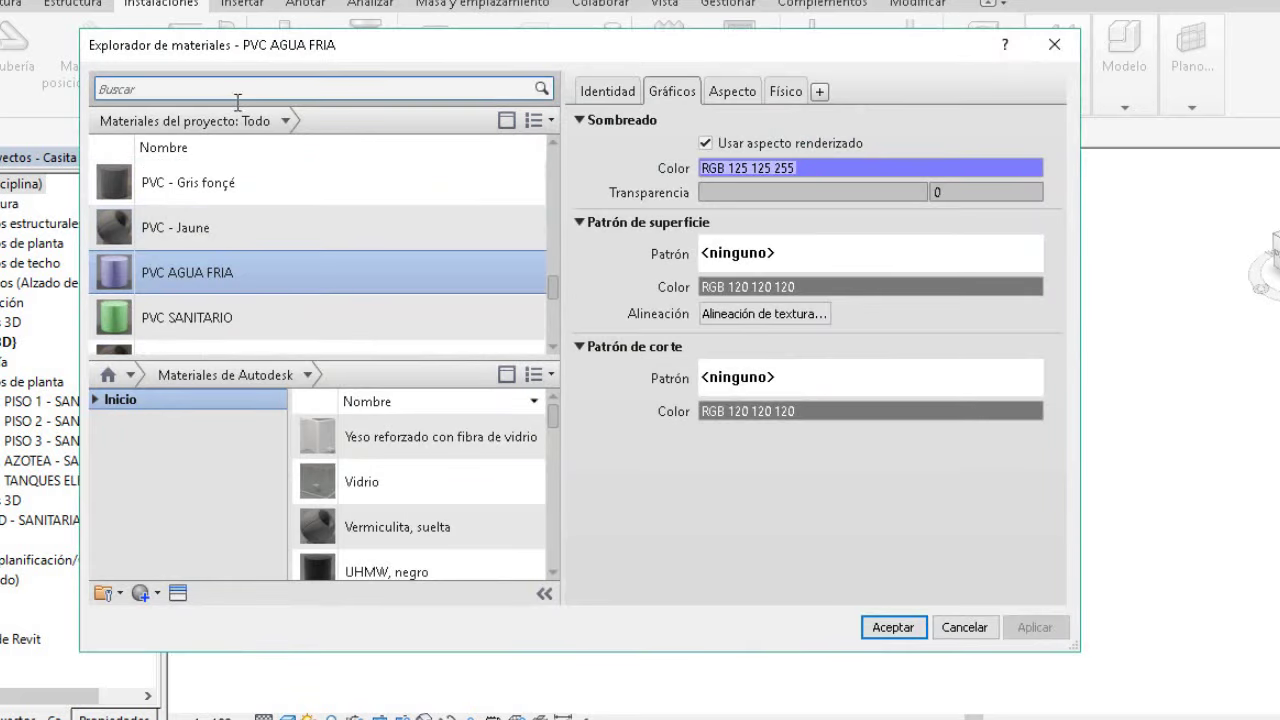
{"action": "left_click", "coordinate": [235, 90]}
{"action": "type", "text": "cpvc"}
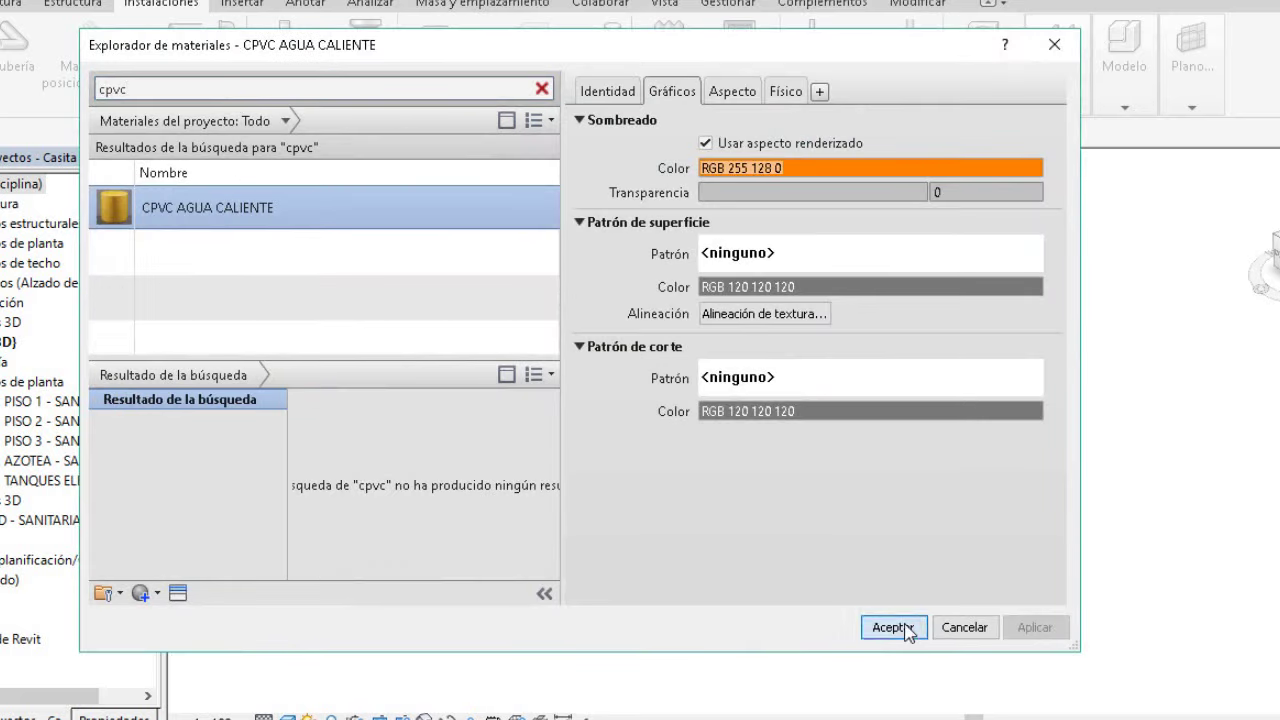
{"action": "left_click", "coordinate": [893, 627]}
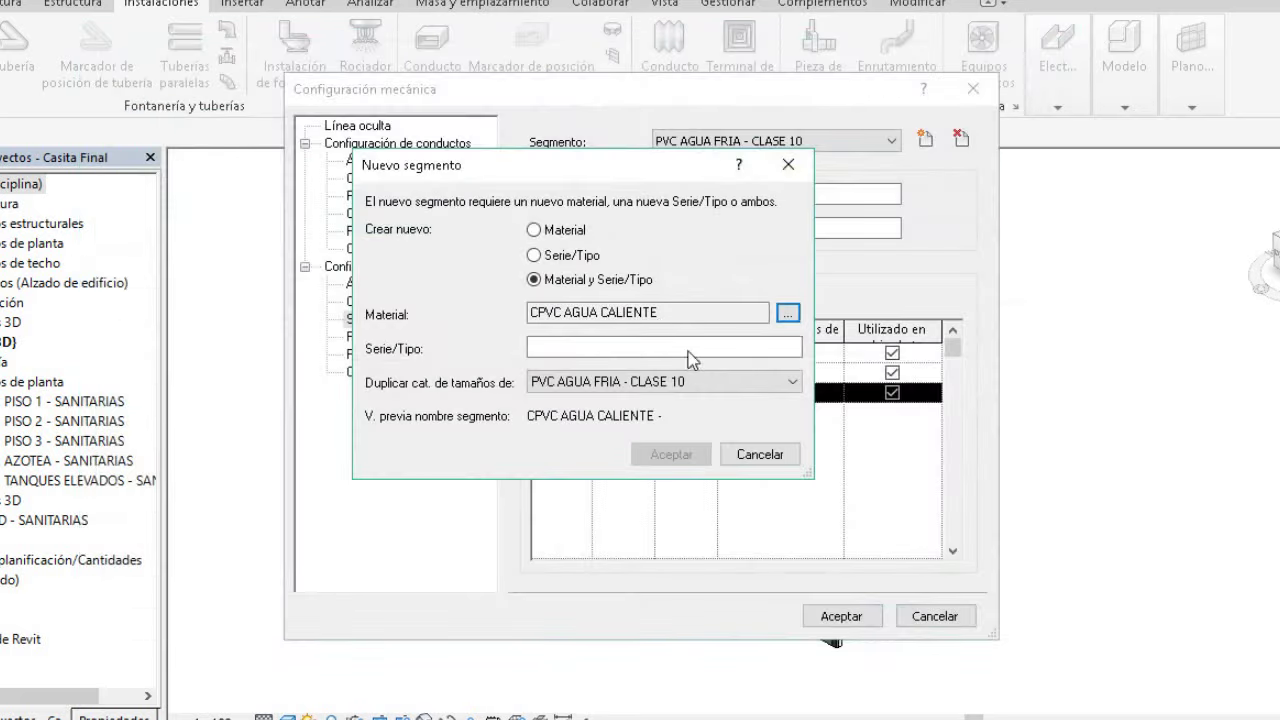
{"action": "left_click", "coordinate": [553, 232]}
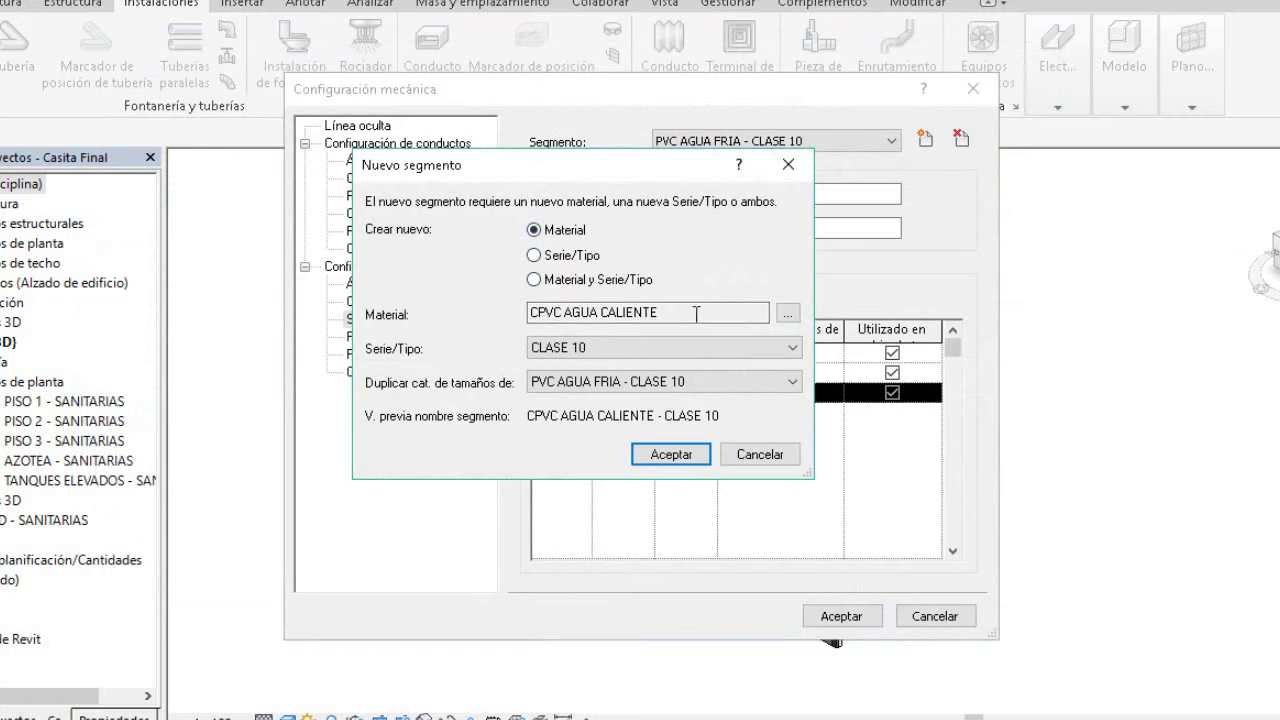
{"action": "key", "text": "Return"}
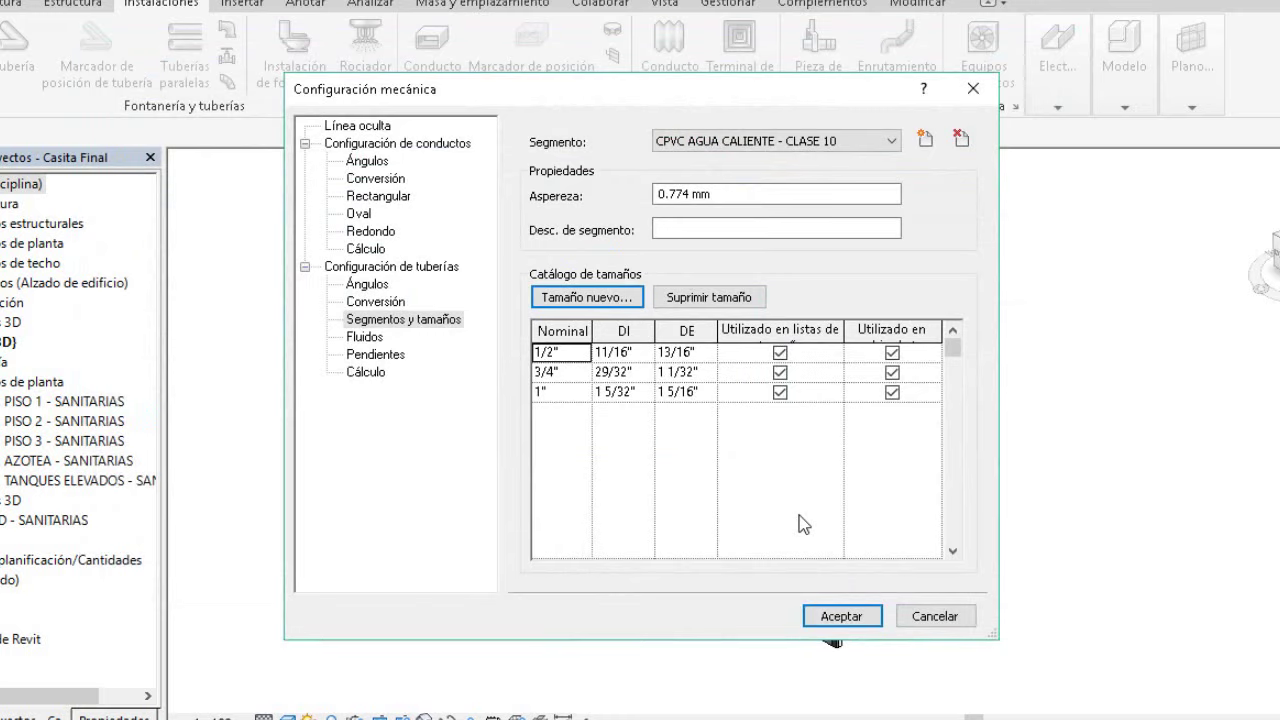
- Review the Fluidos page, cancel a new fluid, and open the Pendientes slope list
{"action": "left_click", "coordinate": [366, 338]}
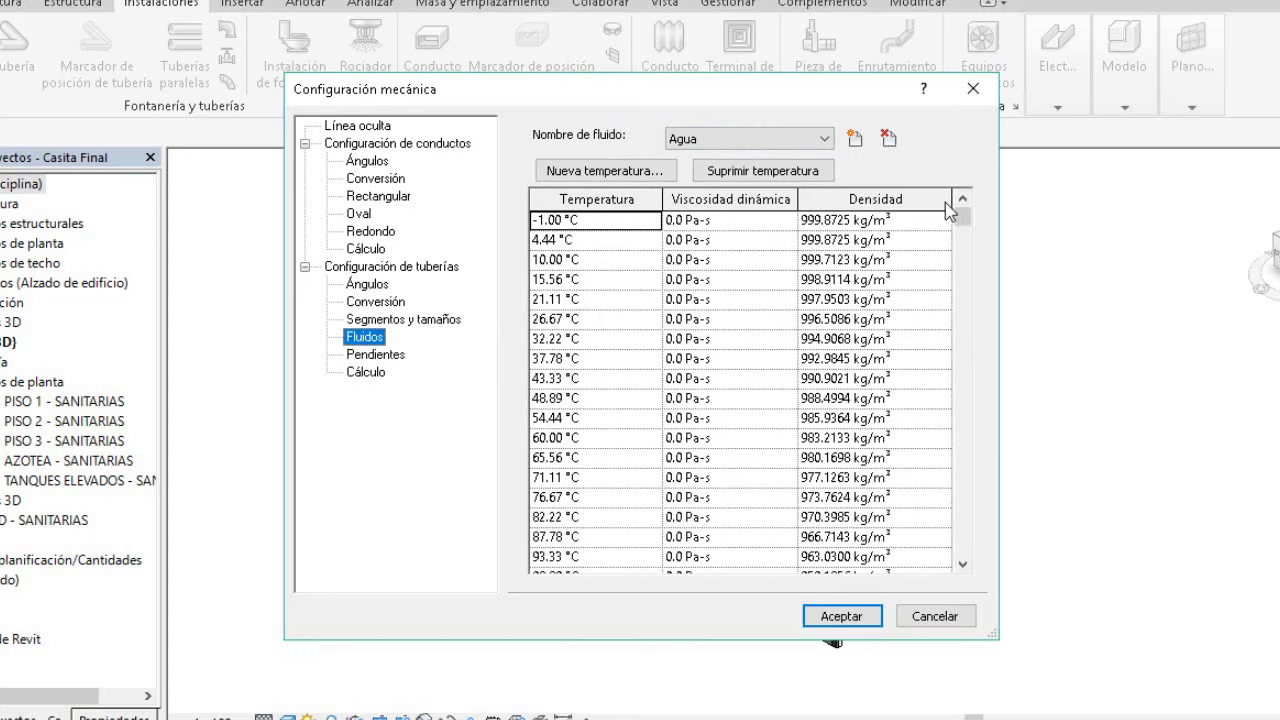
{"action": "left_click", "coordinate": [854, 138]}
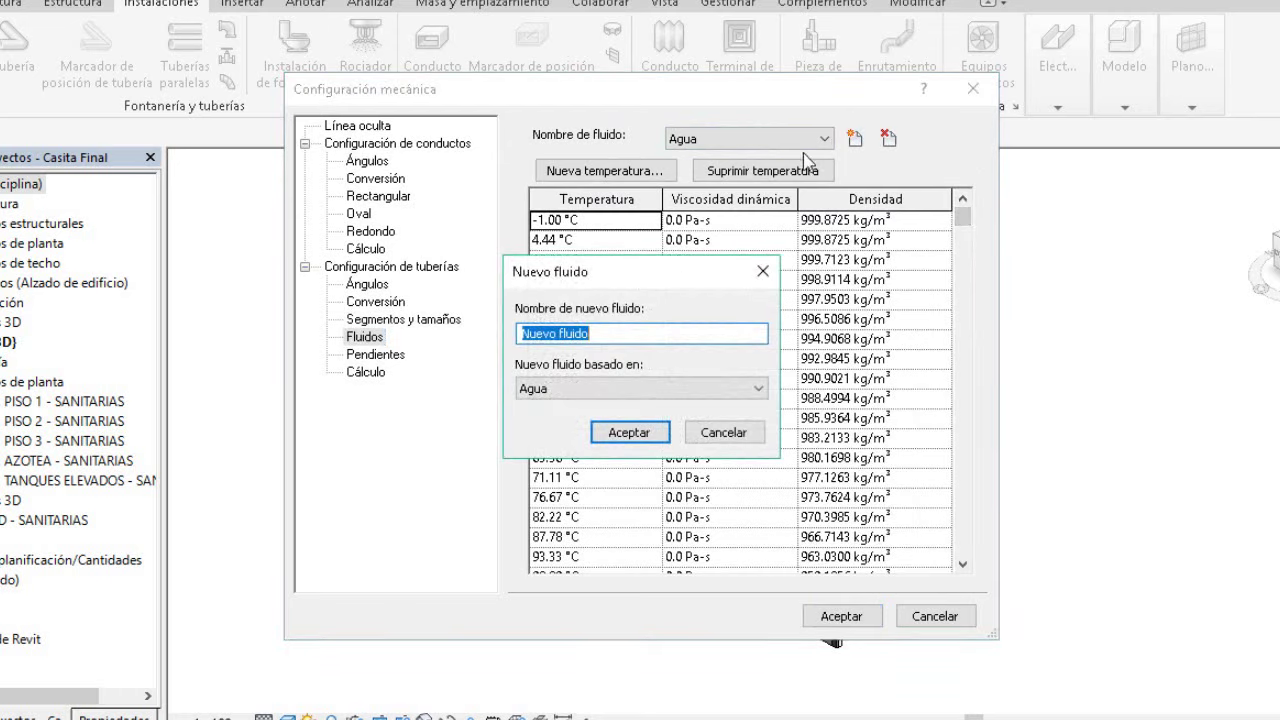
{"action": "left_click", "coordinate": [700, 388]}
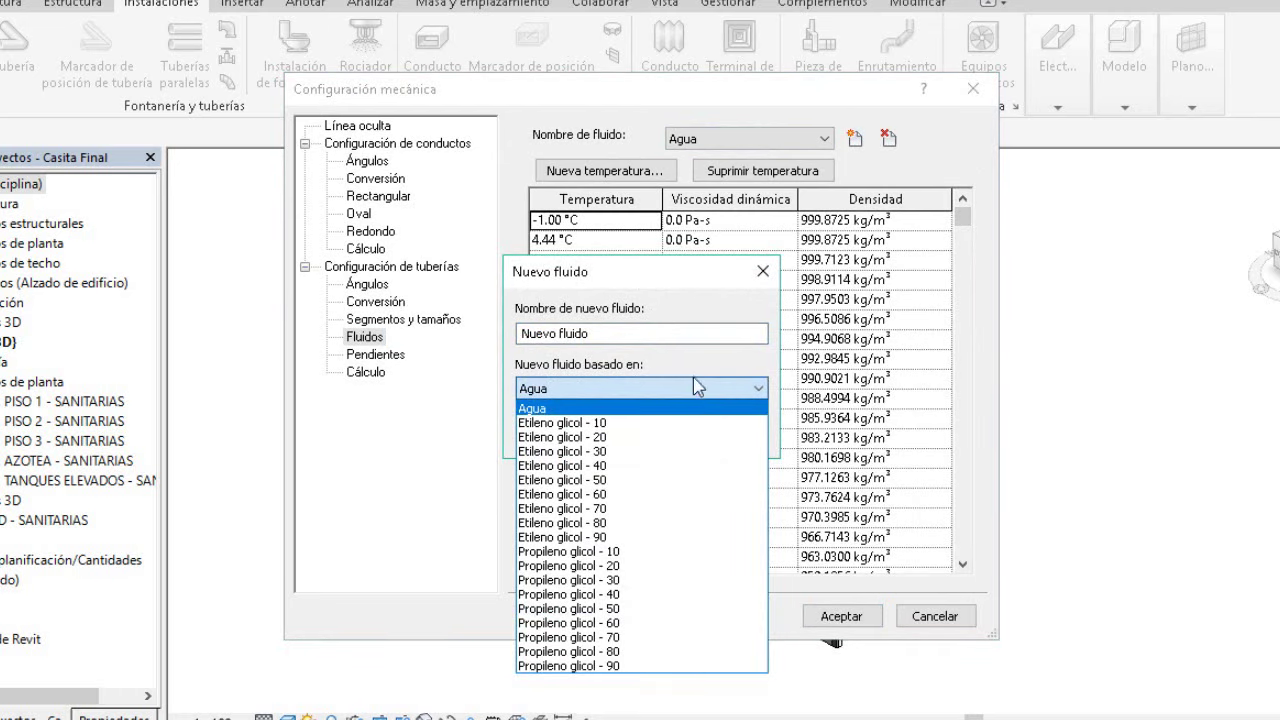
{"action": "left_click", "coordinate": [691, 387]}
{"action": "left_click", "coordinate": [716, 433]}
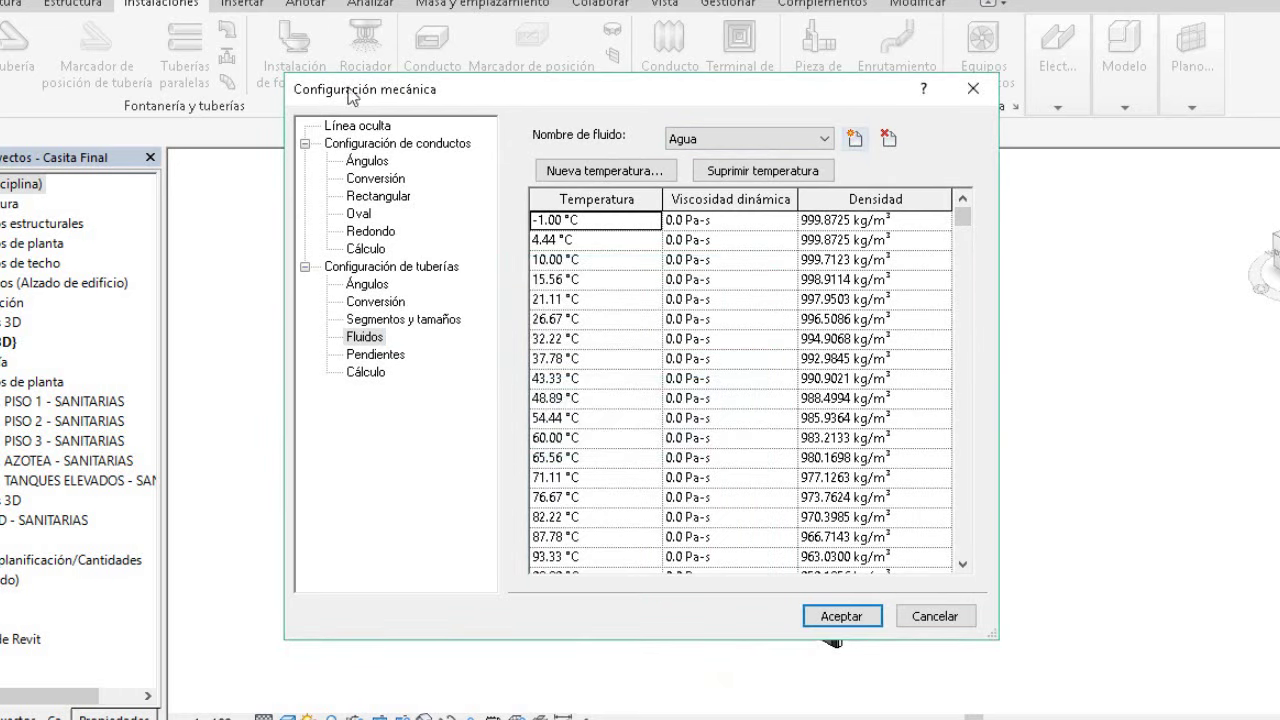
{"action": "left_click", "coordinate": [398, 355]}
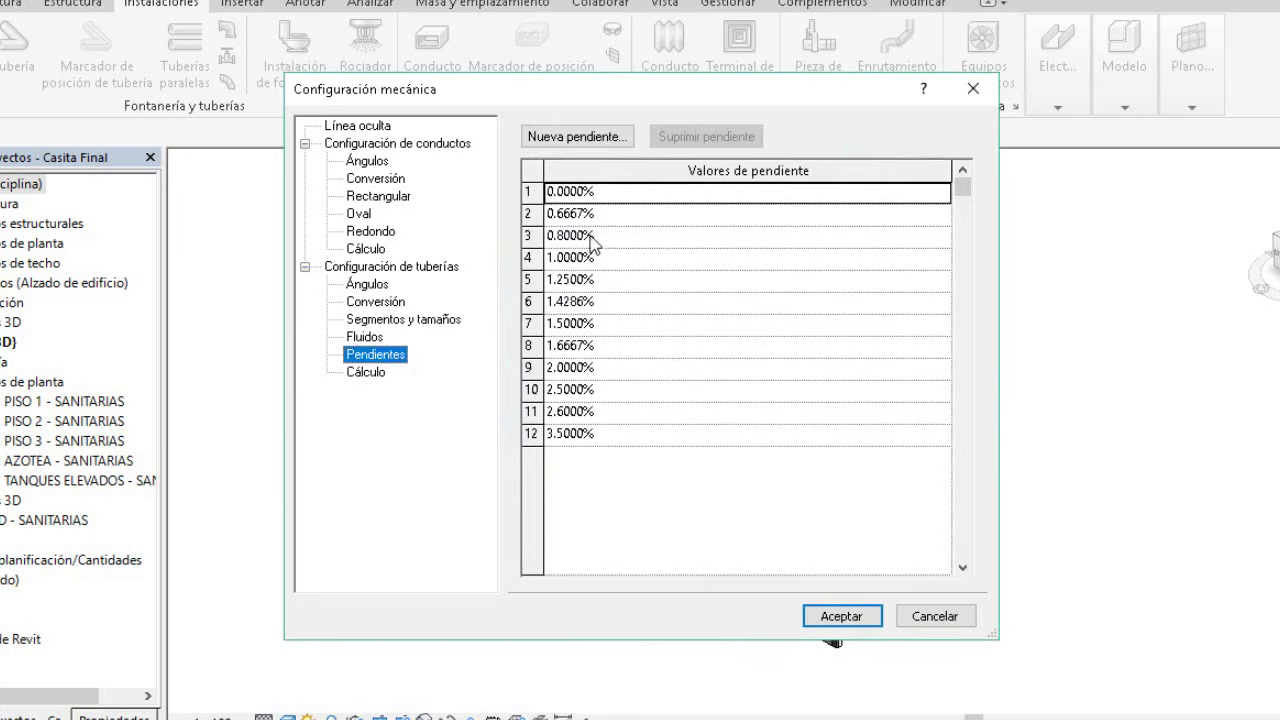
- Delete the 0.6667%, 0.8000%, 1.2500%, 1.4286% and 1.6667% pipe slopes
{"action": "left_click", "coordinate": [546, 224]}
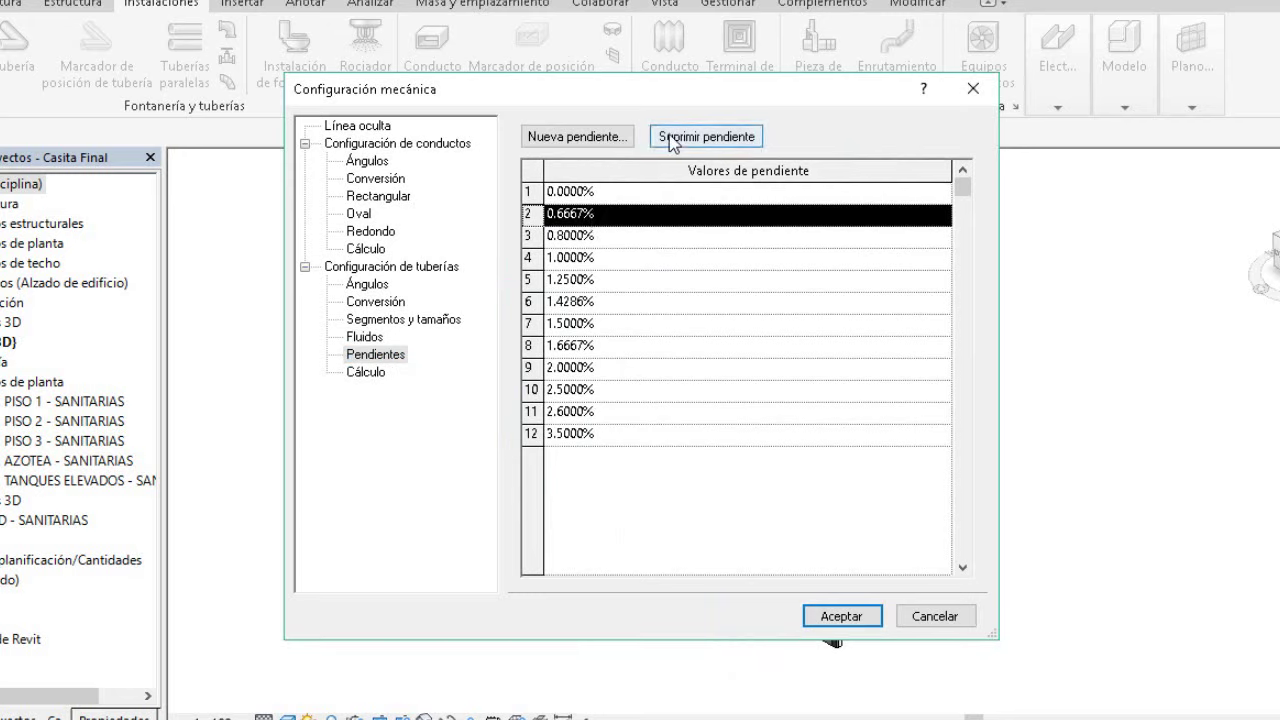
{"action": "left_click", "coordinate": [703, 140]}
{"action": "left_click", "coordinate": [703, 140]}
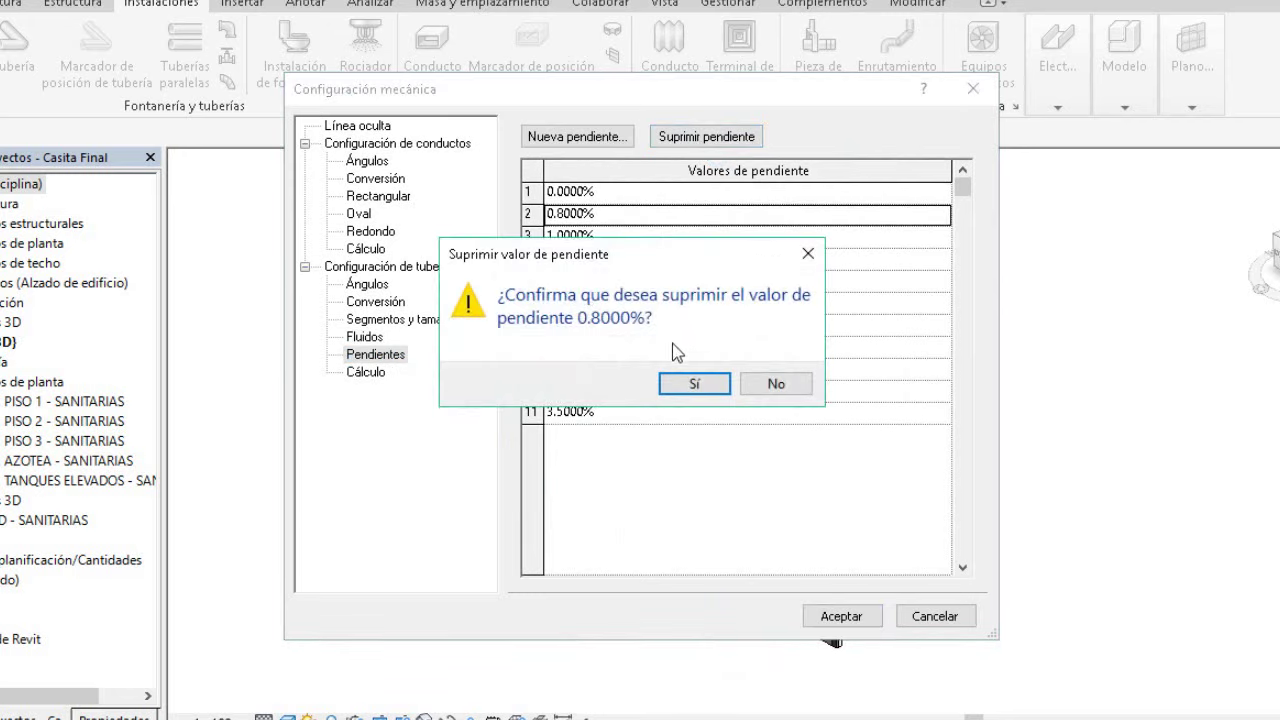
{"action": "left_click", "coordinate": [686, 383]}
{"action": "left_click", "coordinate": [690, 384]}
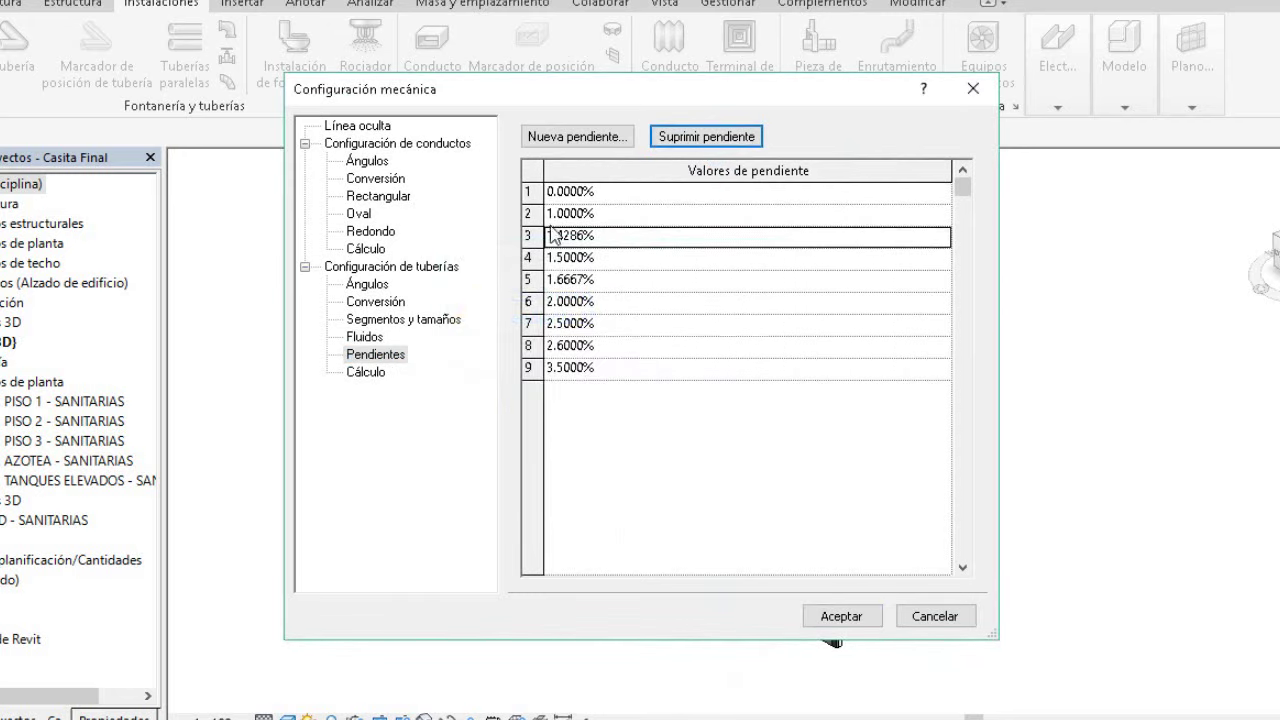
{"action": "left_click", "coordinate": [703, 137]}
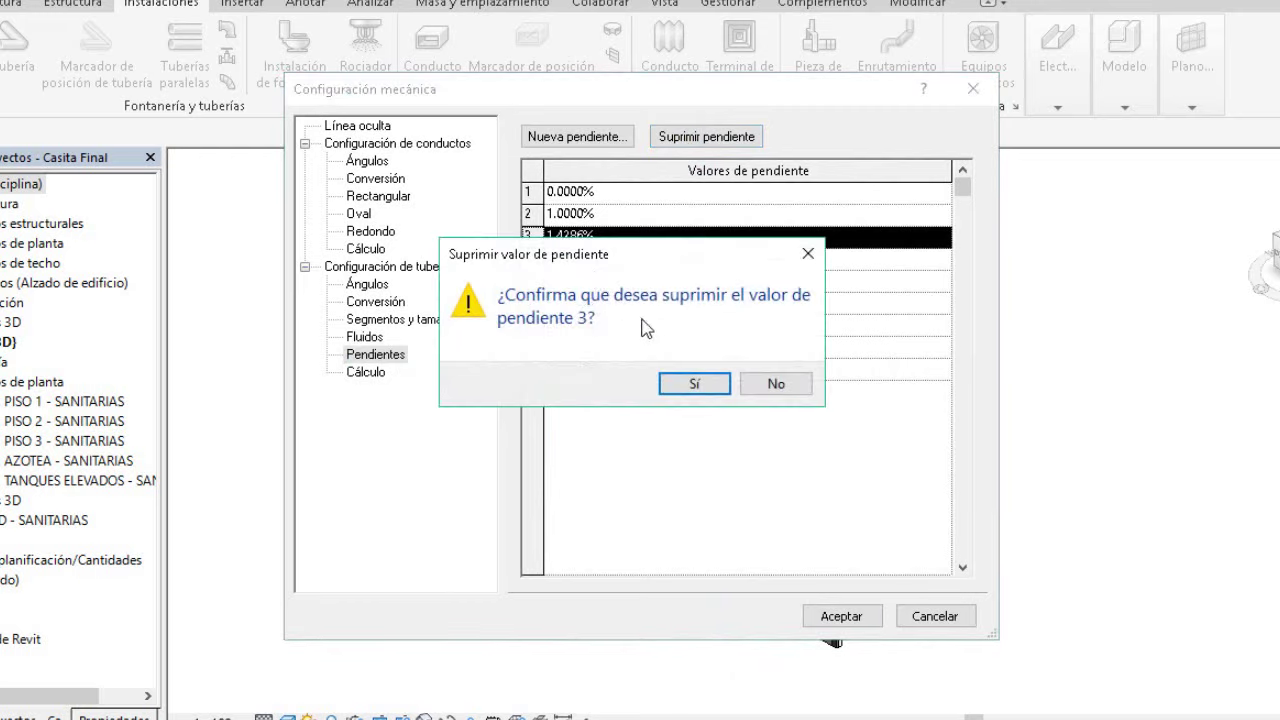
{"action": "left_click", "coordinate": [657, 381]}
{"action": "left_click", "coordinate": [555, 264]}
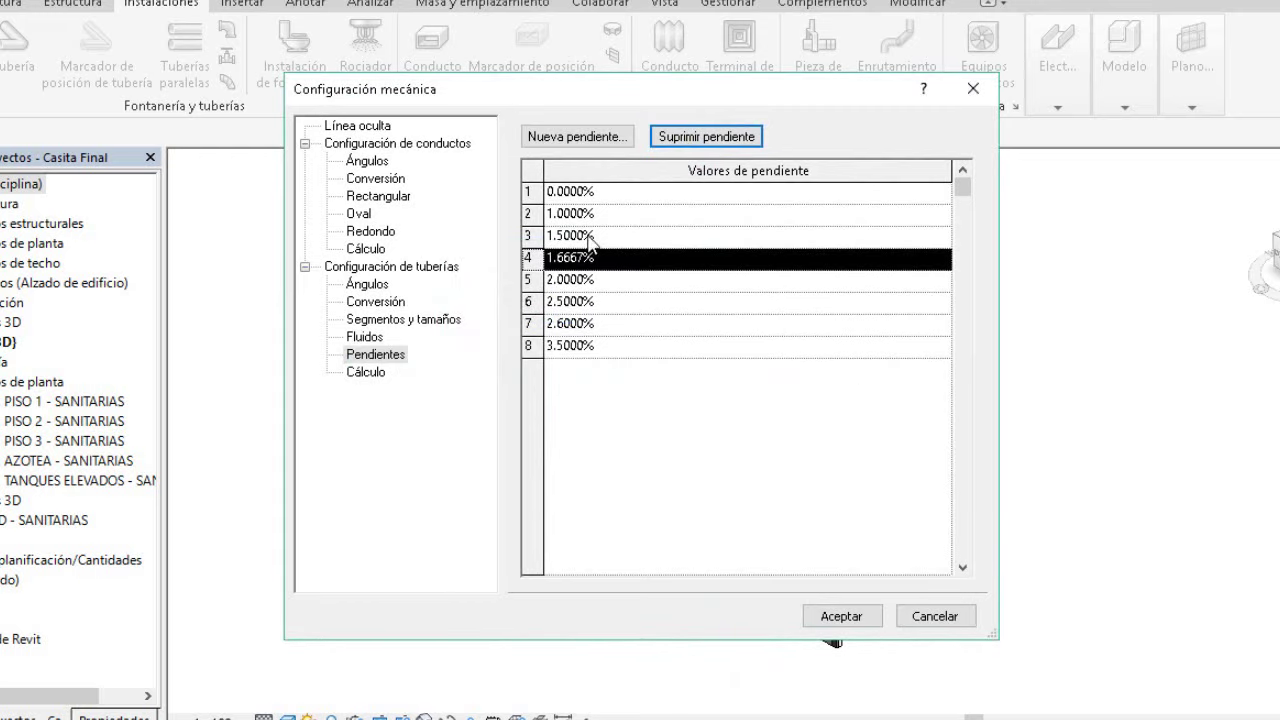
{"action": "left_click", "coordinate": [705, 137]}
{"action": "left_click", "coordinate": [695, 384]}
- Delete the 2.5000%, 2.6000% and 3.5000% slopes, leaving 0%, 1%, 1.5% and 2%
{"action": "left_click", "coordinate": [562, 284]}
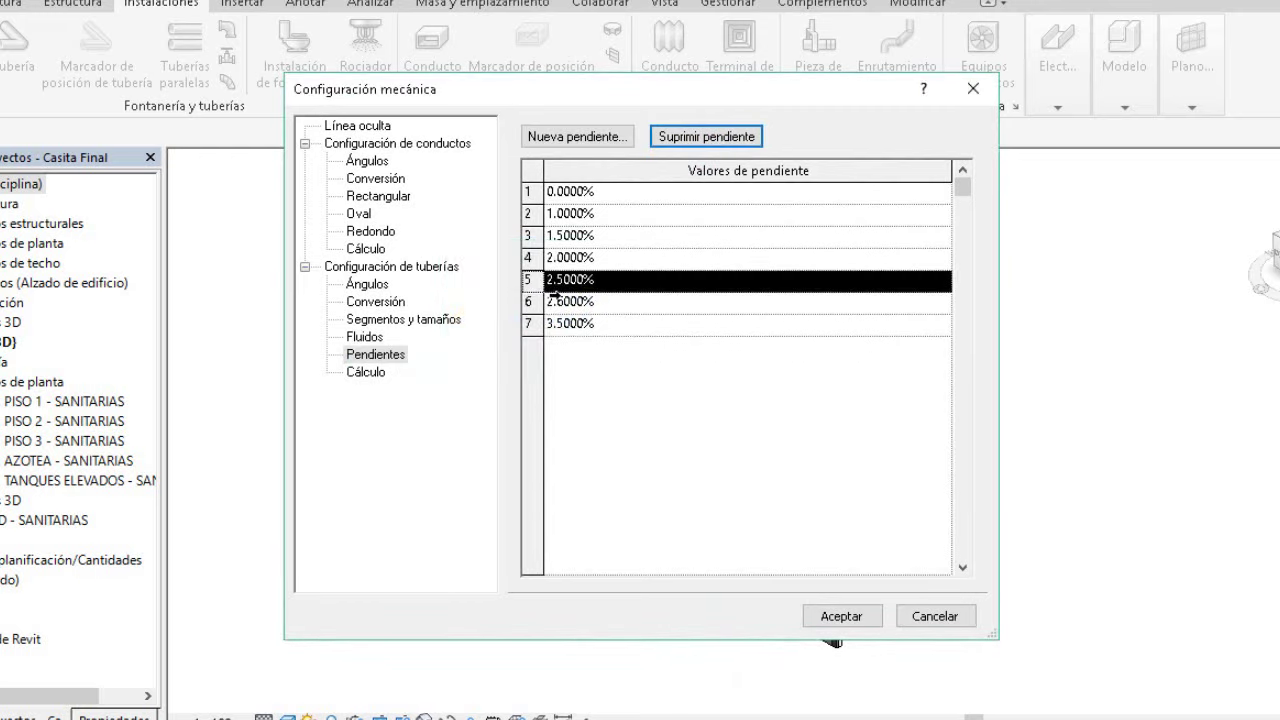
{"action": "key", "text": "Delete"}
{"action": "key", "text": "Return"}
{"action": "left_click", "coordinate": [551, 290]}
{"action": "left_click", "coordinate": [705, 137]}
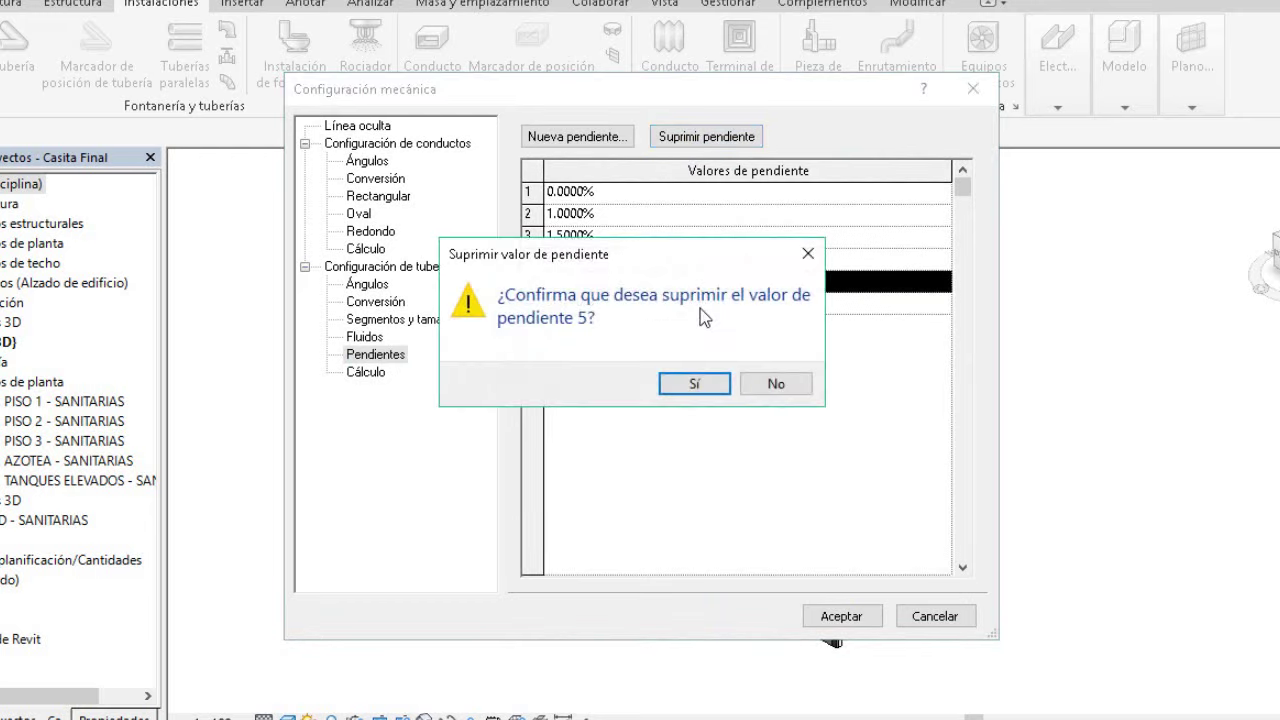
{"action": "left_click", "coordinate": [697, 382]}
{"action": "left_click", "coordinate": [558, 281]}
{"action": "left_click", "coordinate": [664, 138]}
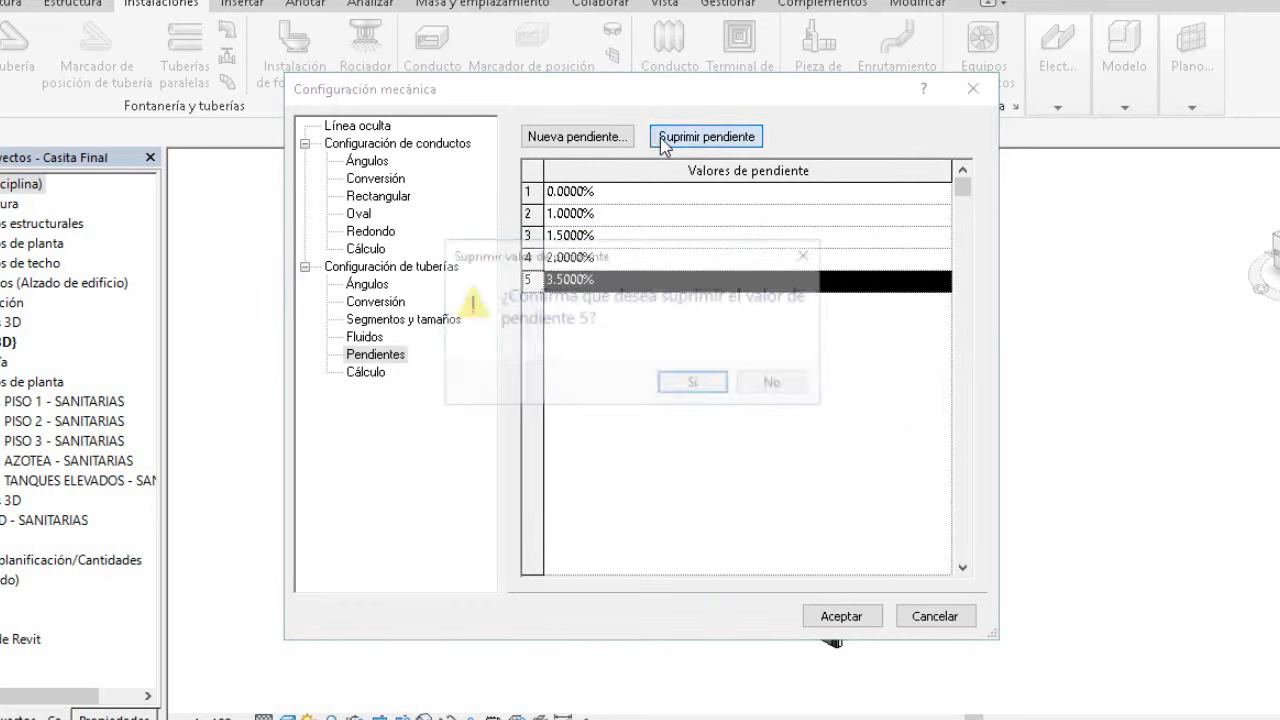
{"action": "left_click", "coordinate": [690, 384]}
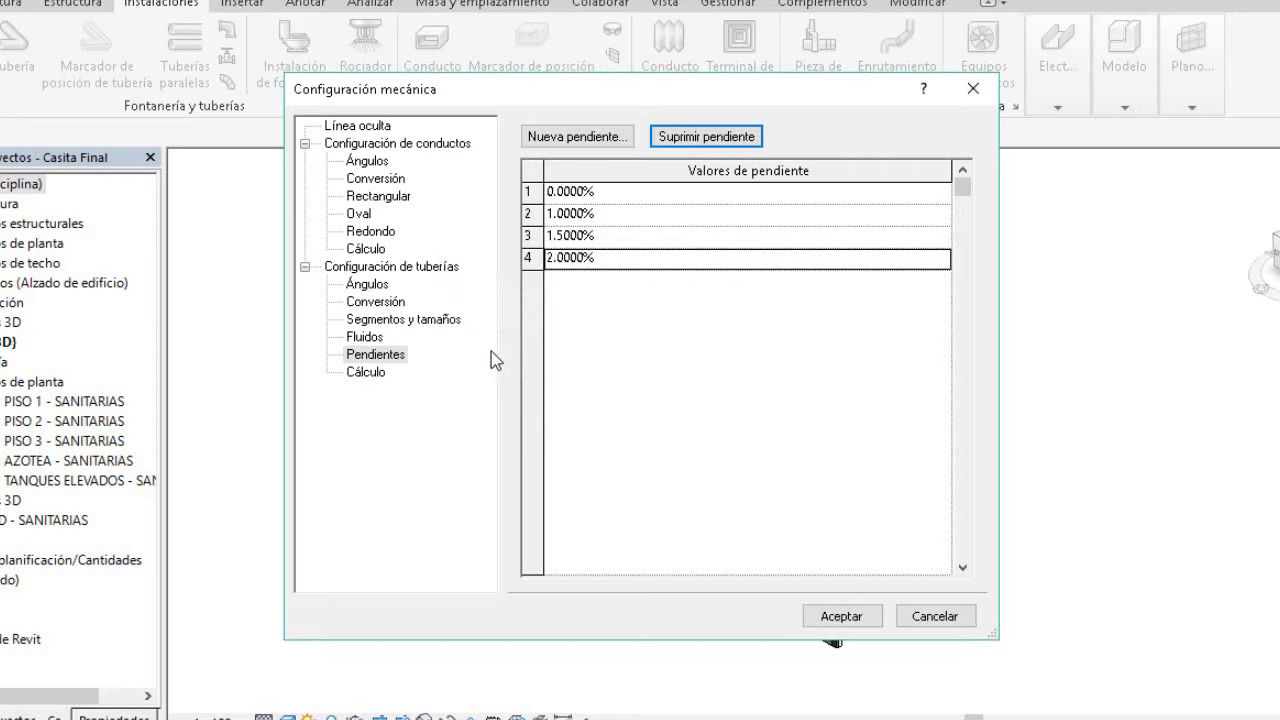
{"action": "left_click", "coordinate": [368, 374]}
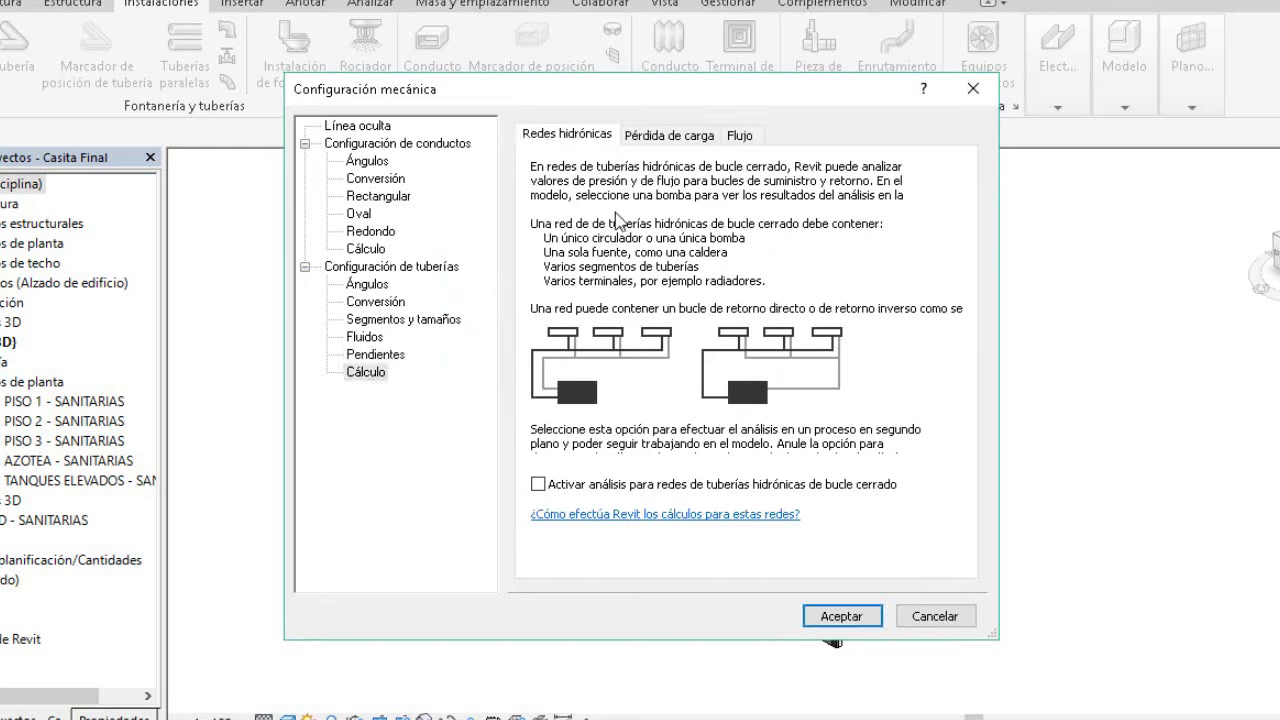
- Review the pipe pressure-loss and flow calculation methods, keeping the Colebrook equation
{"action": "left_click", "coordinate": [670, 136]}
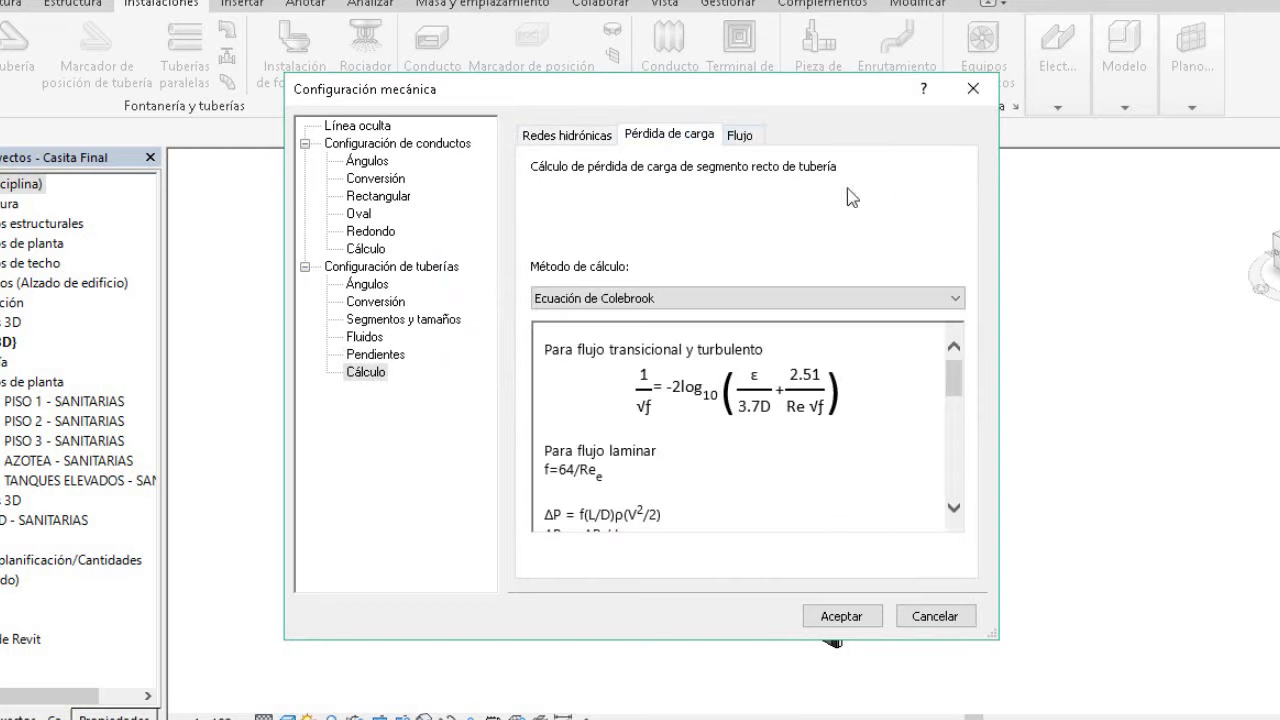
{"action": "left_click", "coordinate": [765, 136]}
{"action": "left_click", "coordinate": [700, 135]}
{"action": "mouse_move", "coordinate": [957, 388]}
{"action": "left_mouse_down"}
{"action": "mouse_move", "coordinate": [966, 502]}
{"action": "mouse_move", "coordinate": [957, 362]}
{"action": "left_mouse_up"}
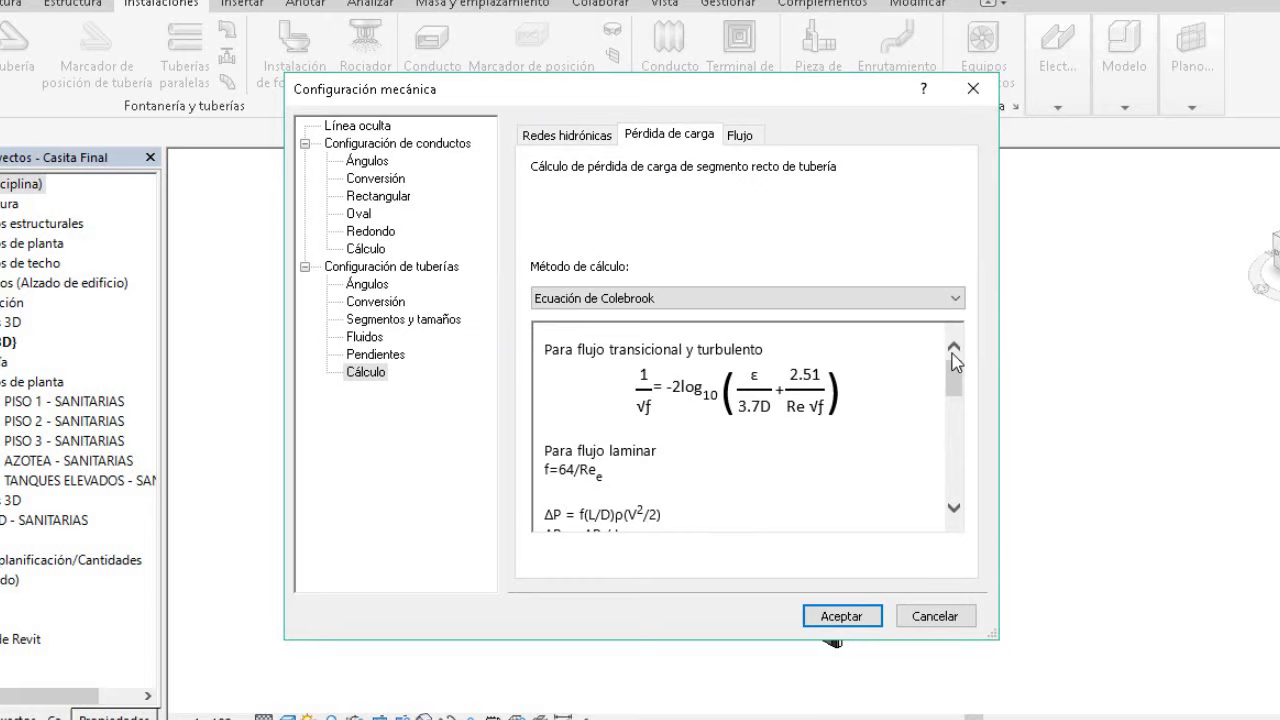
{"action": "left_click", "coordinate": [899, 298]}
{"action": "left_click", "coordinate": [897, 298]}
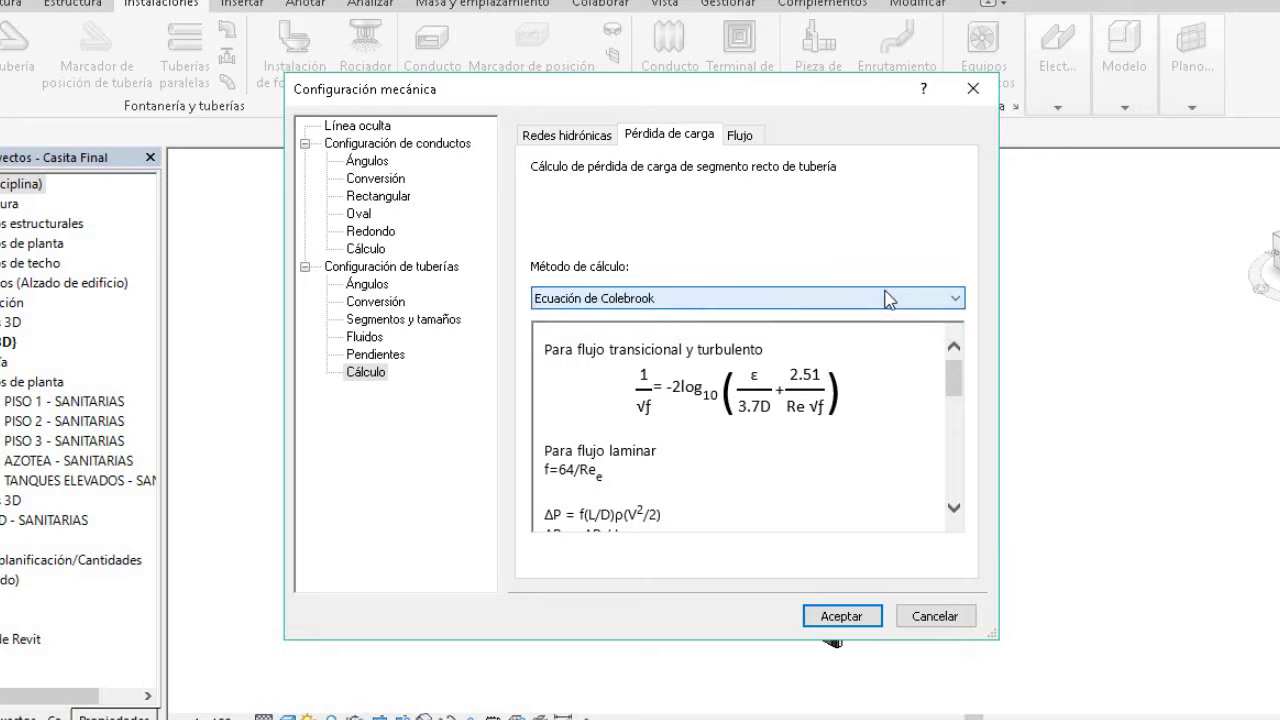
{"action": "mouse_move", "coordinate": [954, 380]}
{"action": "left_mouse_down"}
{"action": "mouse_move", "coordinate": [952, 500]}
{"action": "mouse_move", "coordinate": [950, 365]}
{"action": "left_mouse_up"}
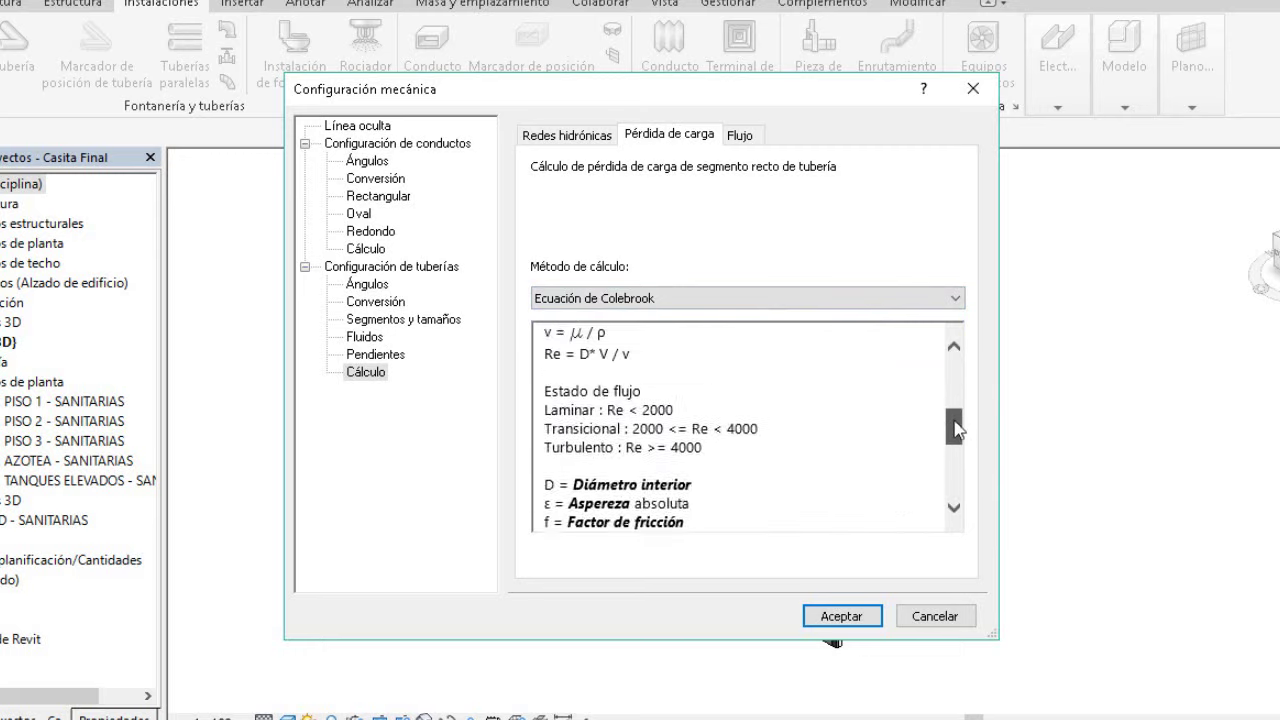
- Browse the Redes hidrónicas, Pérdida de carga and Flujo tabs, then accept Configuración mecánica
{"action": "left_click", "coordinate": [568, 136]}
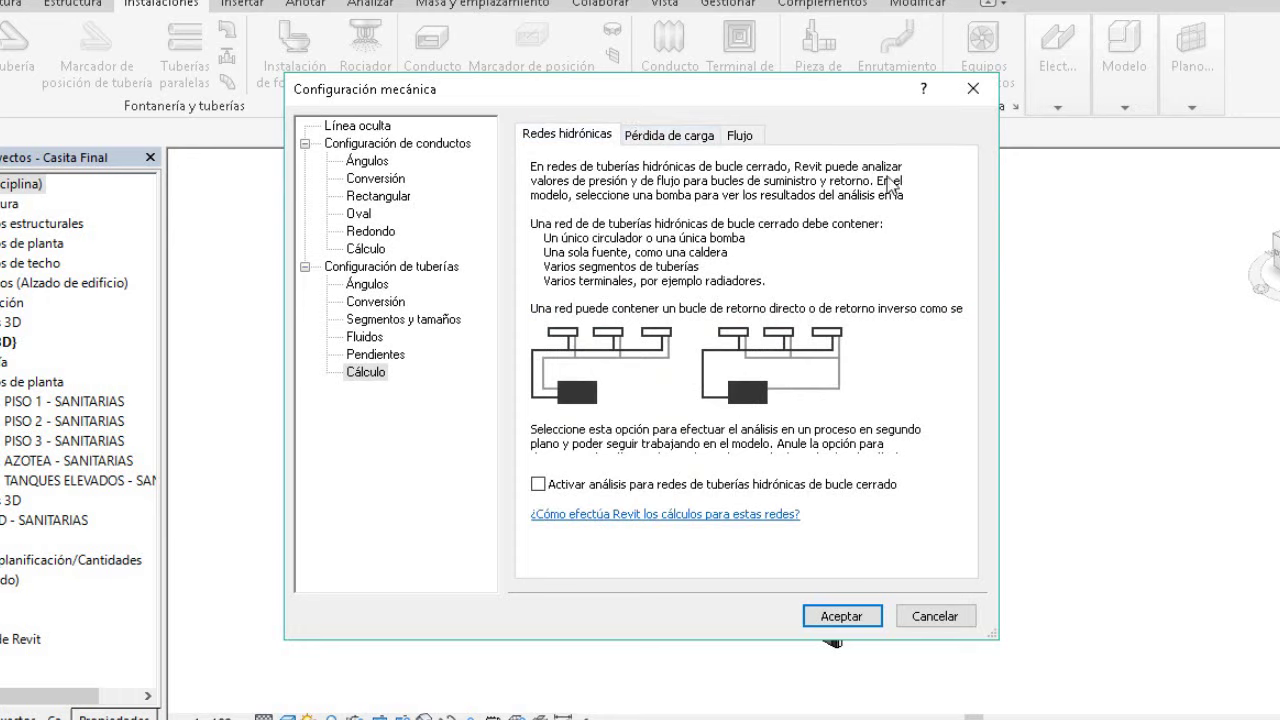
{"action": "left_click", "coordinate": [690, 136]}
{"action": "left_click", "coordinate": [740, 136]}
{"action": "left_click", "coordinate": [568, 136]}
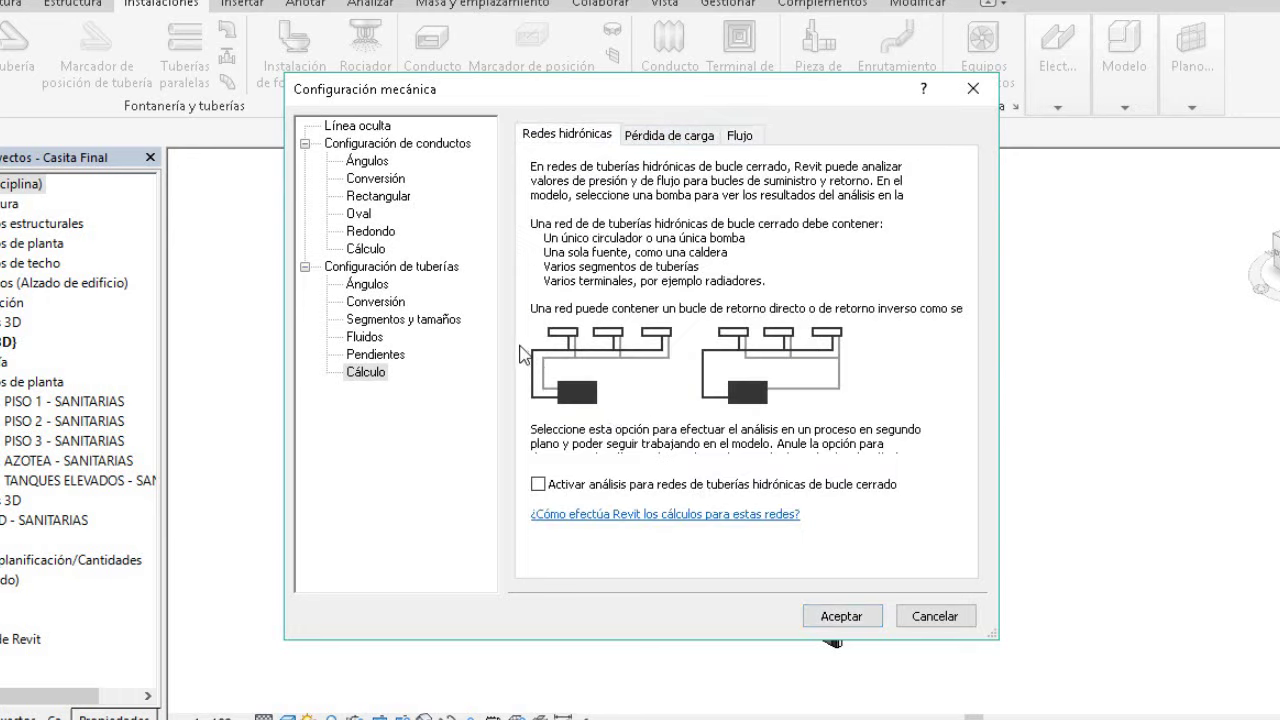
{"action": "left_click", "coordinate": [838, 615]}
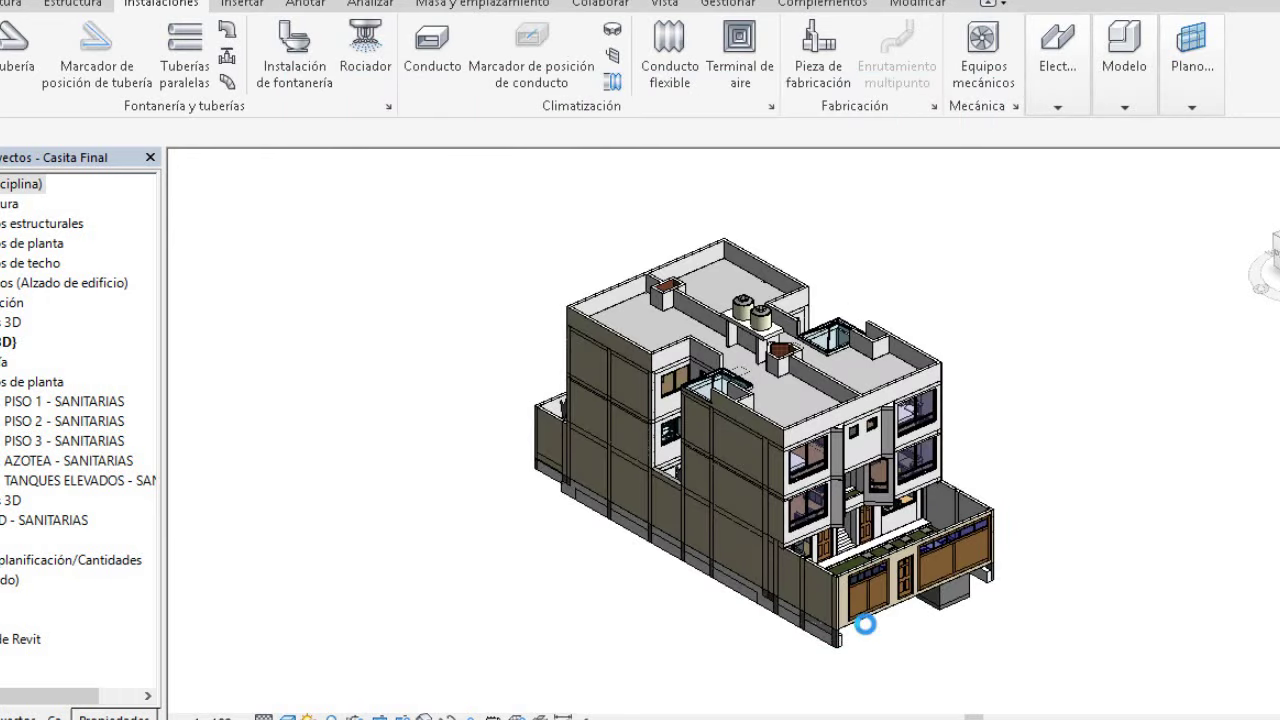